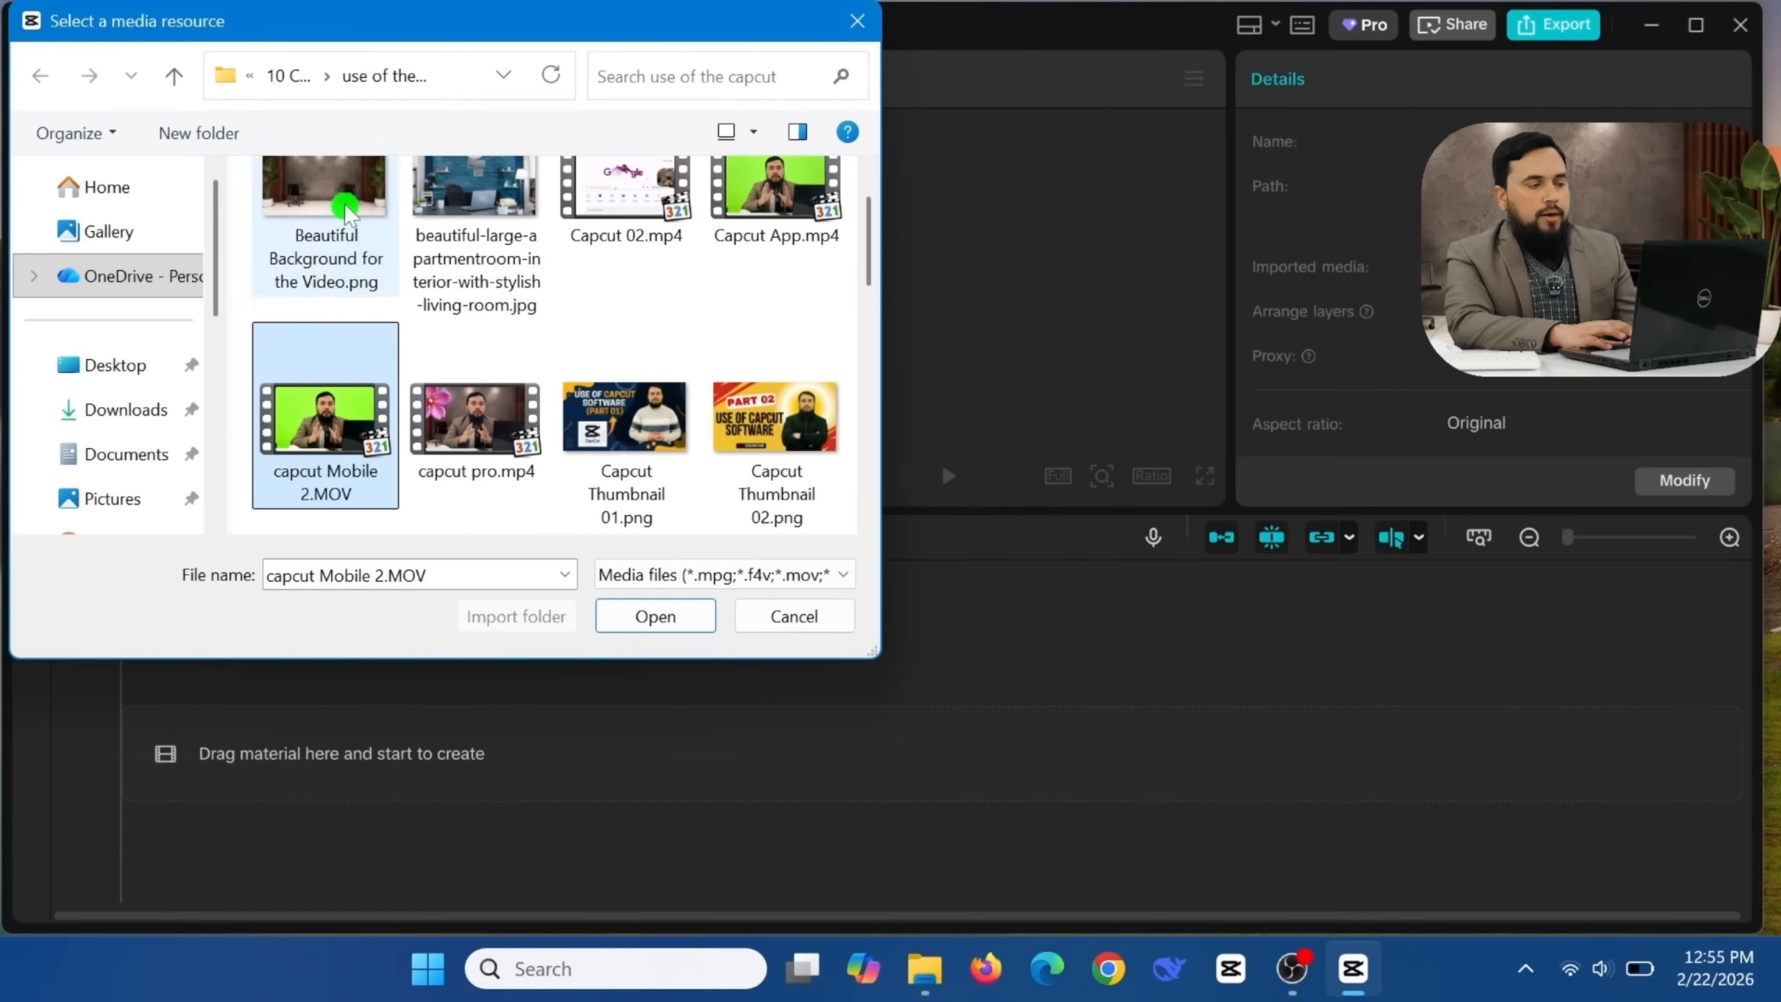
Step: Import "Beautiful Background for the Video.png" together with "capcut Mobile 2.MOV" into the project media
left_click(343, 198, "ctrl")
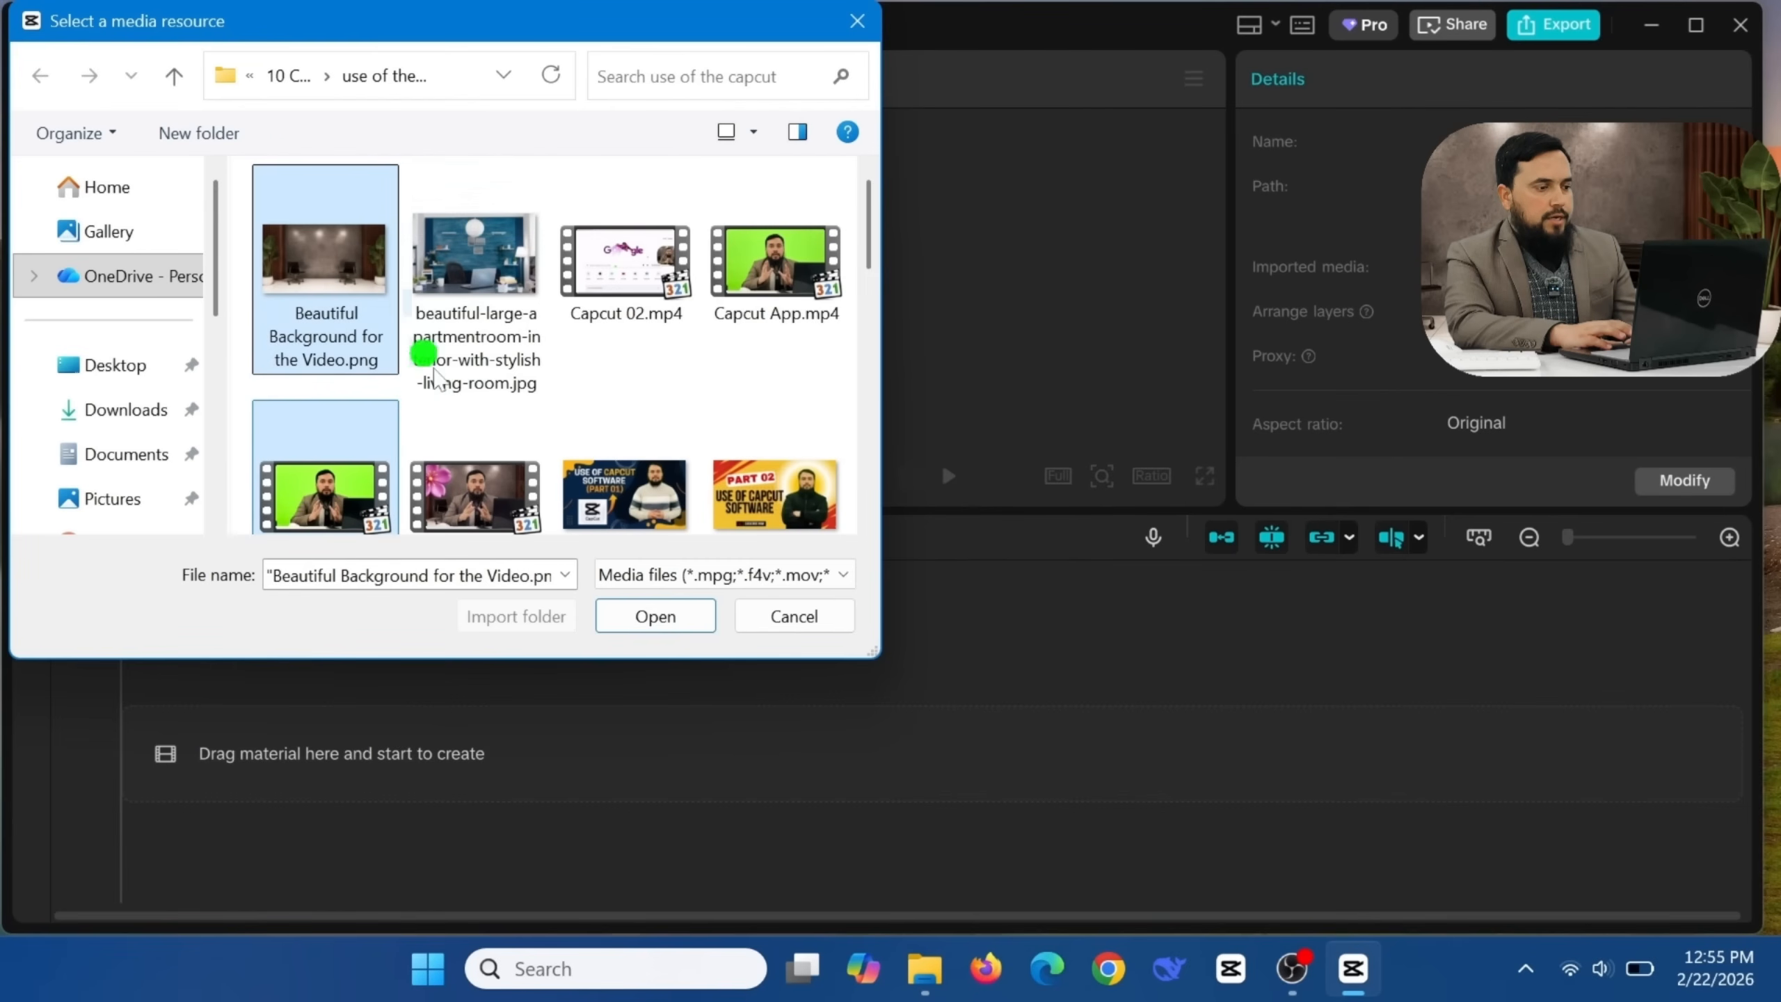
left_click(648, 616)
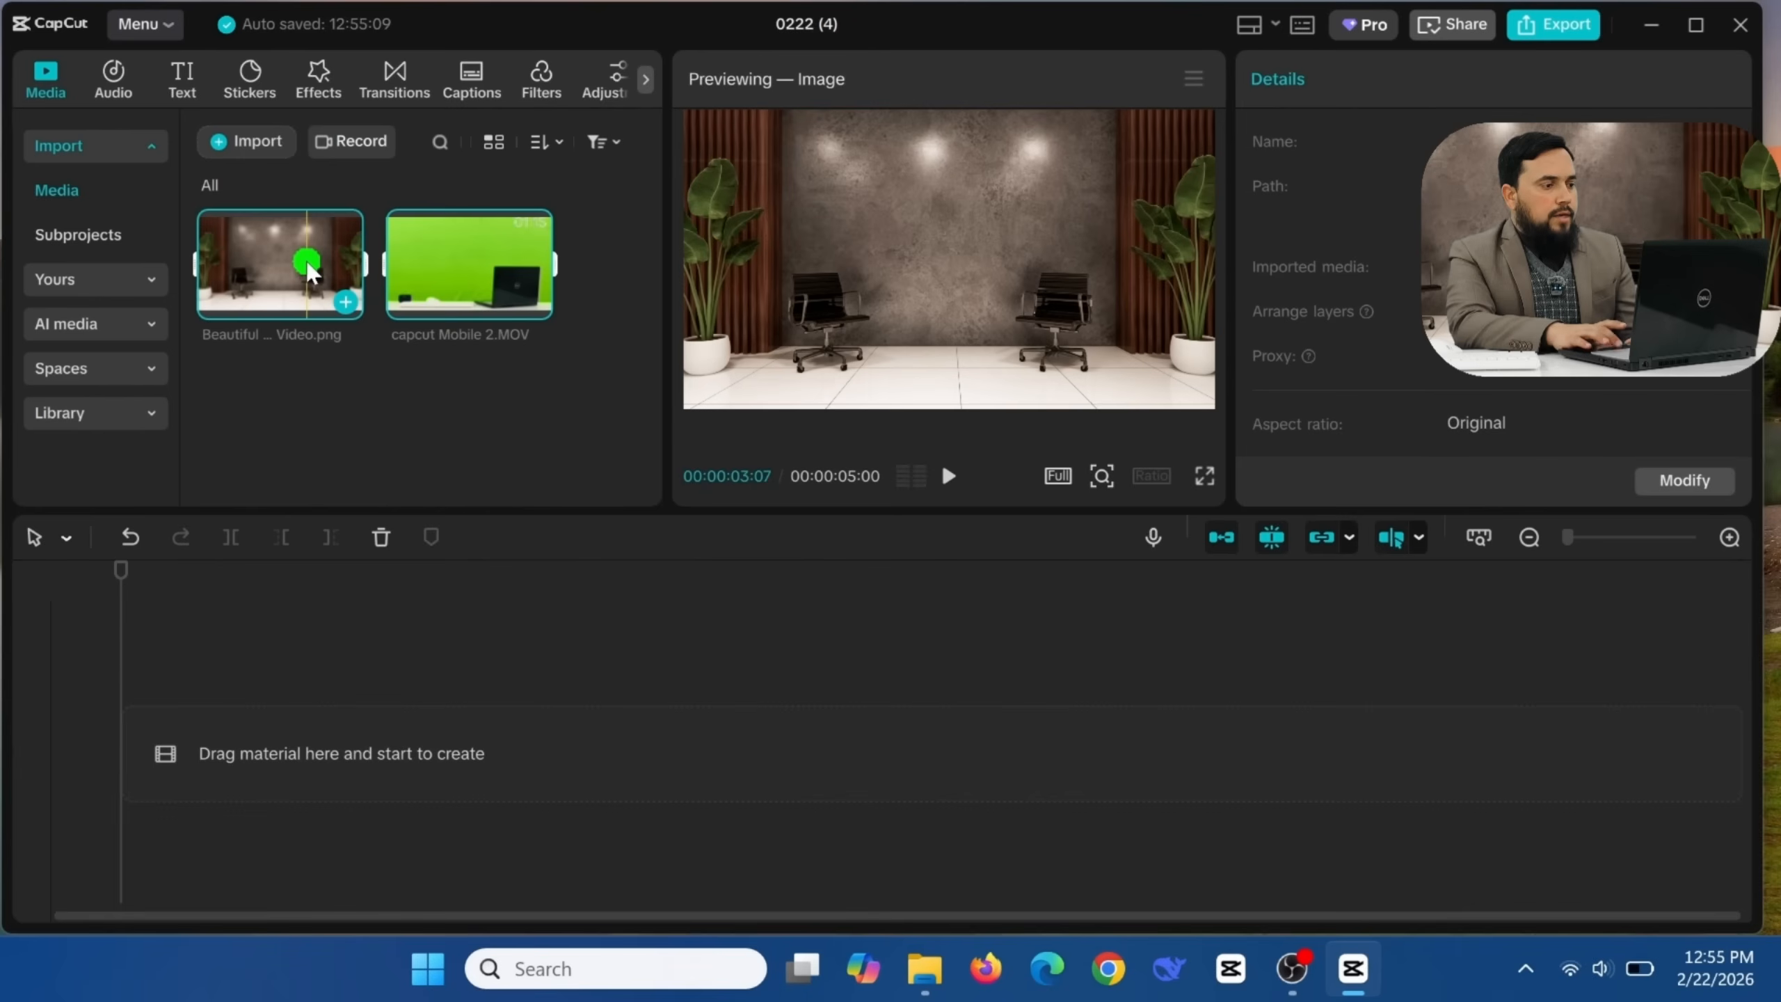
Step: Place the background image at the start of the timeline and capcut Mobile 2.MOV on the track directly above it
left_click(434, 269)
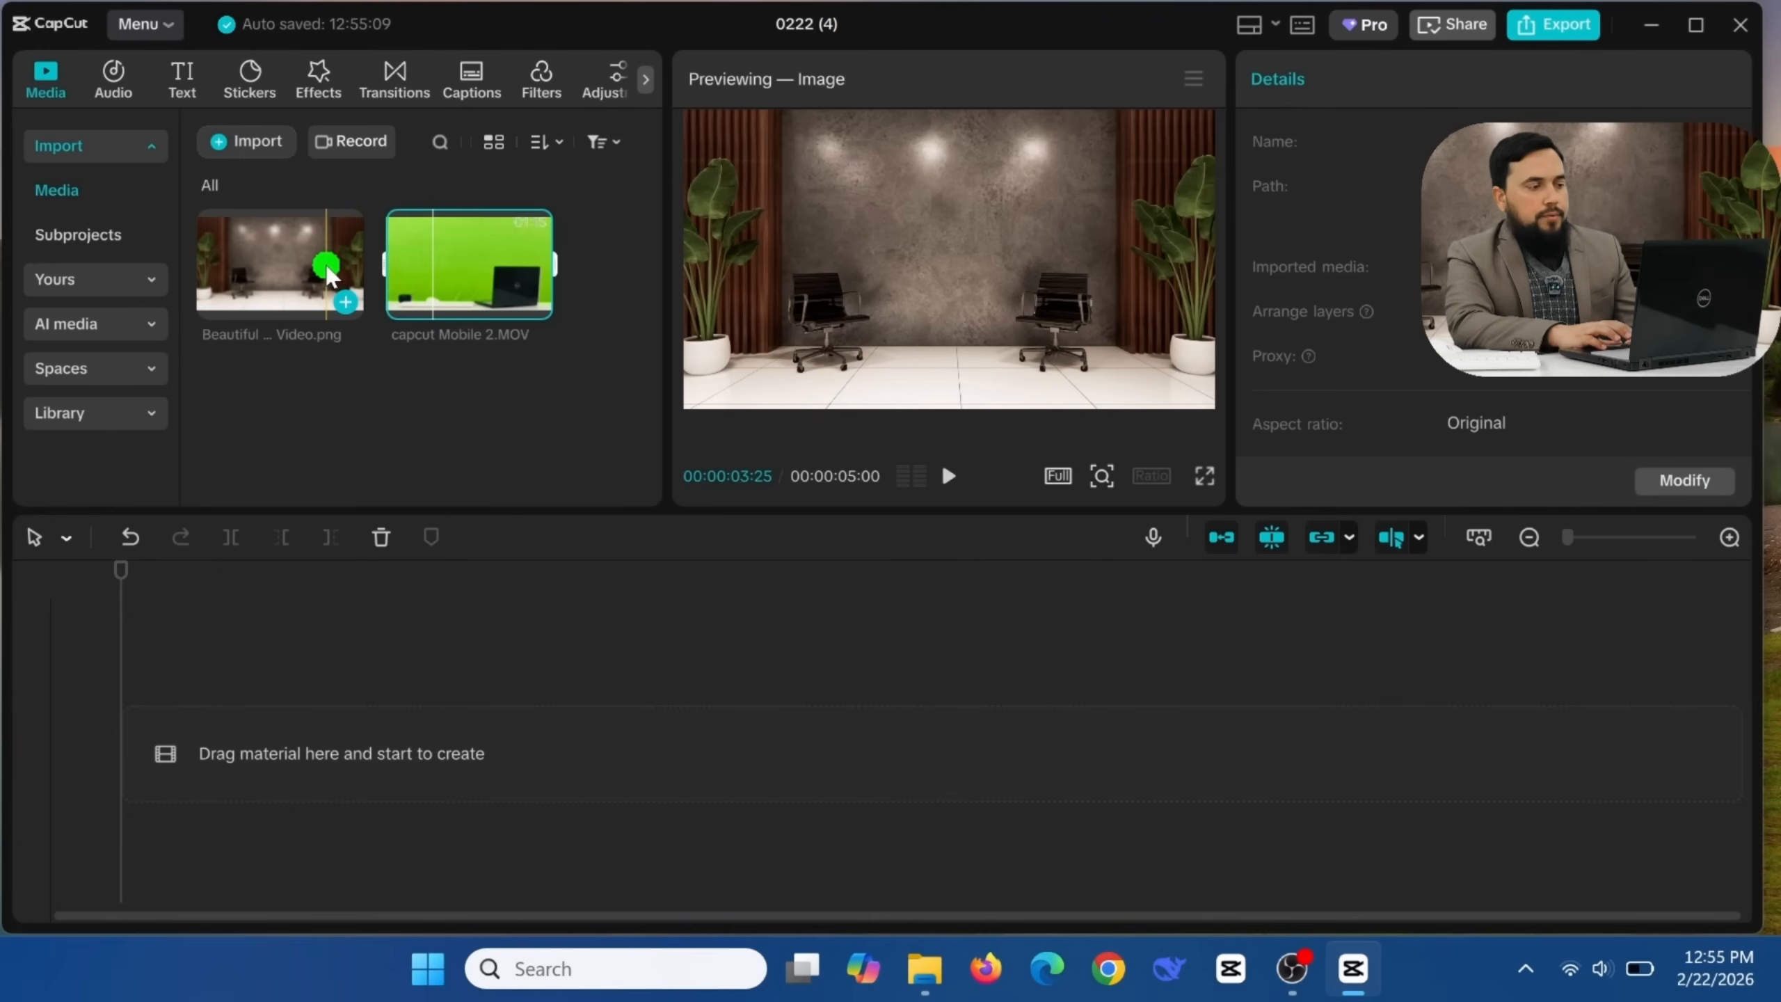
left_click_drag(326, 273, 256, 757)
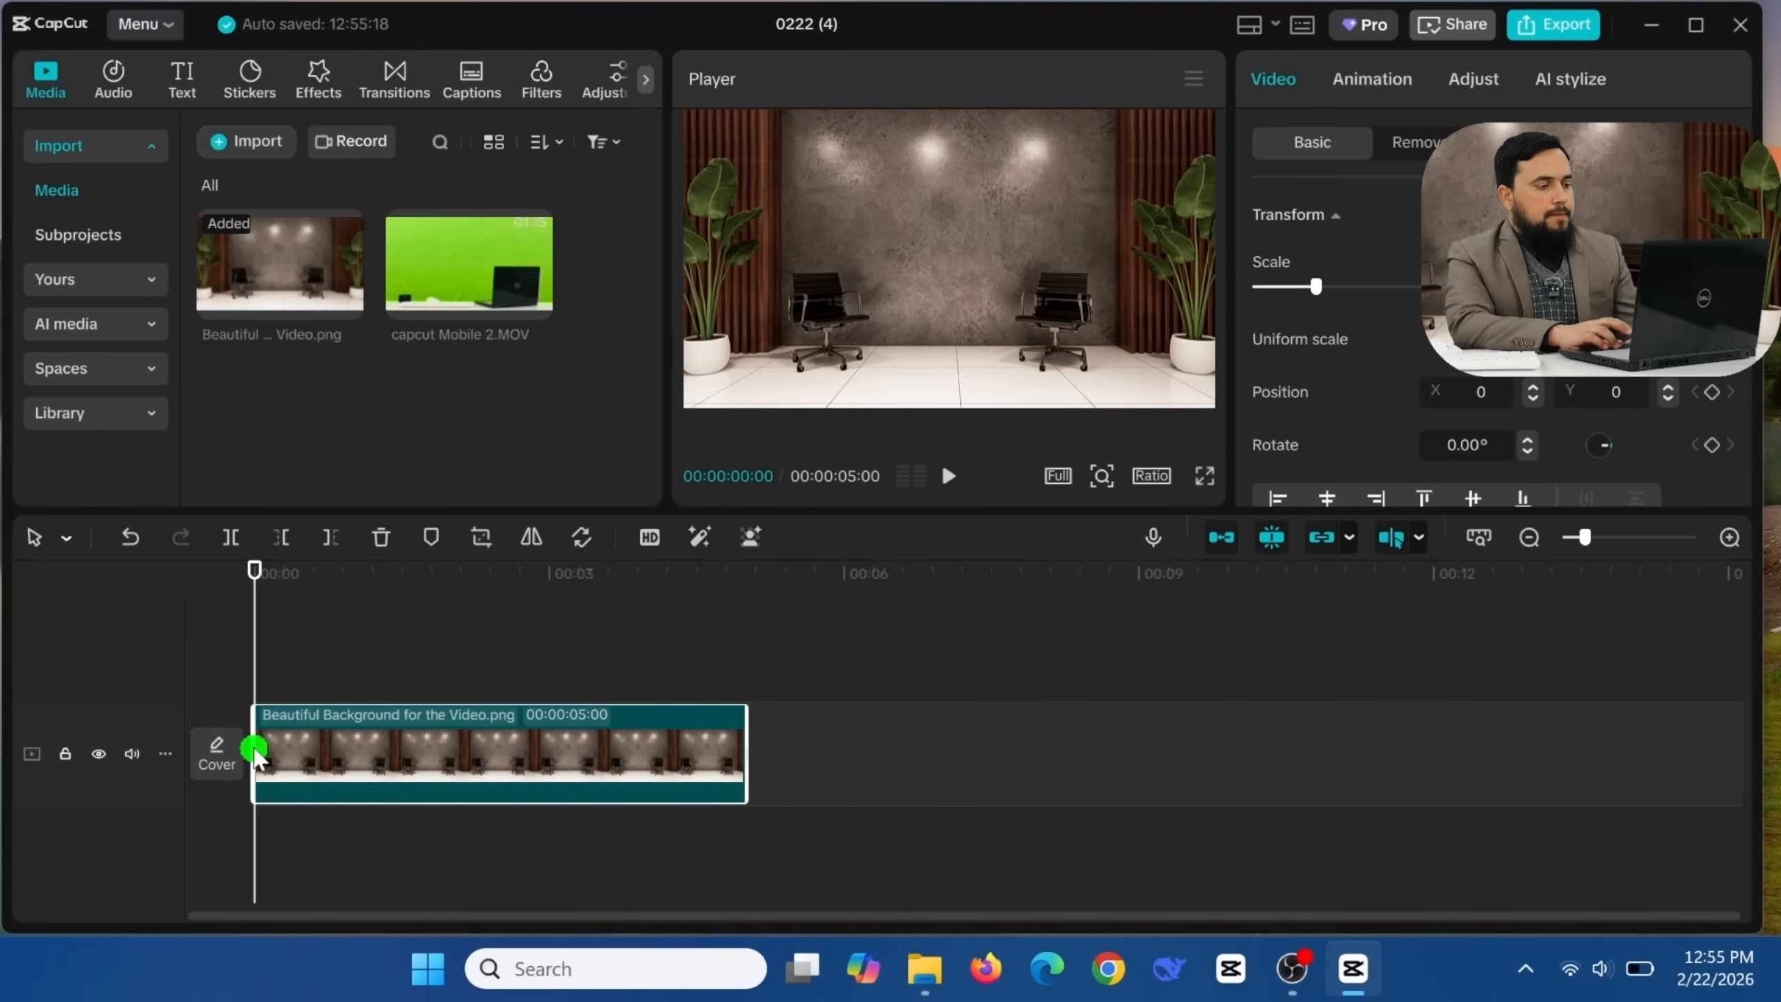
left_click(464, 267)
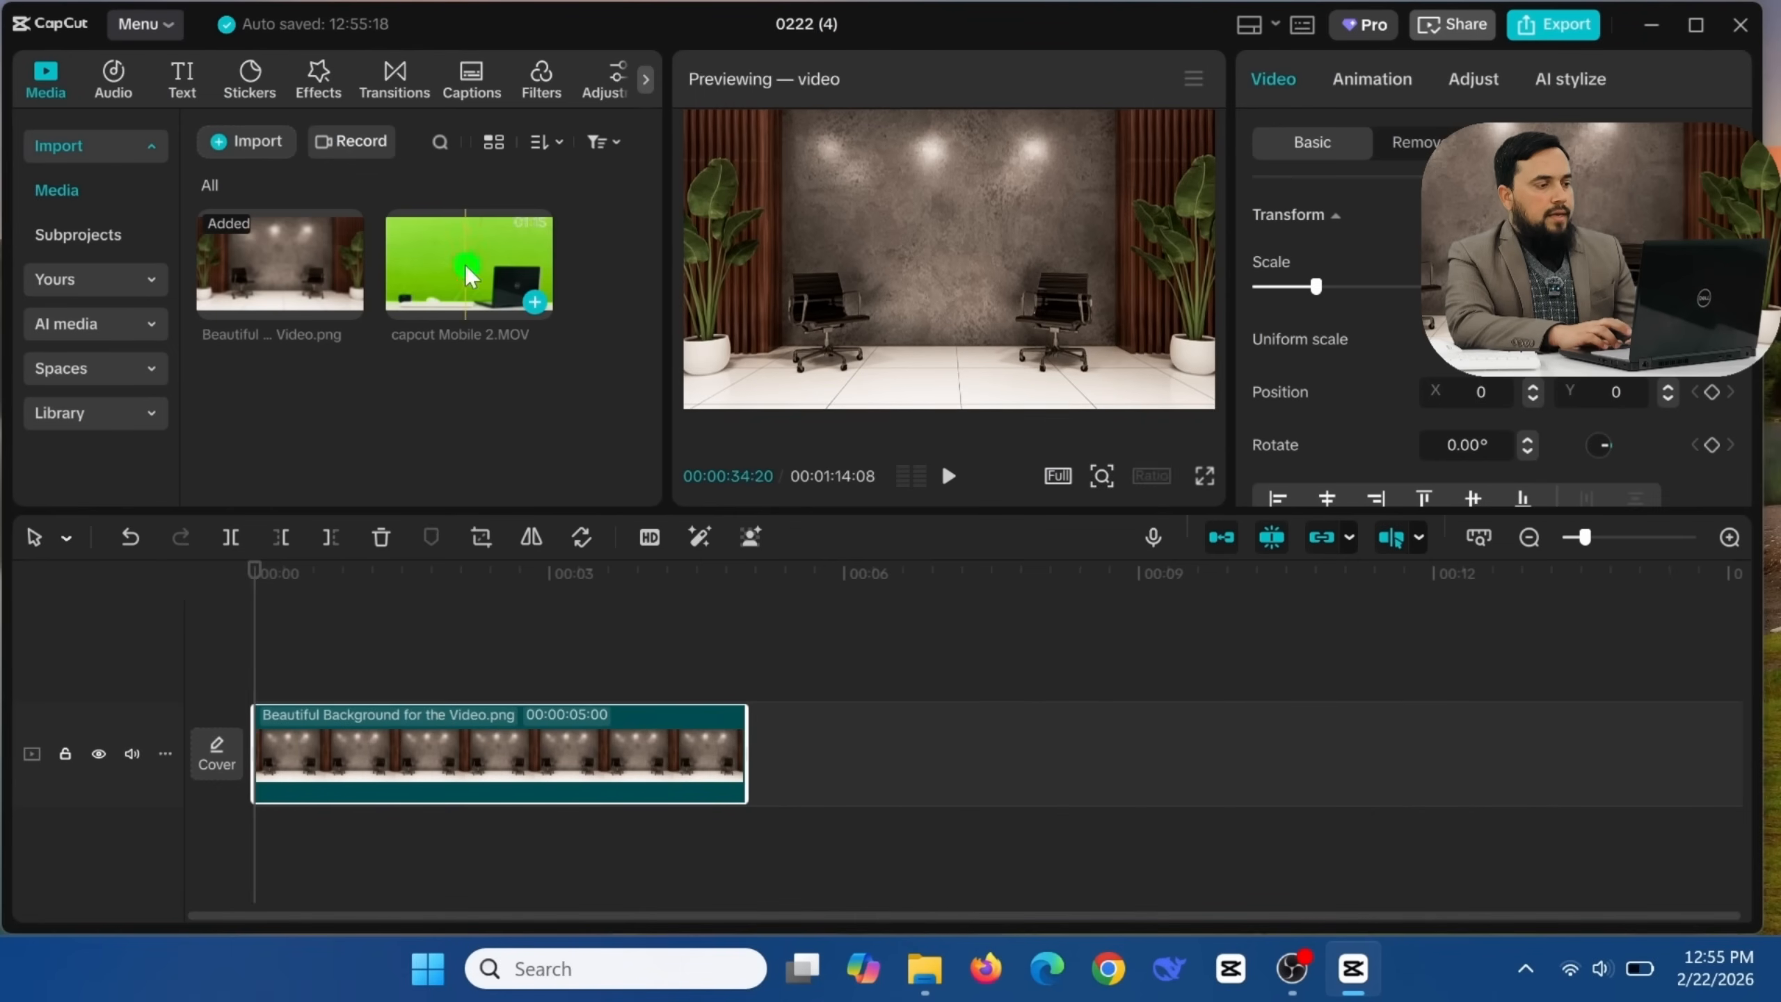
left_click_drag(465, 266, 250, 672)
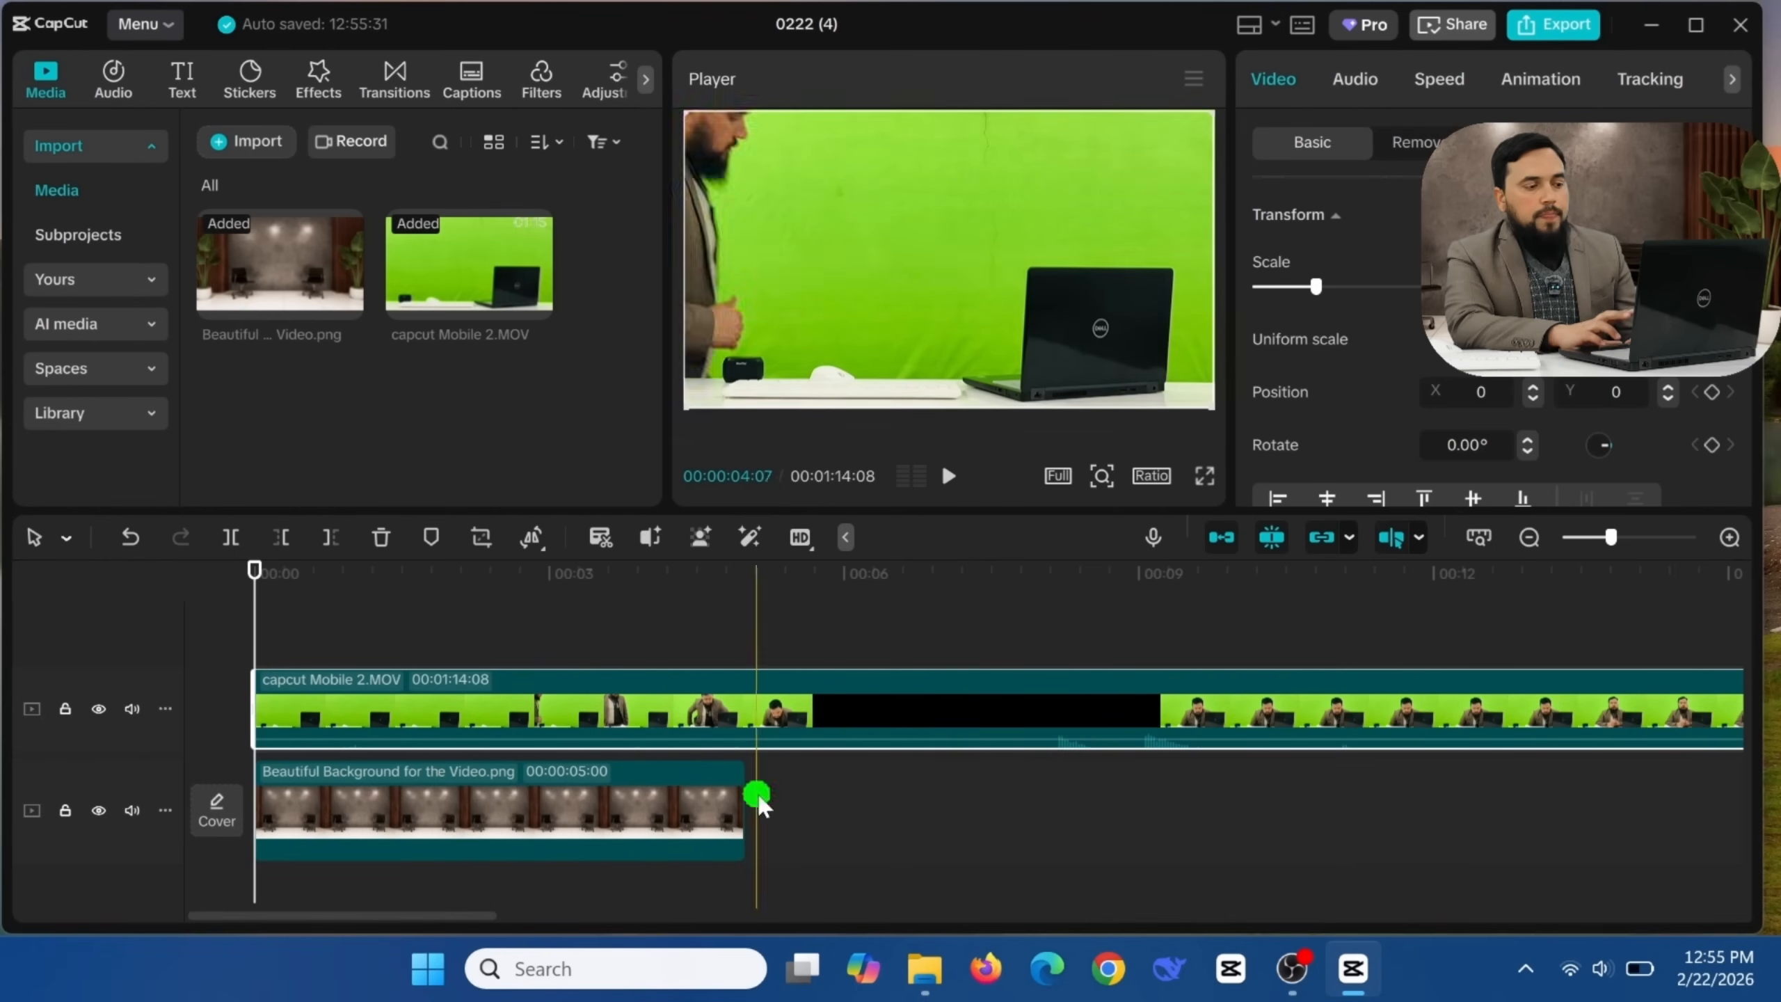
Step: Extend the background image clip to 00:01:14:08 so it ends together with the green-screen video
left_click(1535, 540)
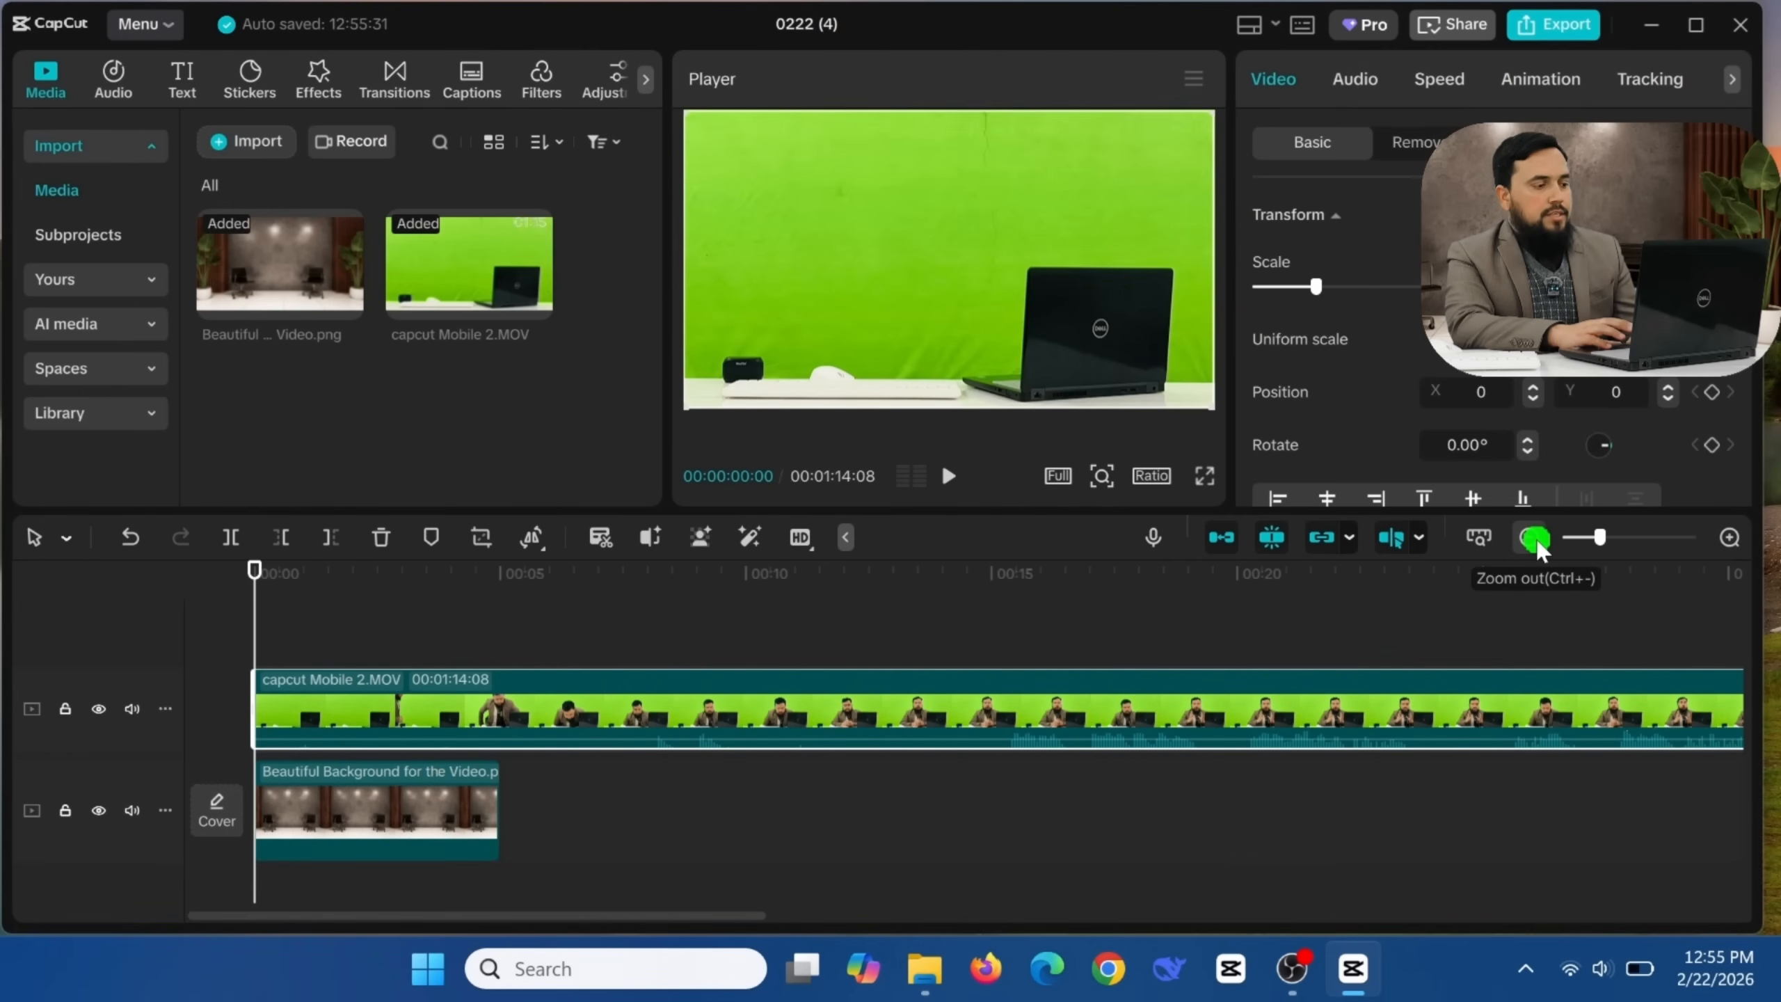
left_click(1536, 540)
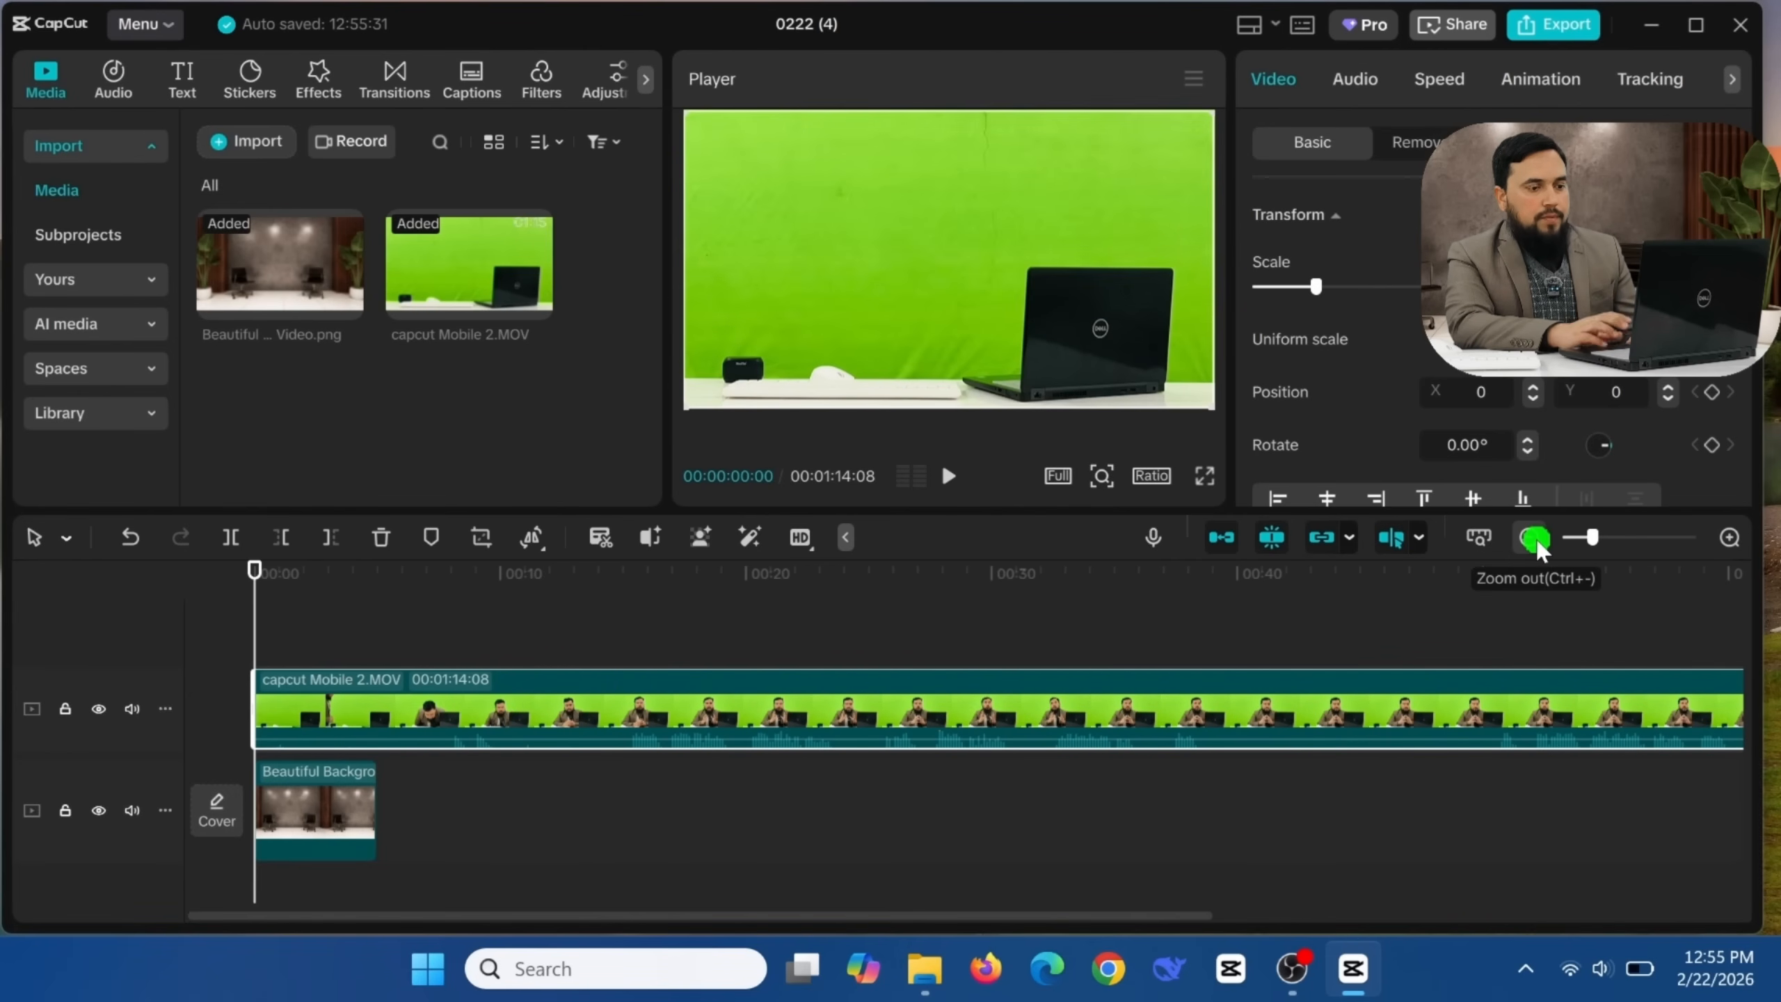
left_click(1535, 540)
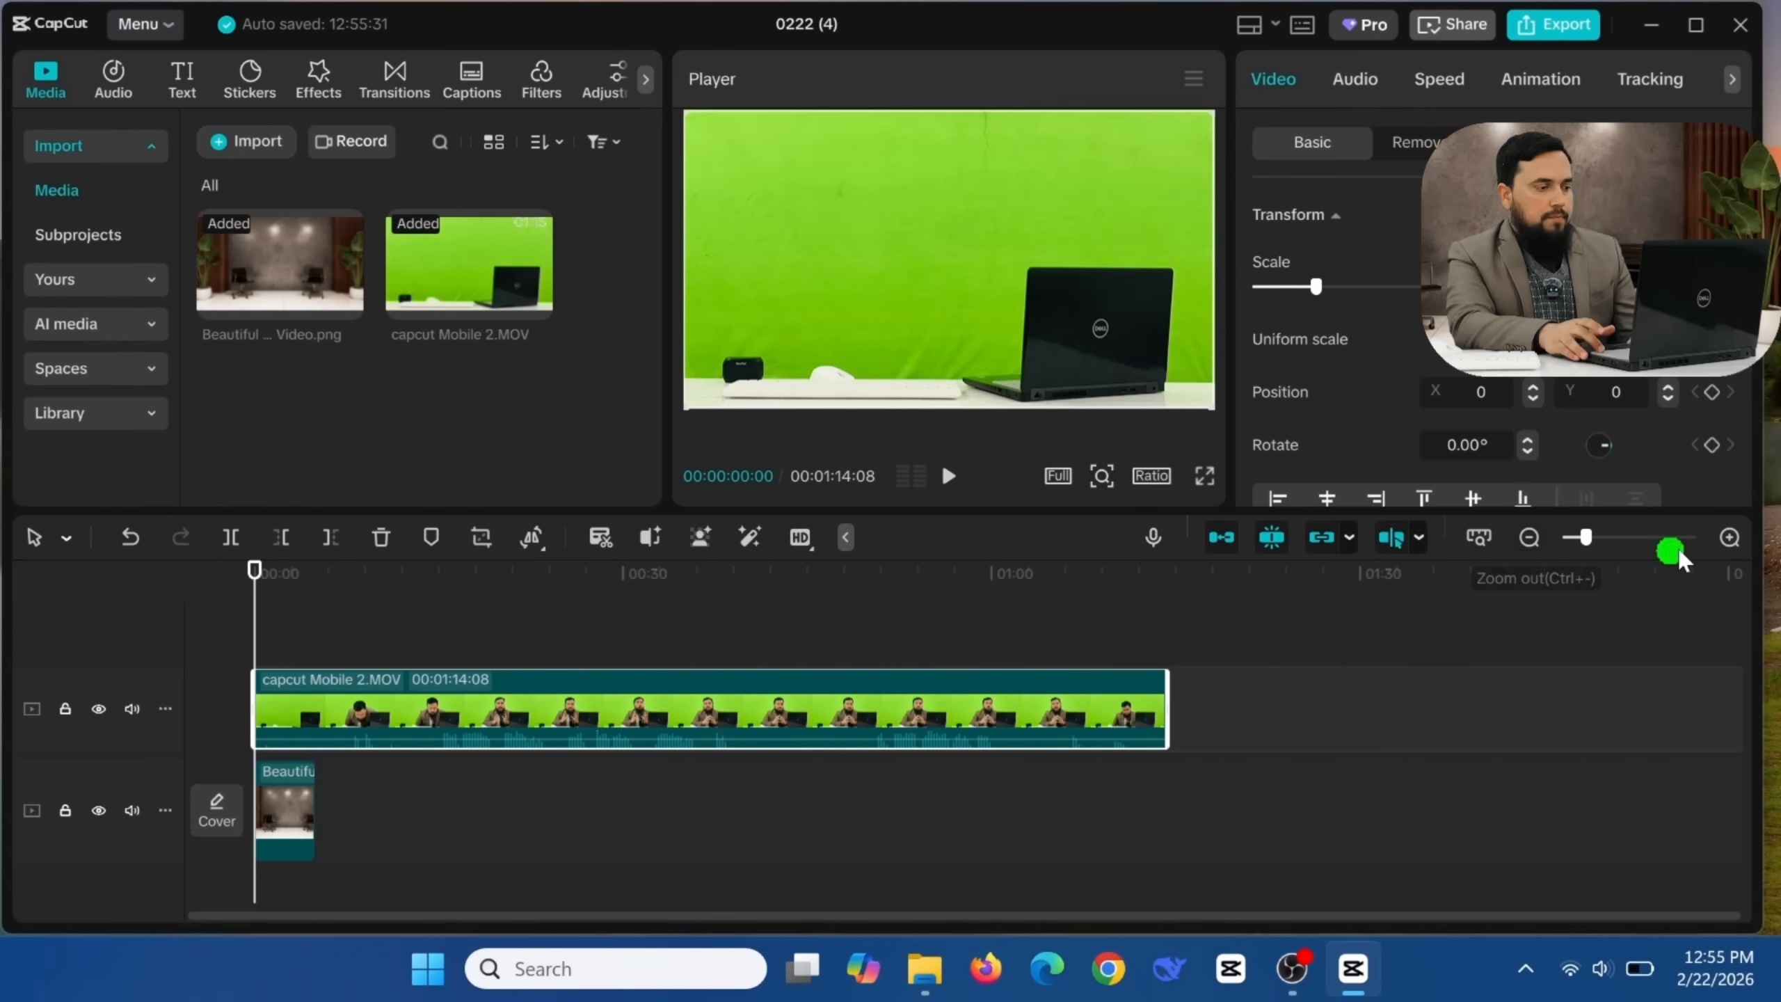
left_click(298, 814)
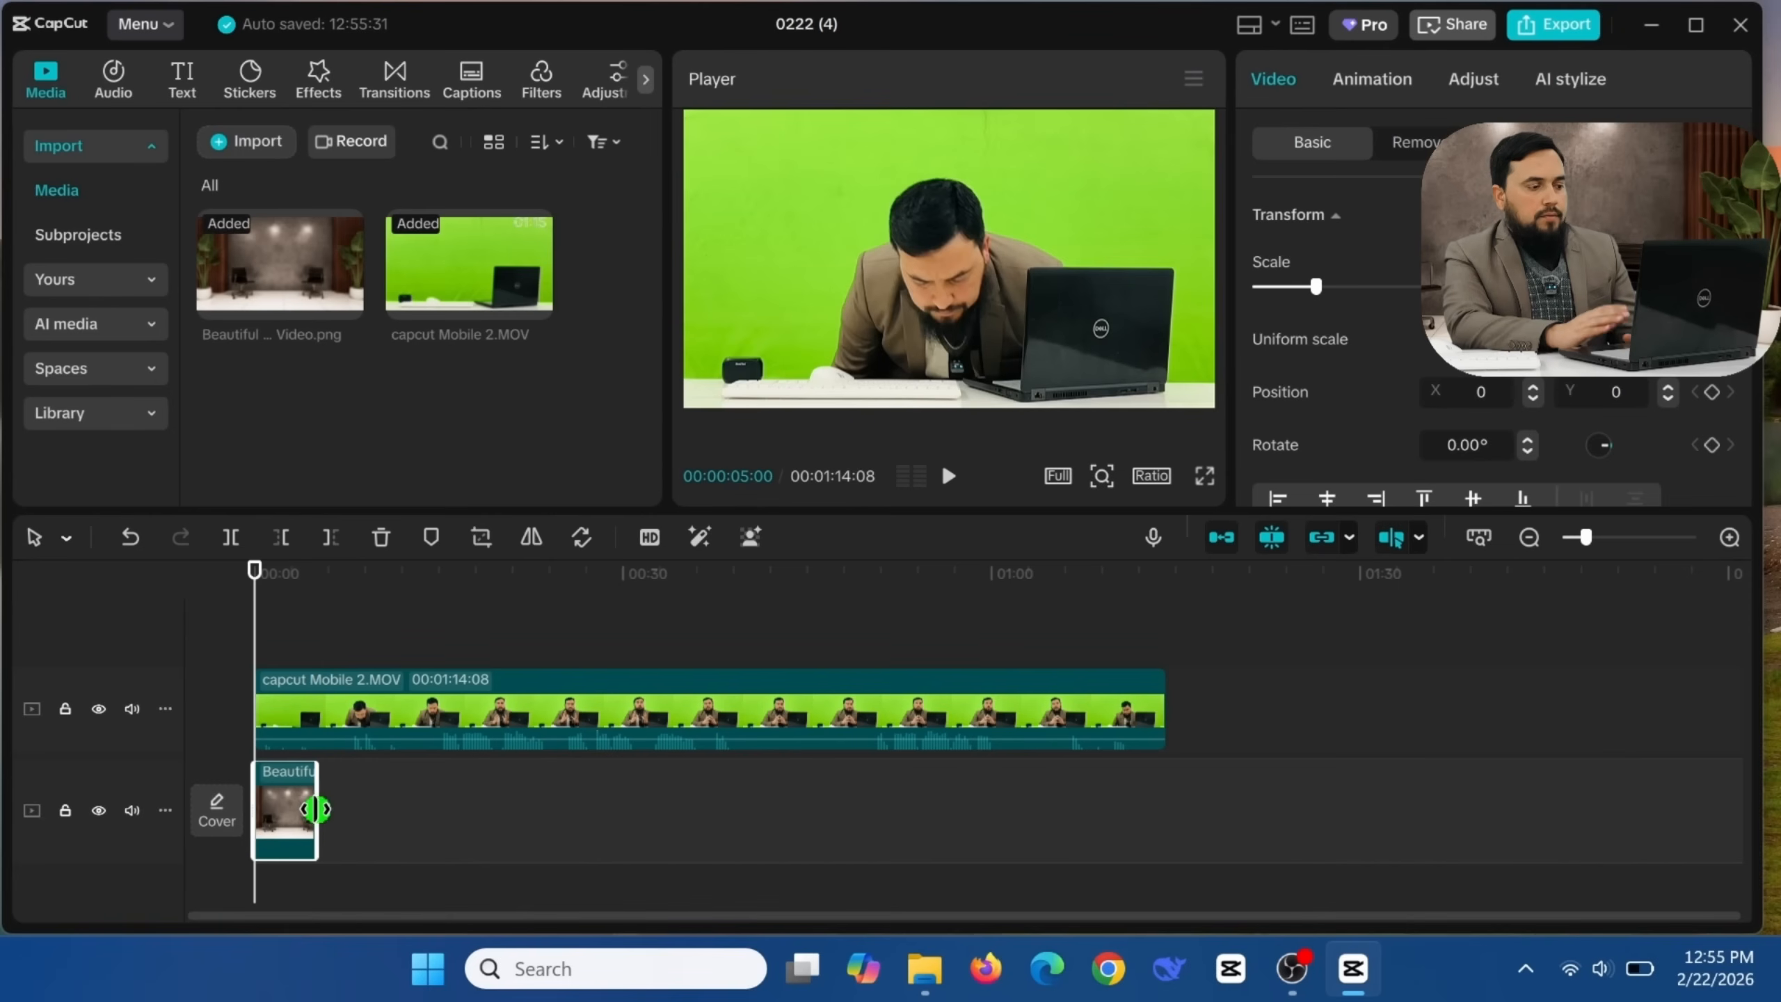
left_click_drag(316, 809, 1170, 761)
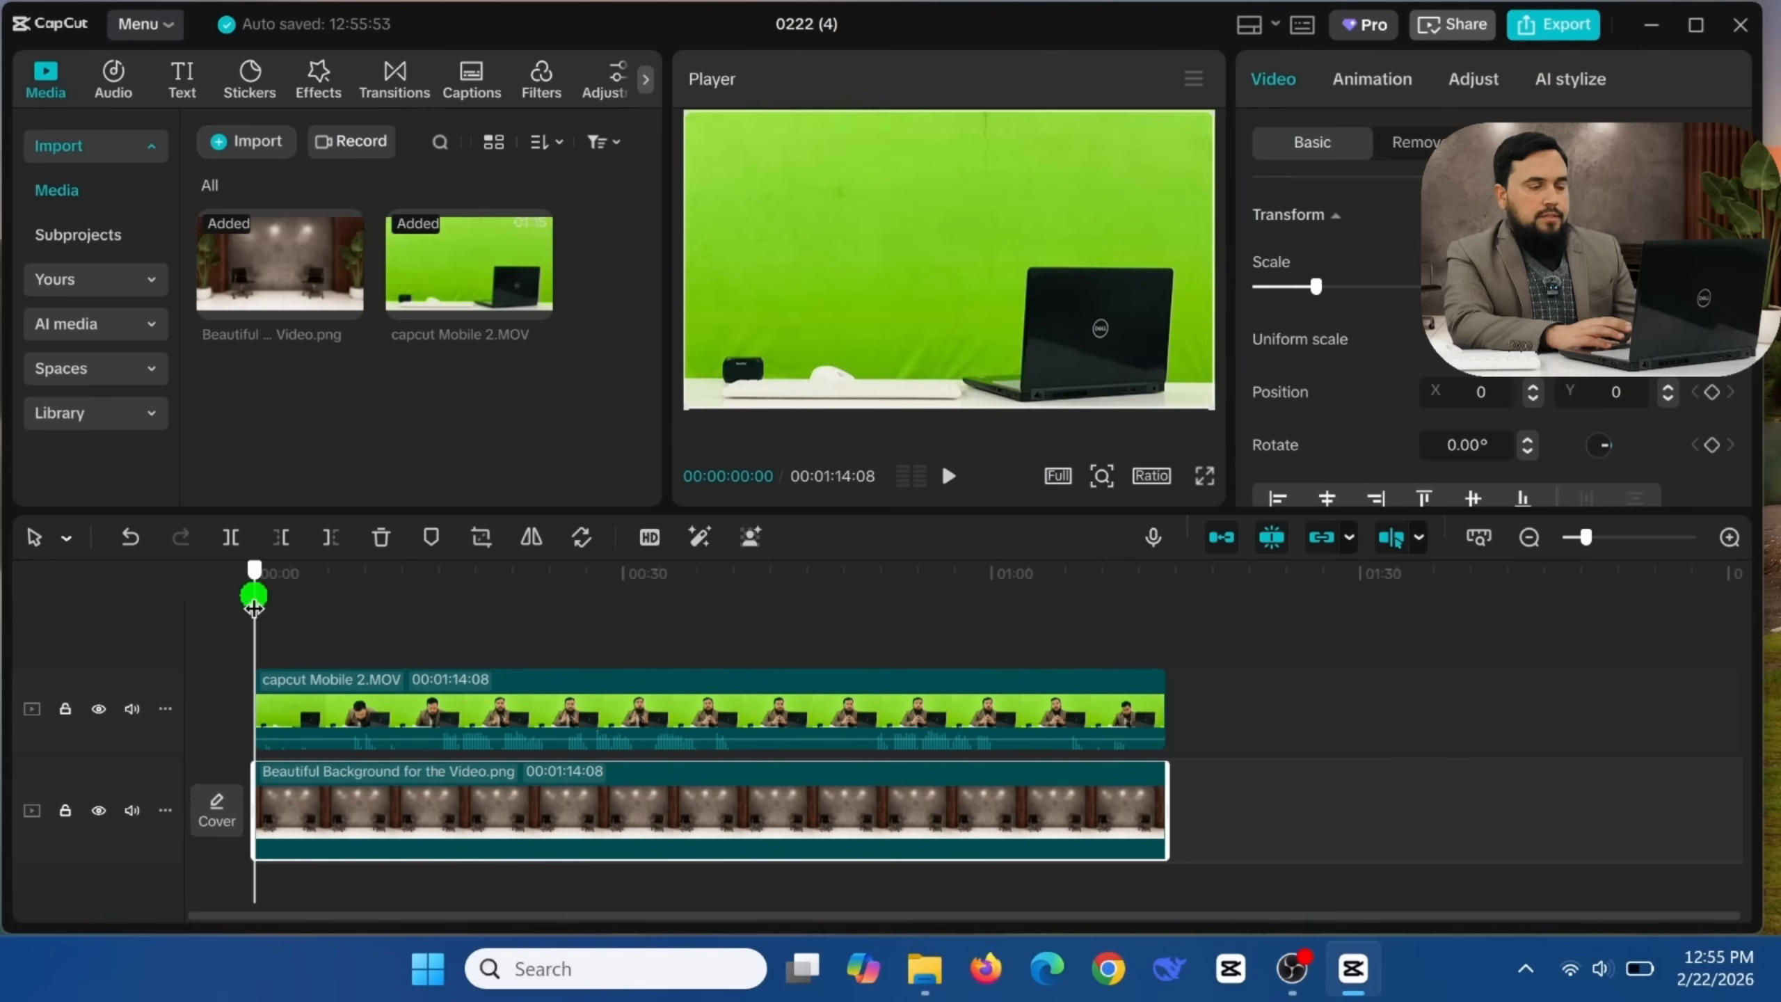
Step: Split the green-screen video at 00:00:14:16 and delete the opening segment
left_click(446, 628)
left_click_drag(448, 632, 431, 635)
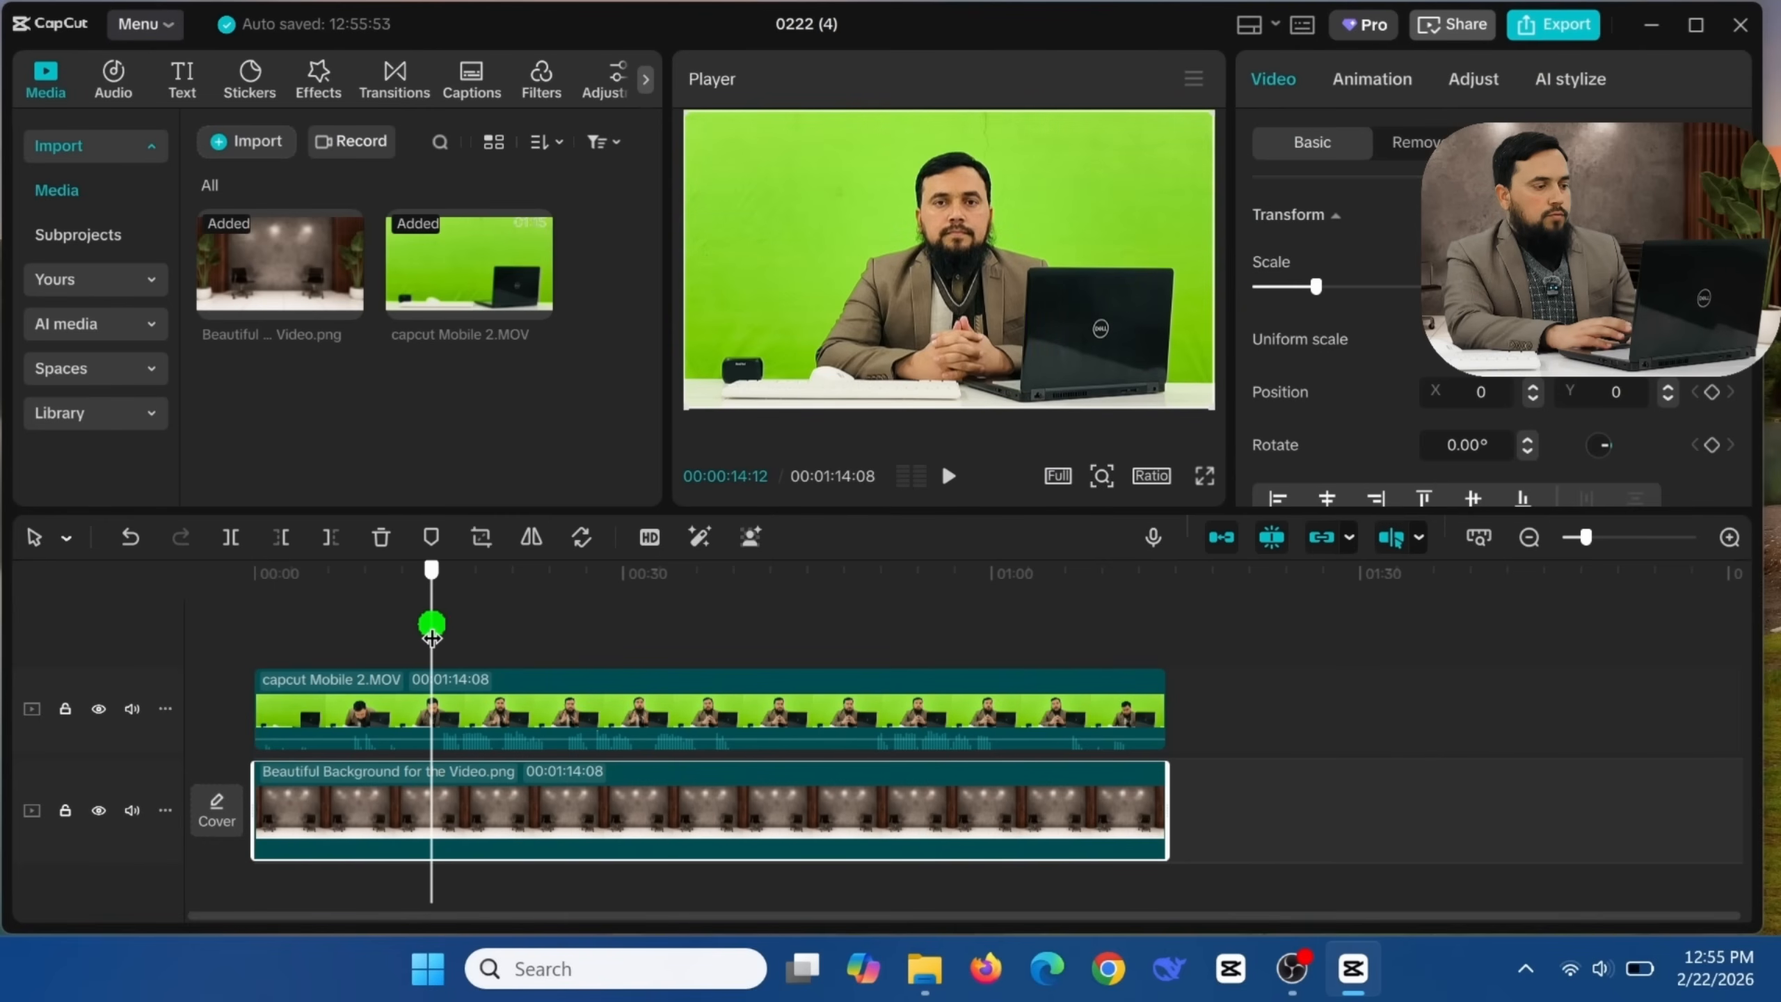
left_click(365, 722)
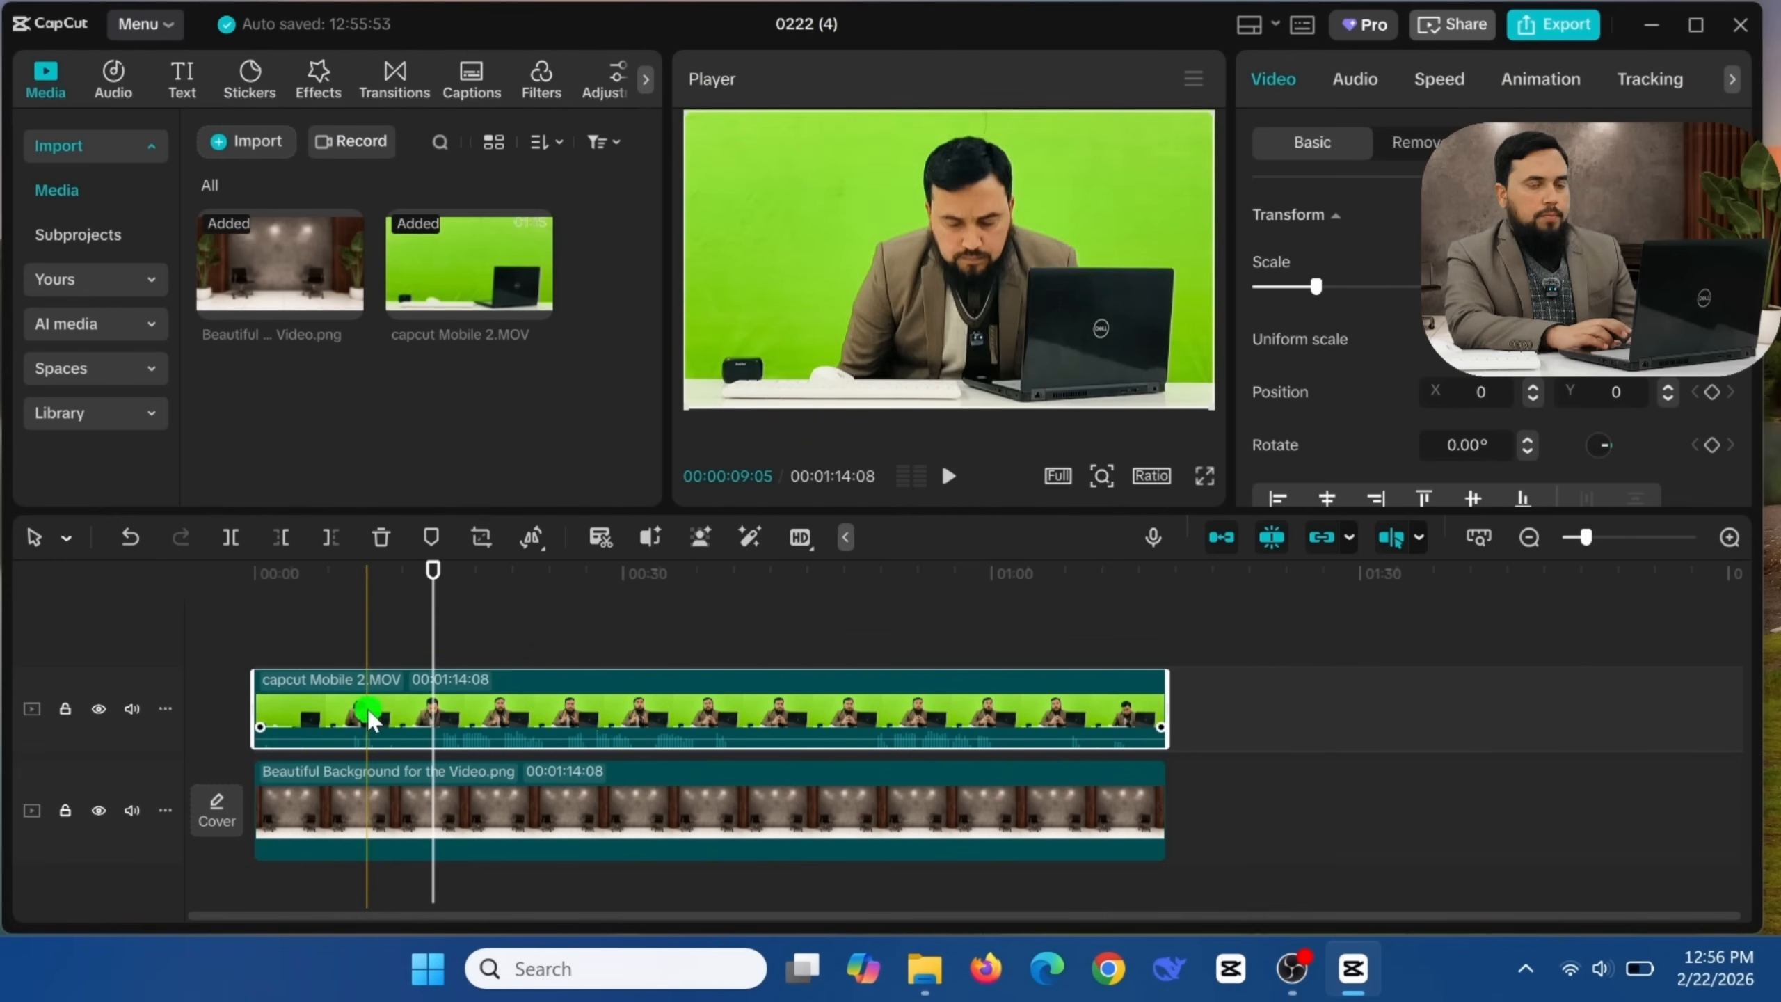
left_click(246, 536)
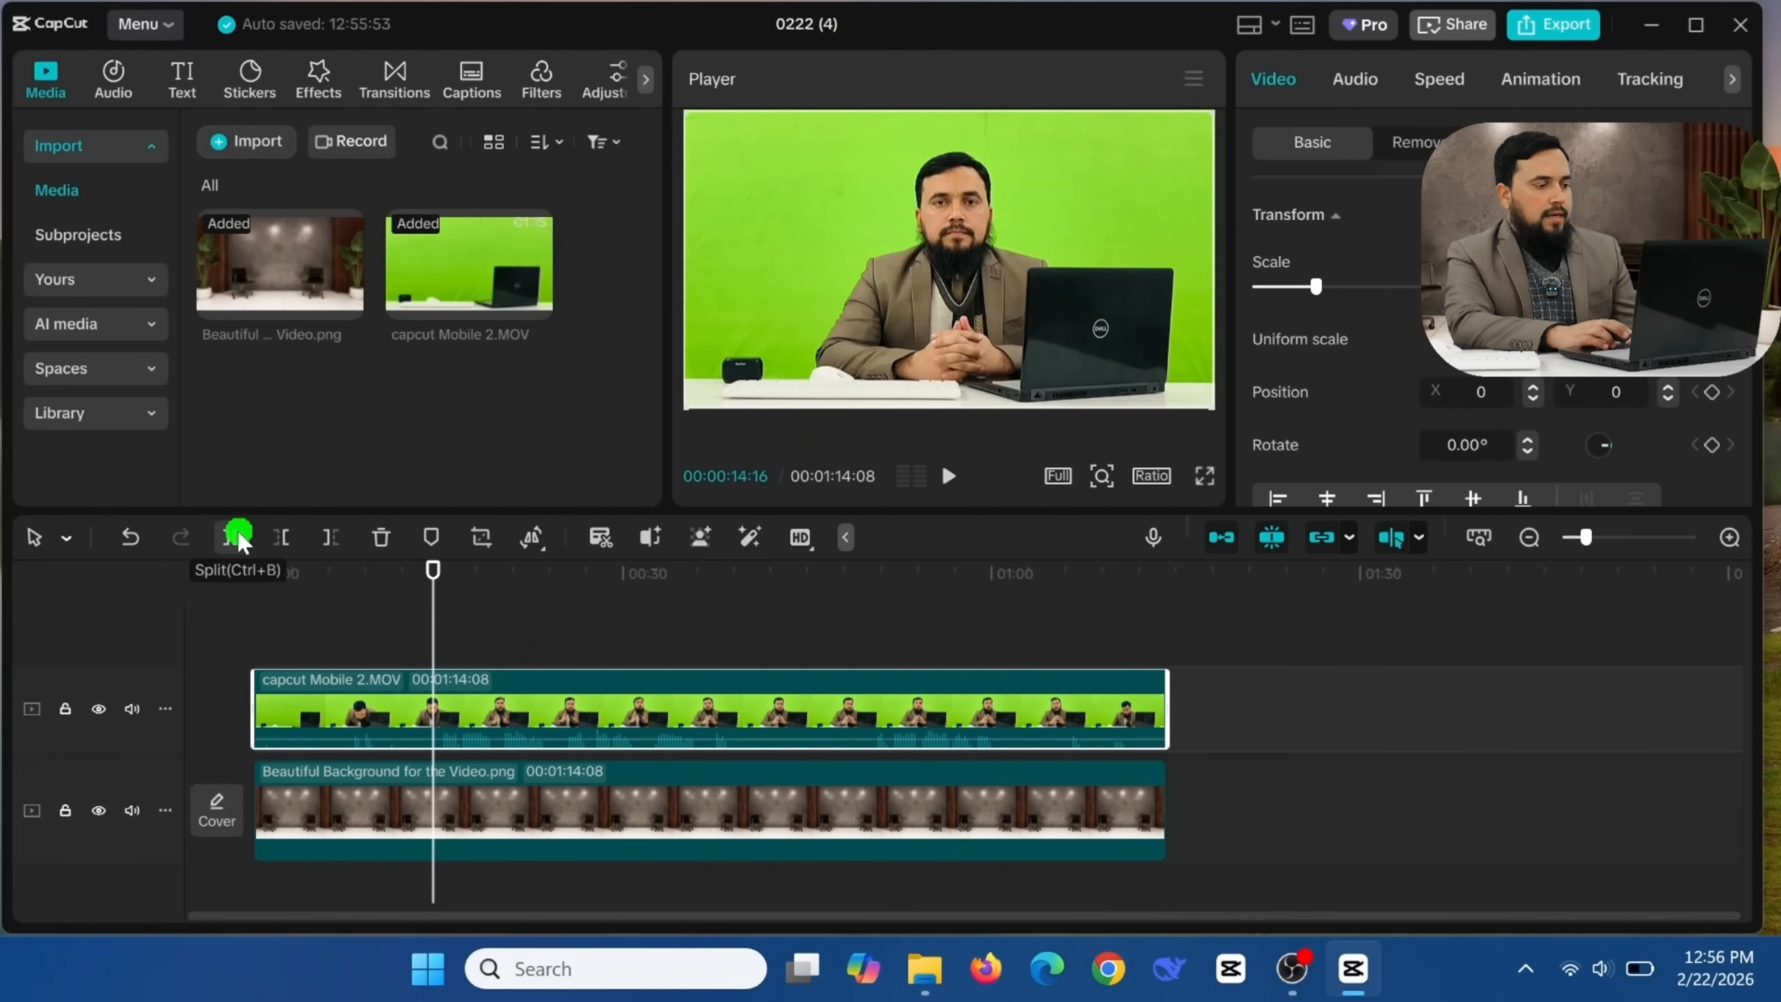
left_click(344, 717)
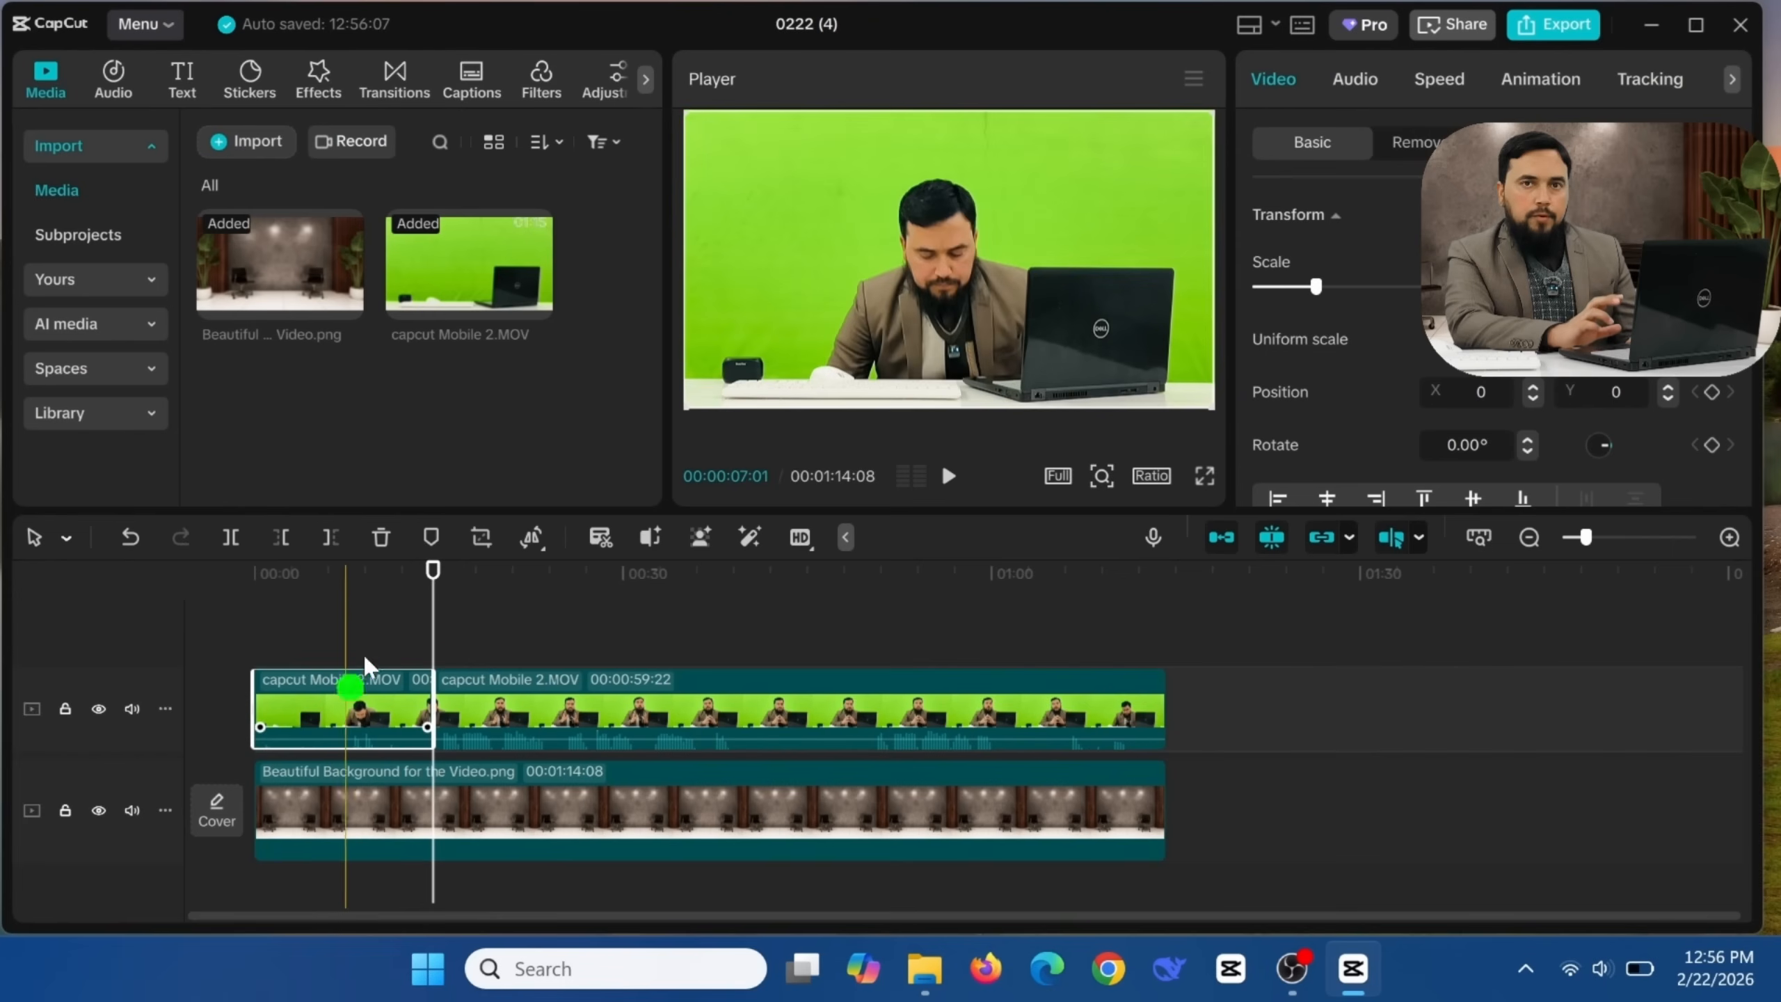
left_click(378, 538)
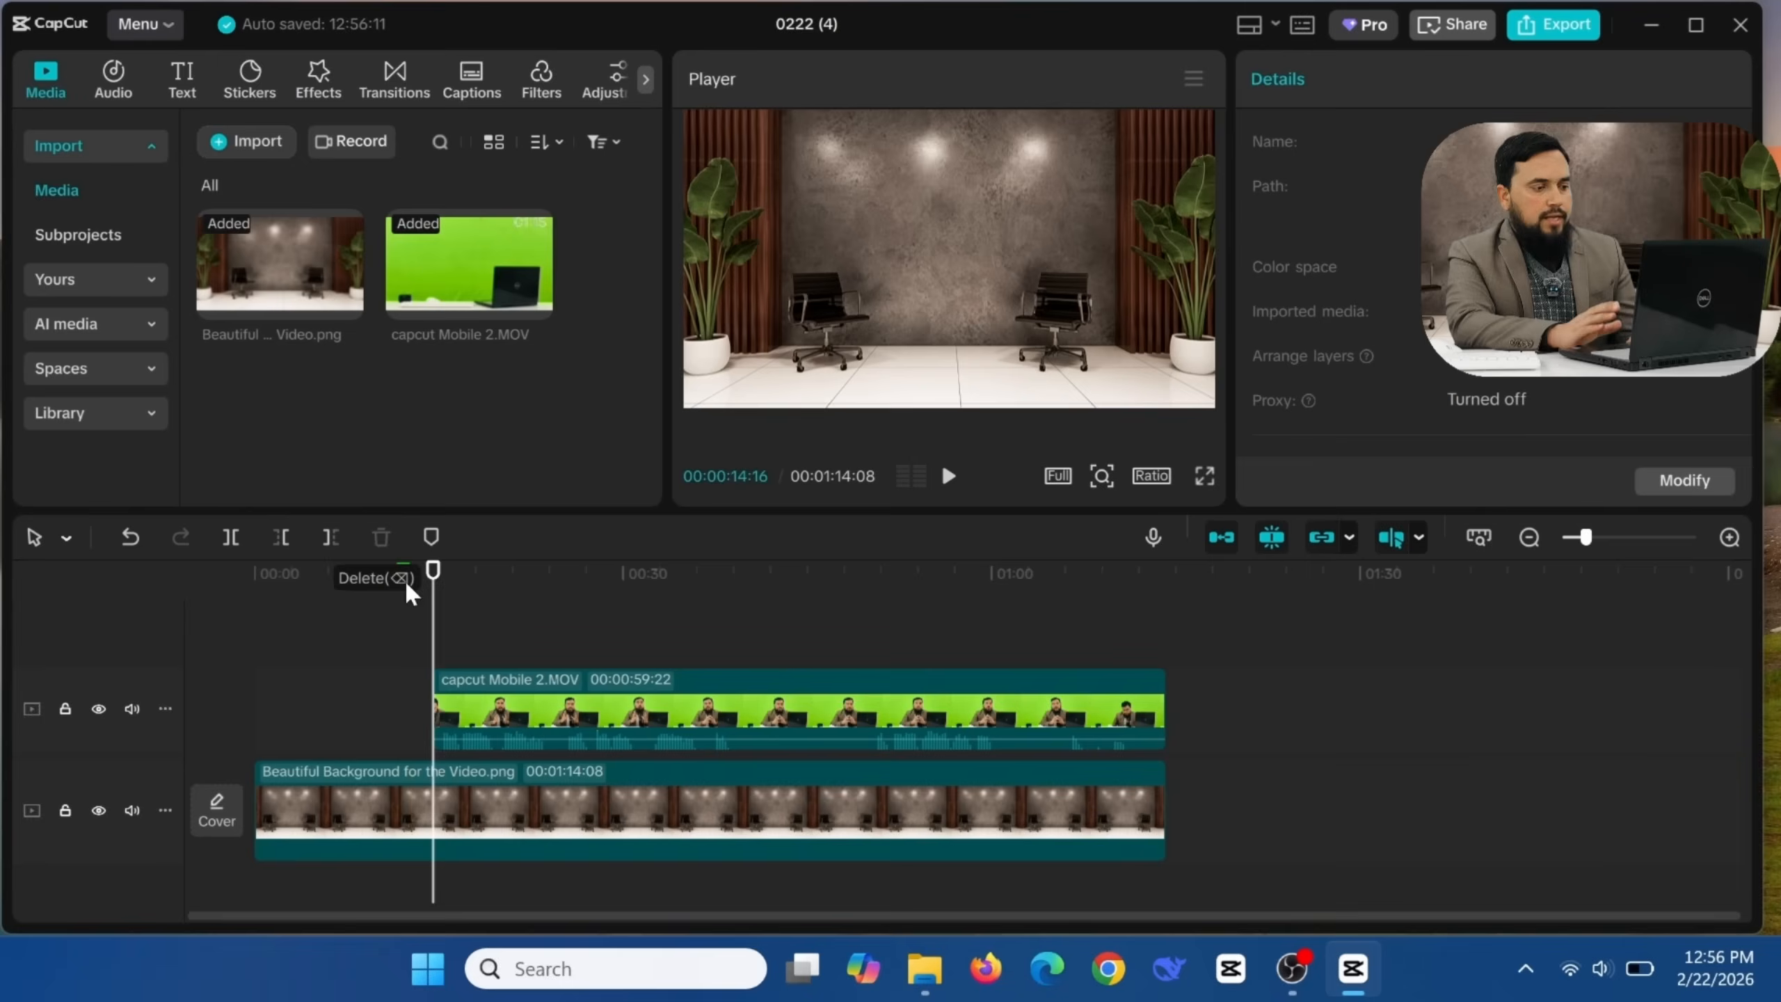
Step: Split the green-screen video at 00:00:39:18 and 00:00:49:29, and delete the segment between the cuts
left_click_drag(433, 596, 741, 657)
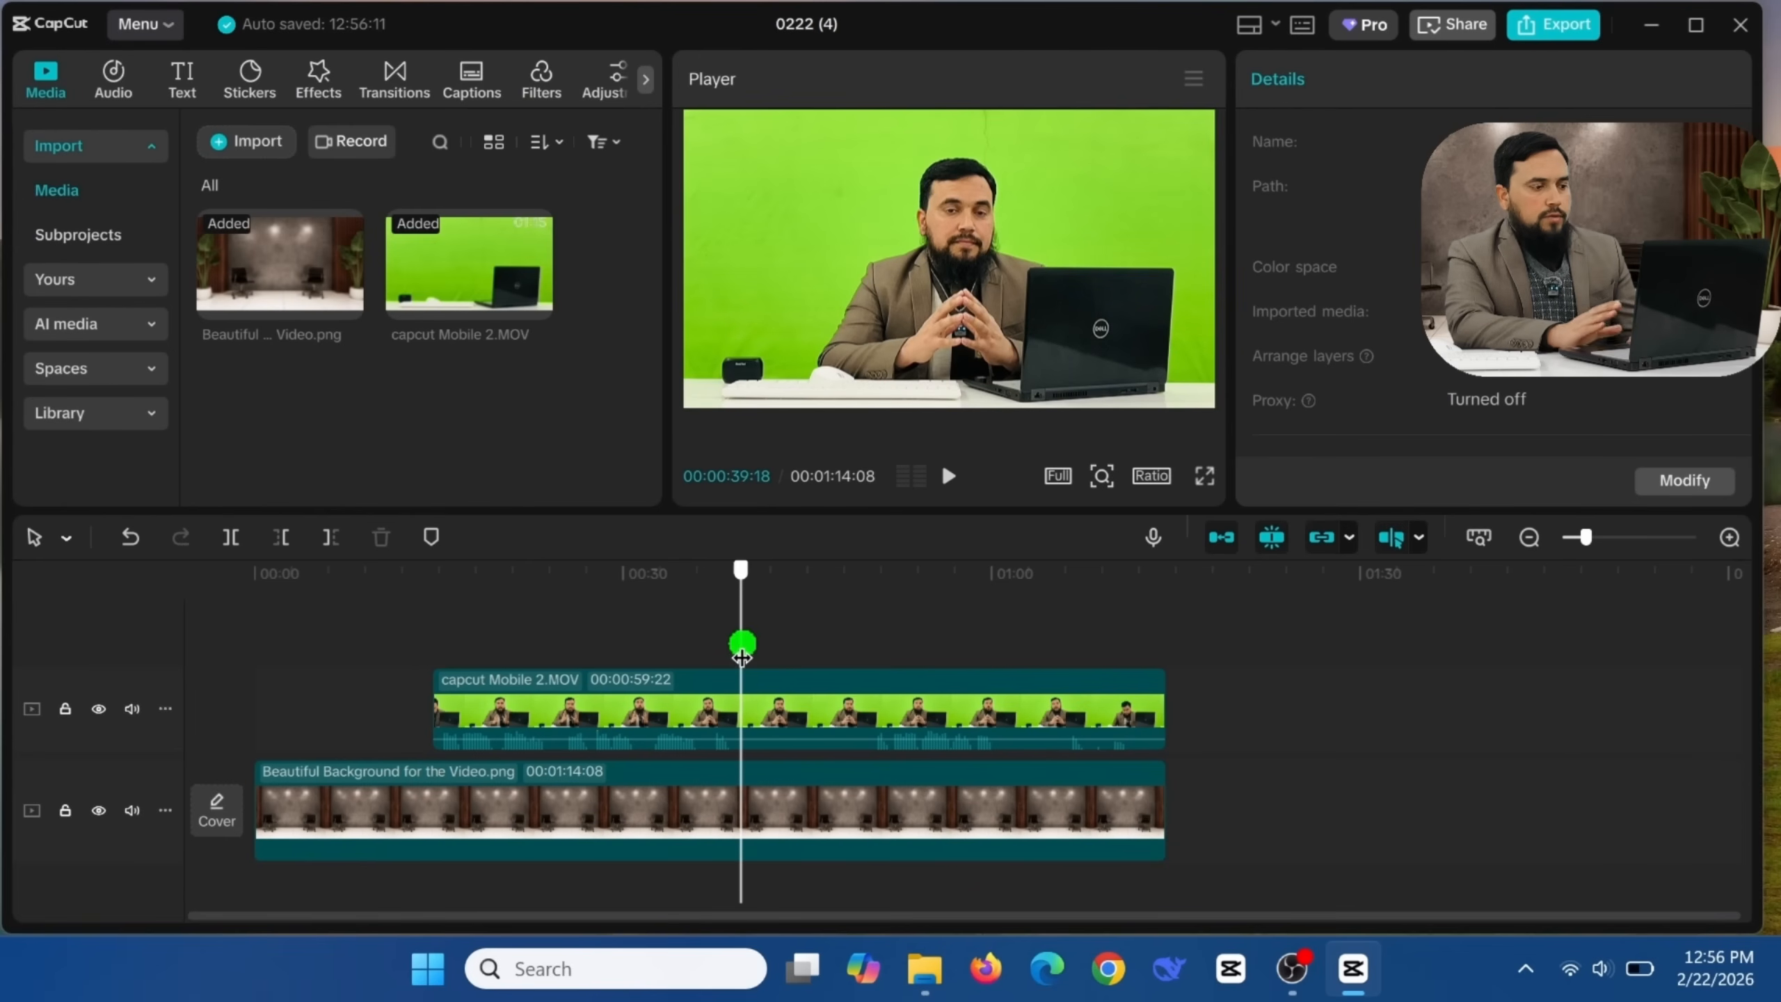
left_click(755, 708)
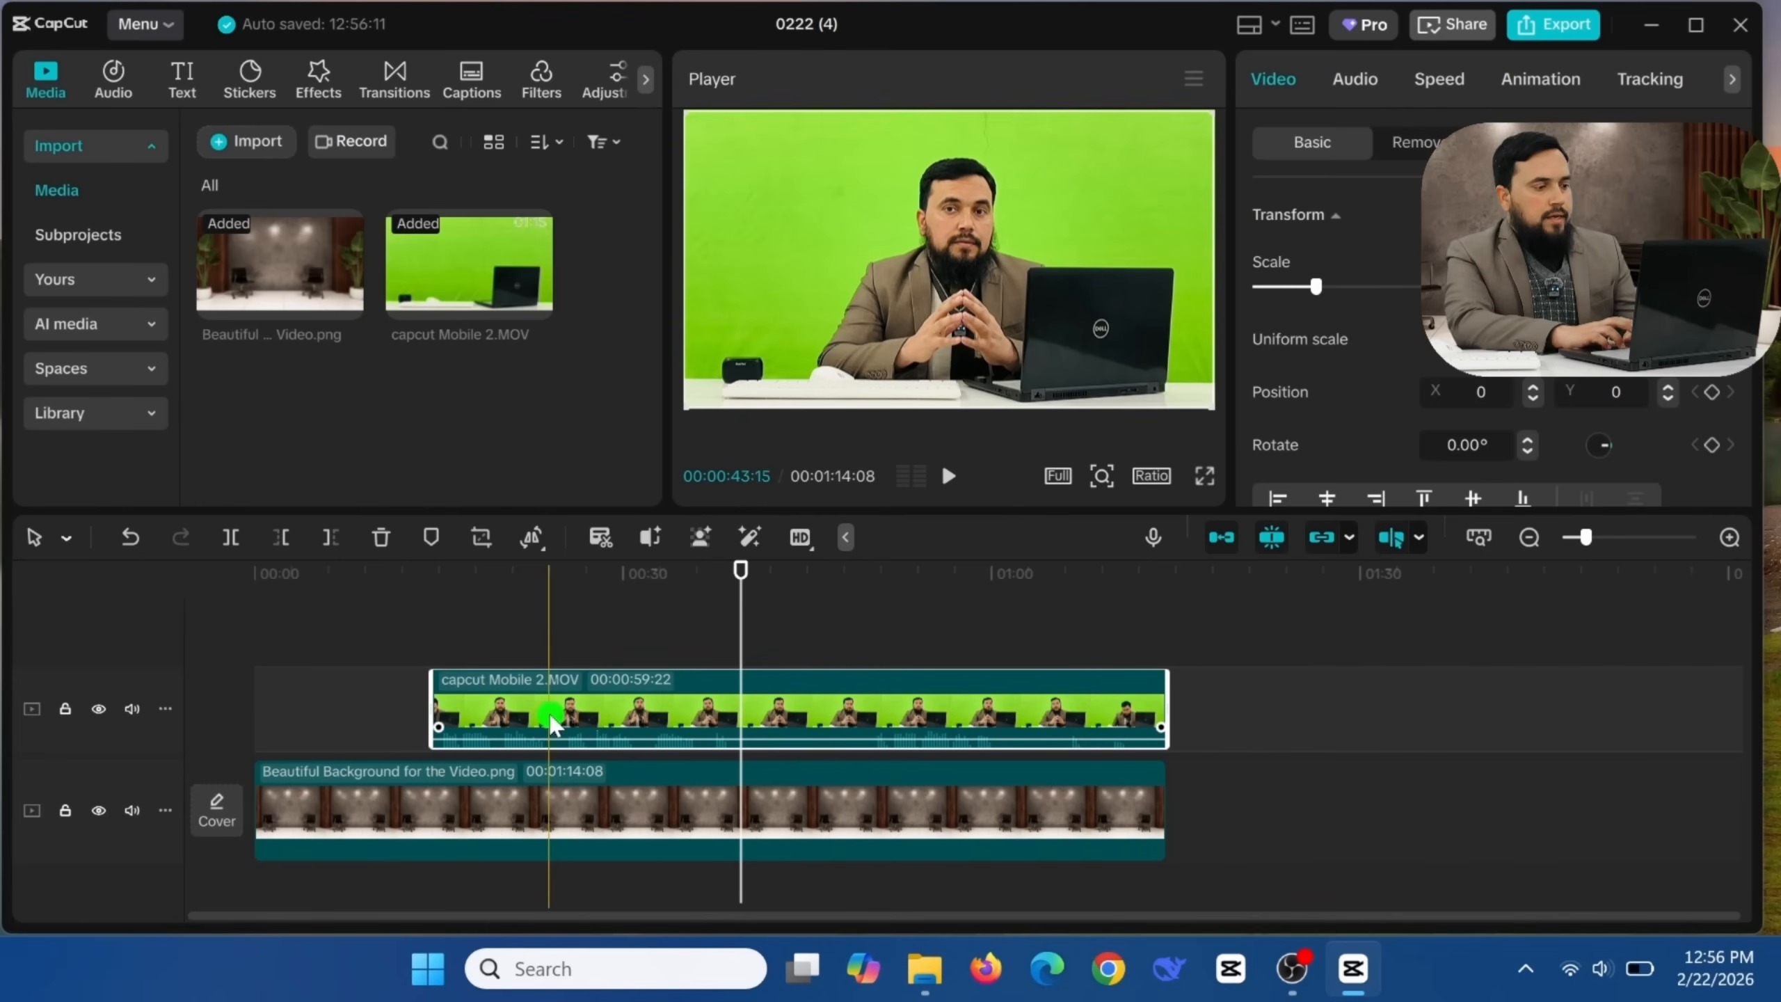
left_click(231, 536)
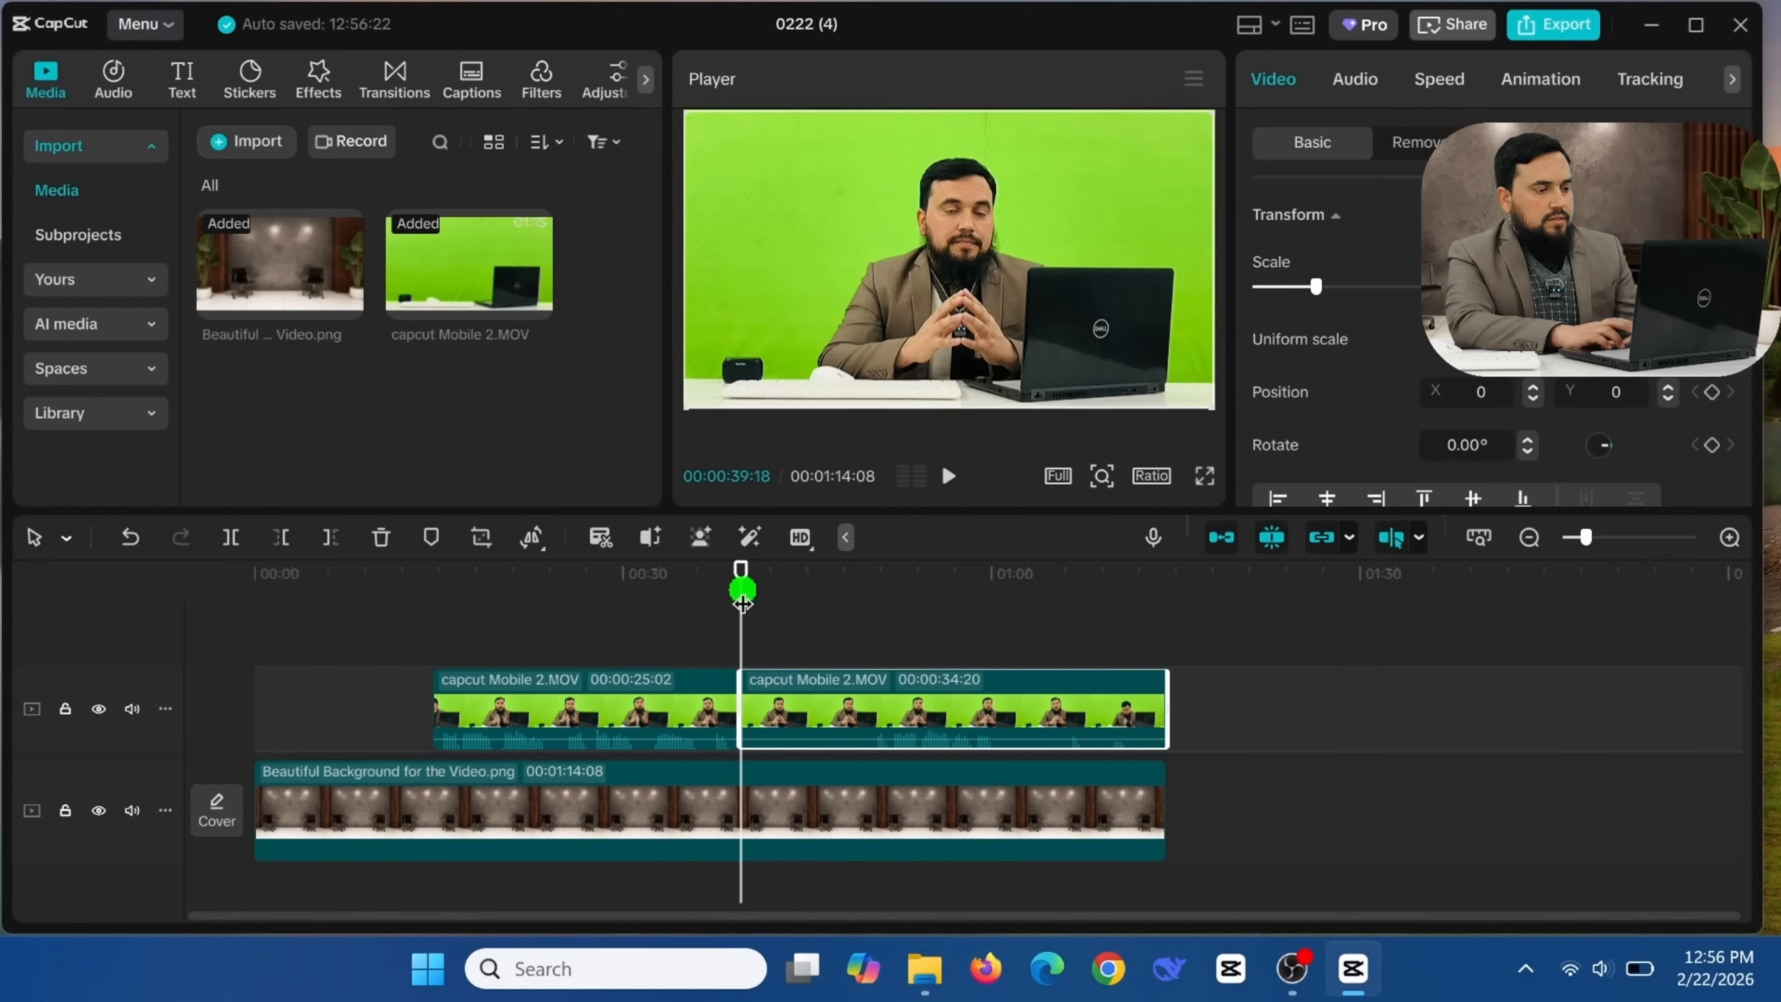
left_click_drag(742, 601, 868, 635)
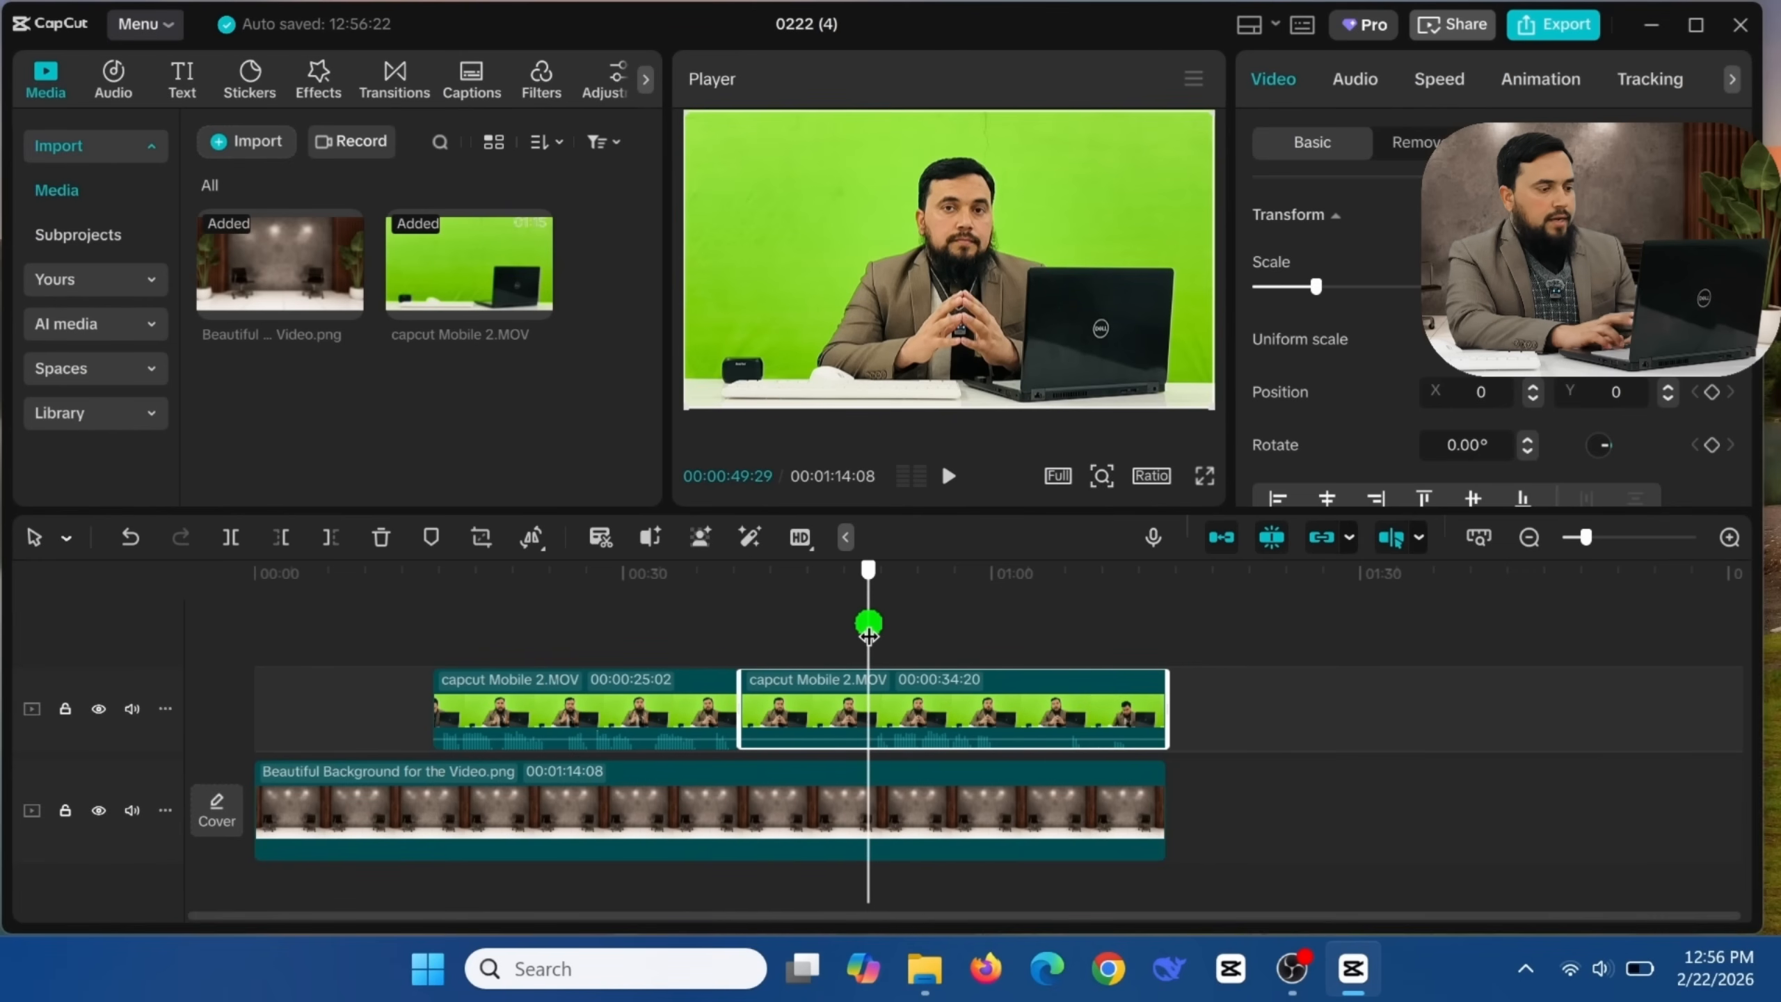
left_click(231, 536)
left_click(793, 726)
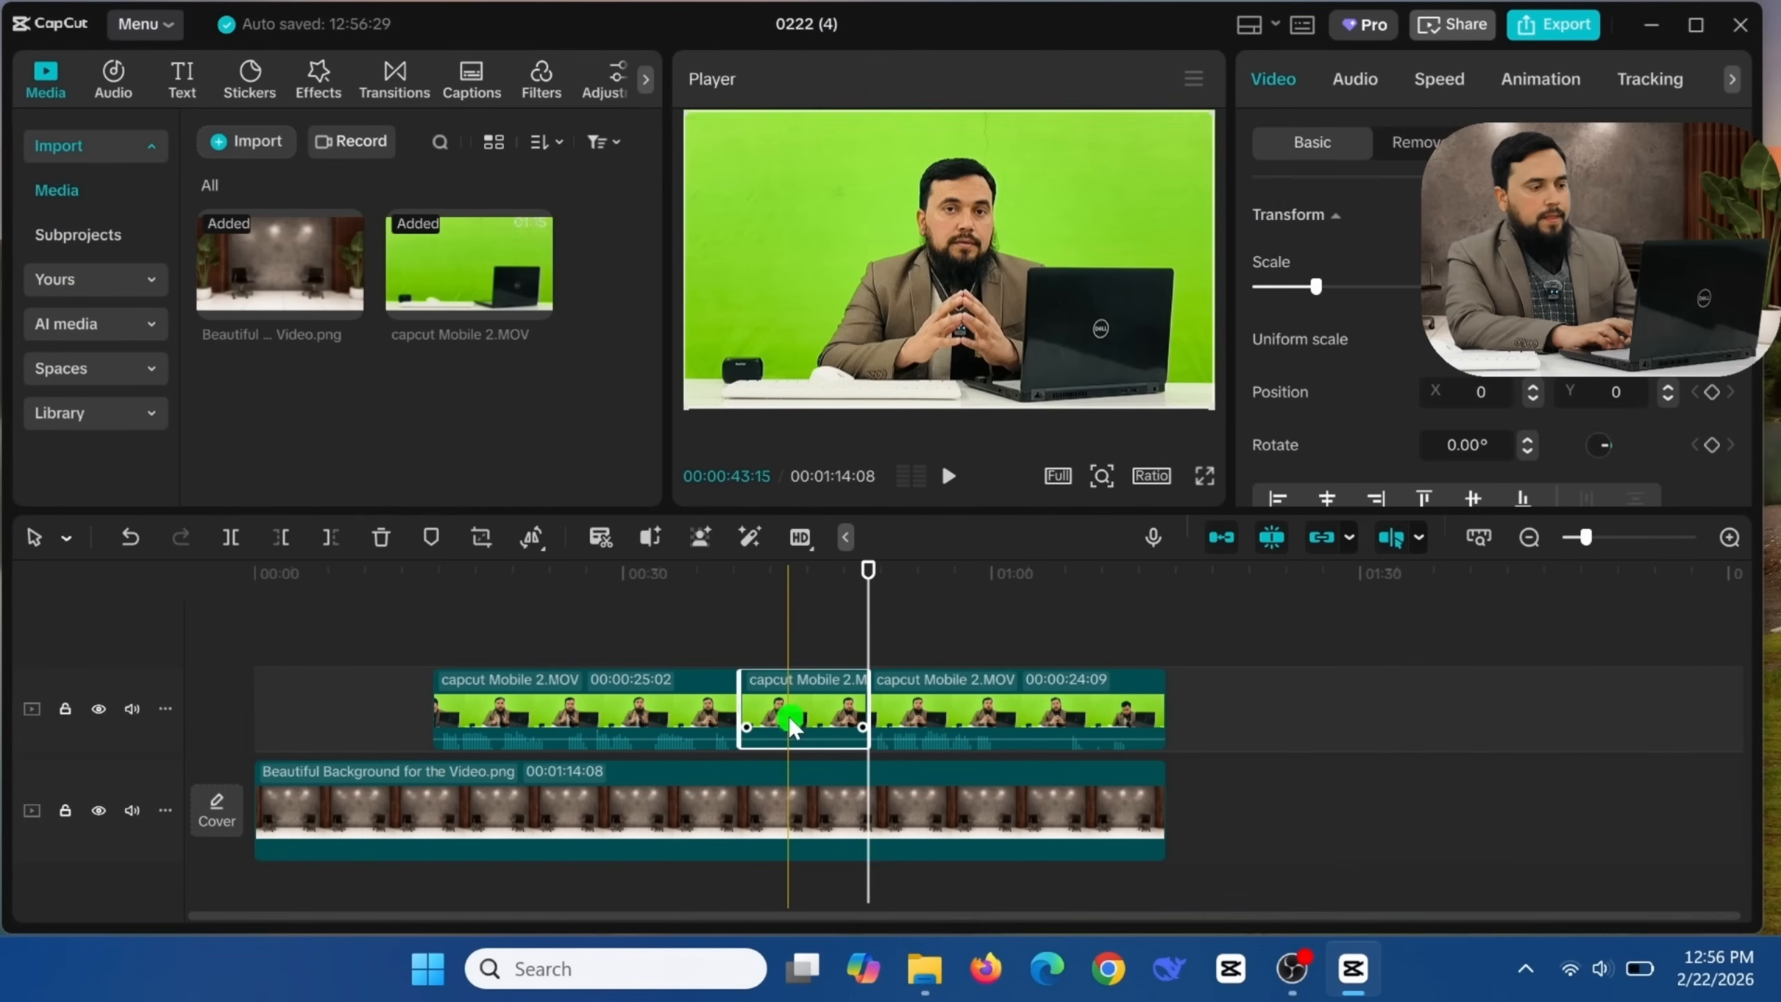
left_click(378, 537)
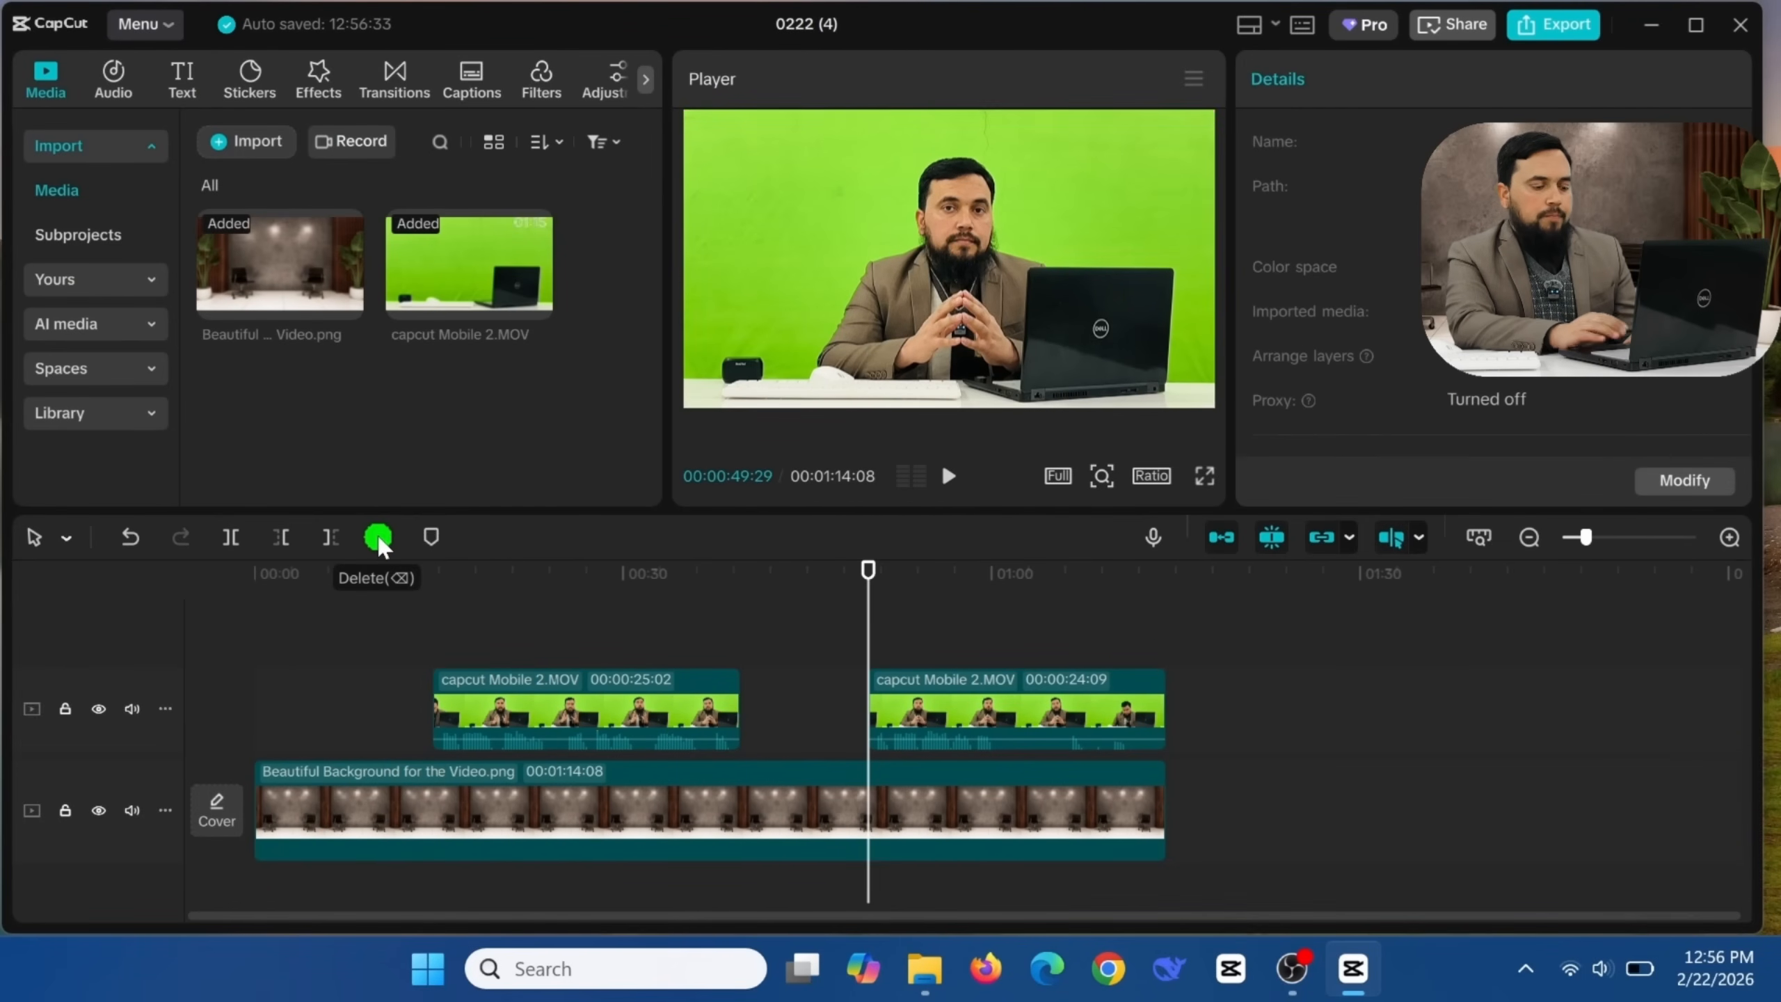
Step: Split the last green-screen segment at 00:01:00:20 and delete the part after the cut
left_click_drag(864, 597, 1001, 643)
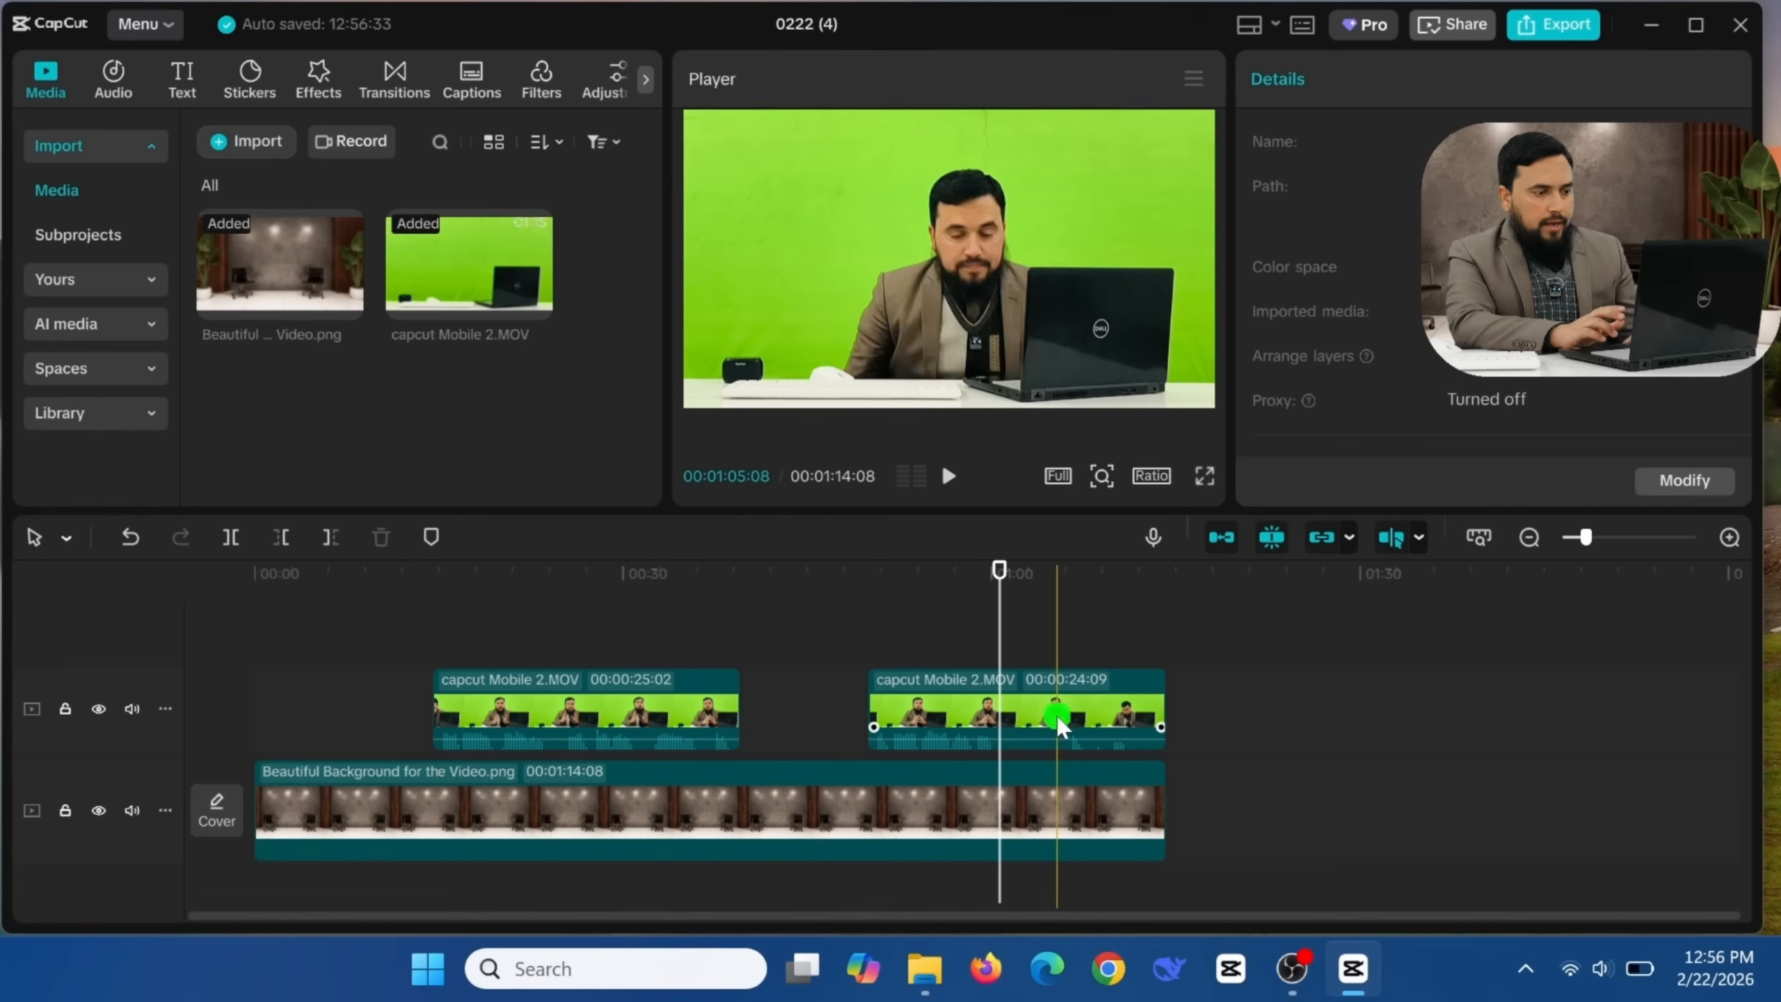
left_click(913, 684)
left_click(231, 536)
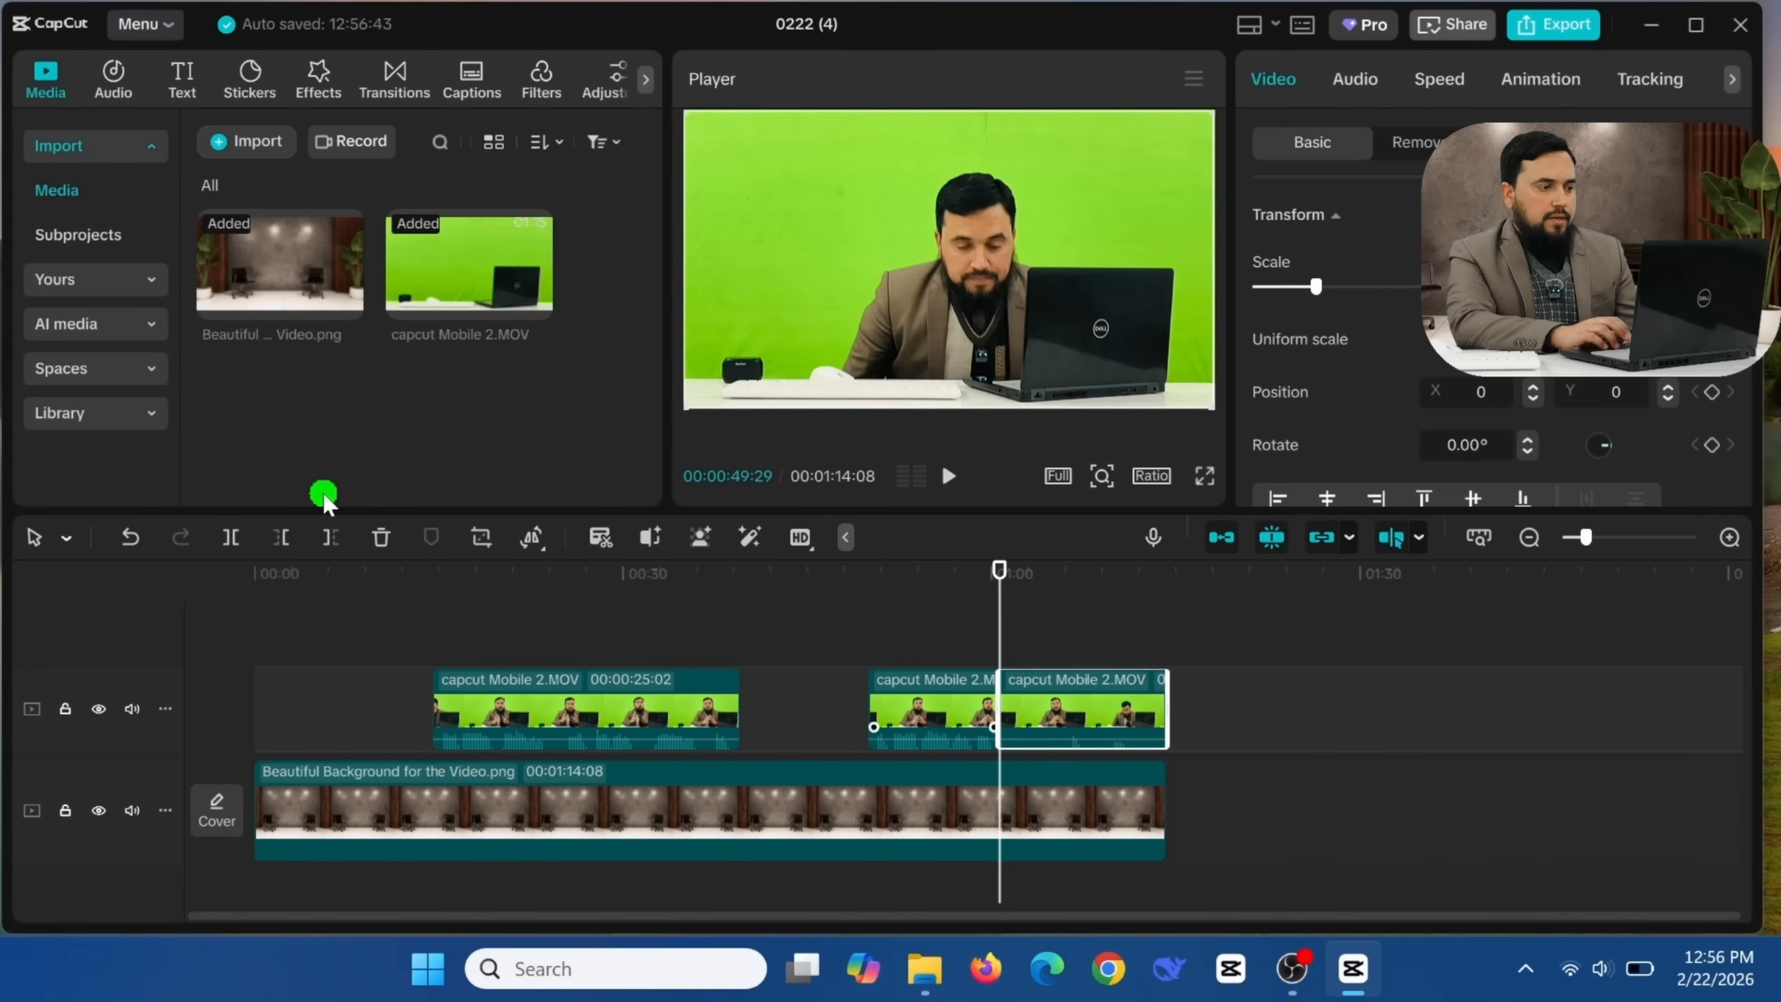
left_click(381, 540)
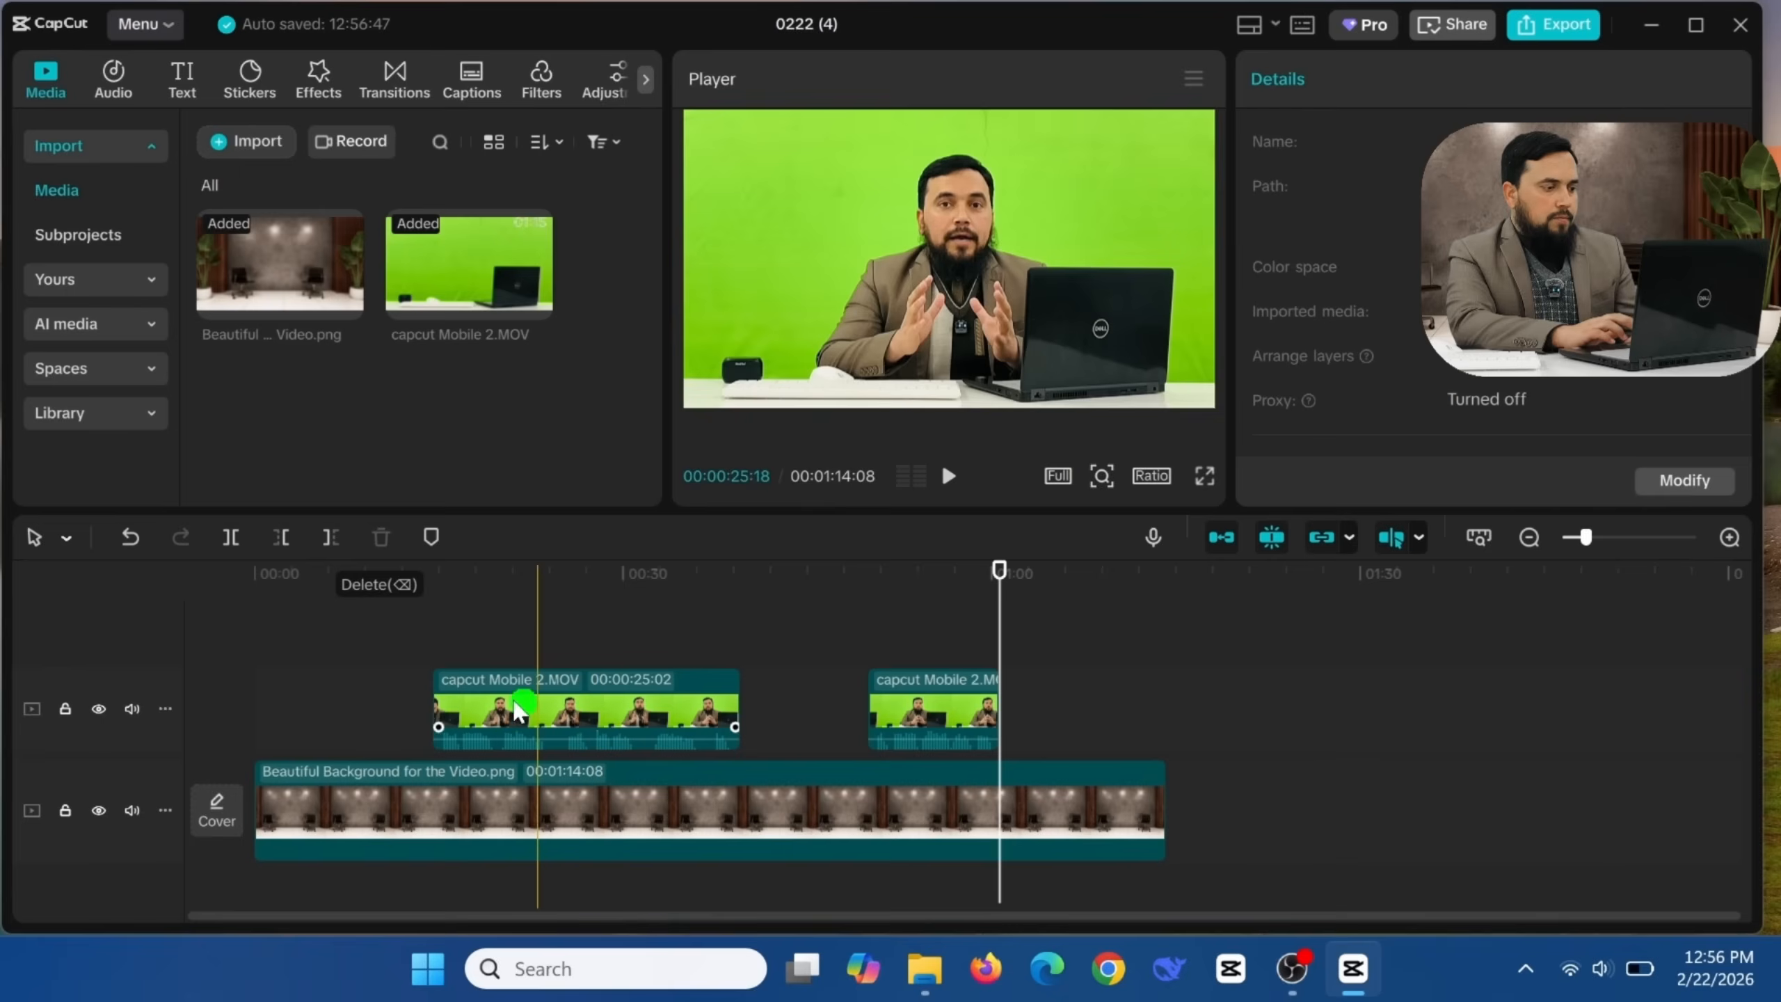
Step: Move the first green-screen segment to the start of the timeline and place the second directly after it, without gaps
left_click_drag(619, 716, 424, 734)
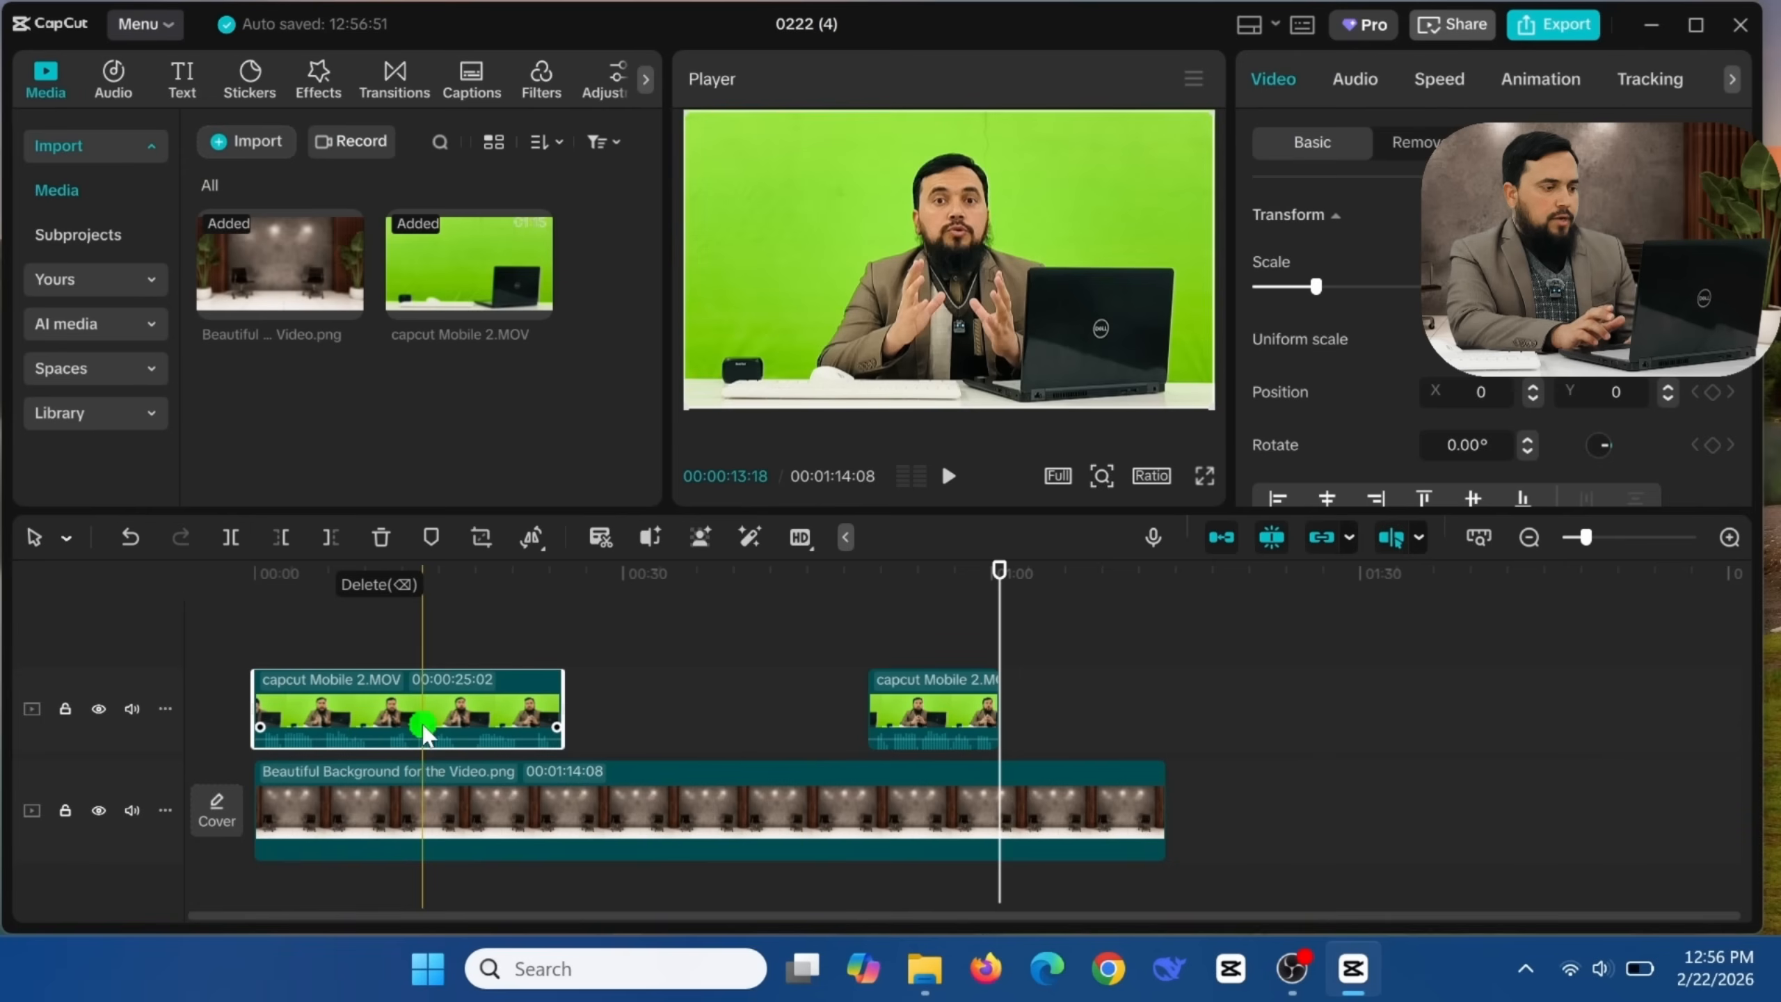
left_click(915, 730)
left_click_drag(915, 730, 616, 734)
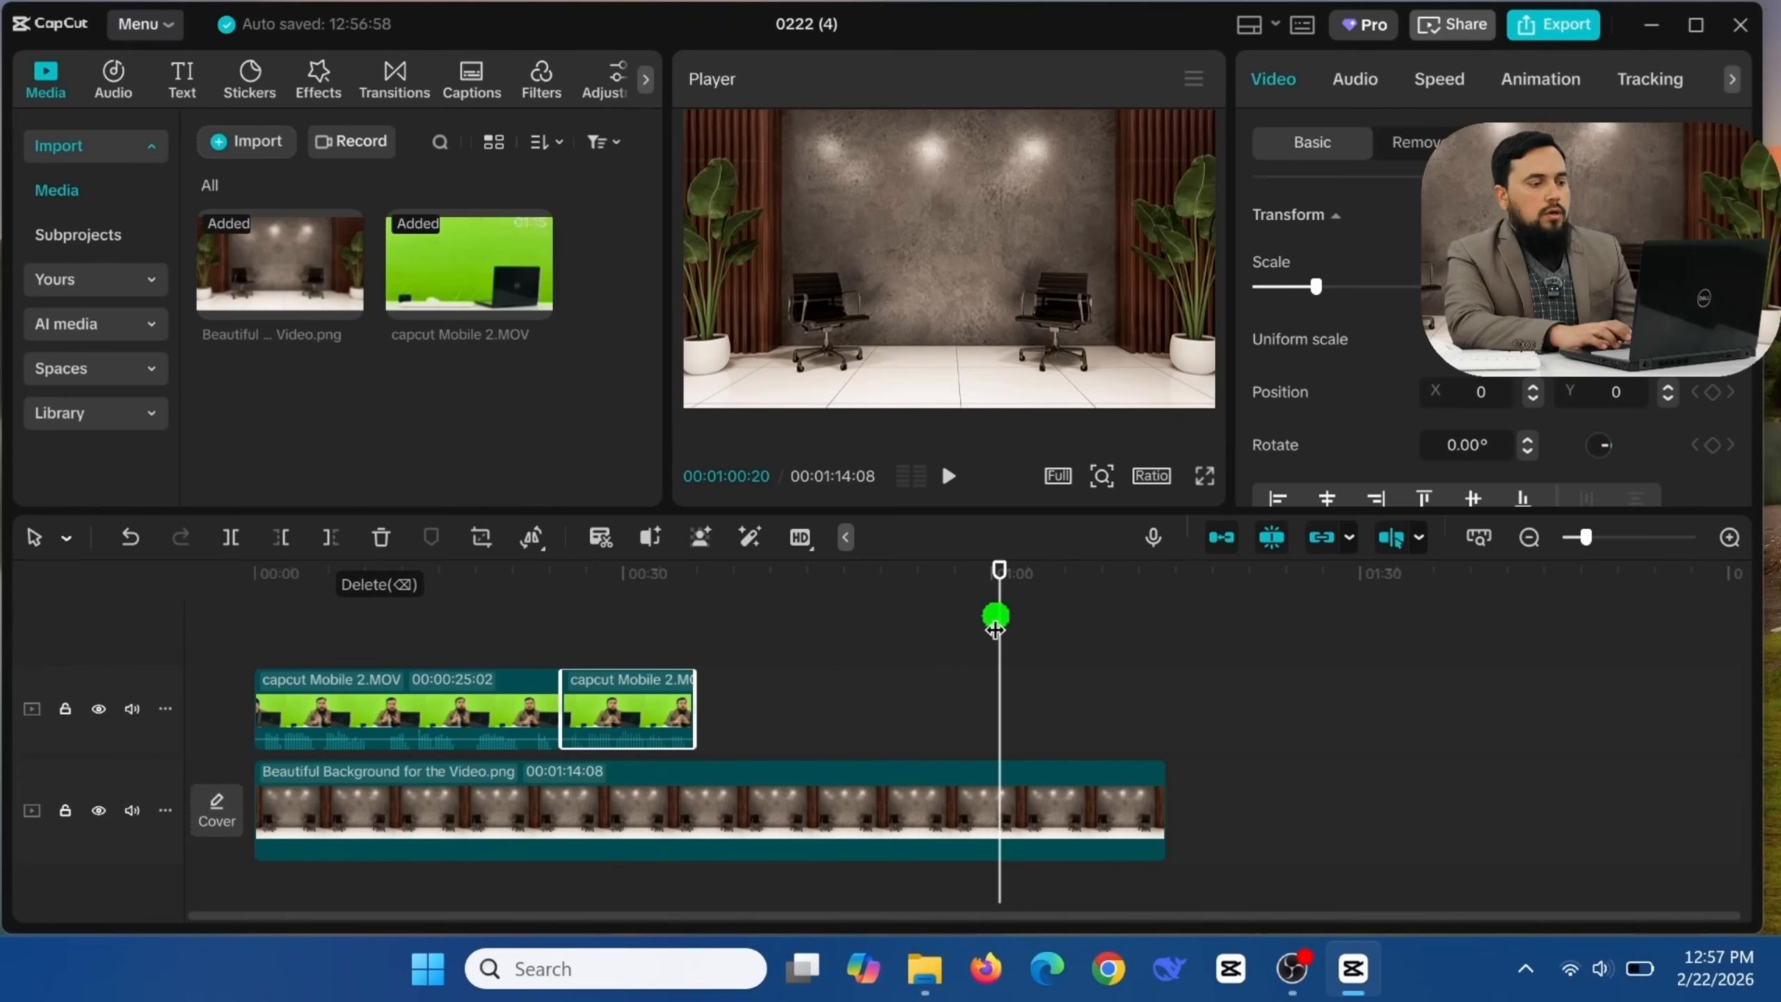
Step: Trim the end of the background image clip to 00:00:35:23, level with the end of the green-screen segments
left_click_drag(996, 628, 495, 648)
left_click(1045, 814)
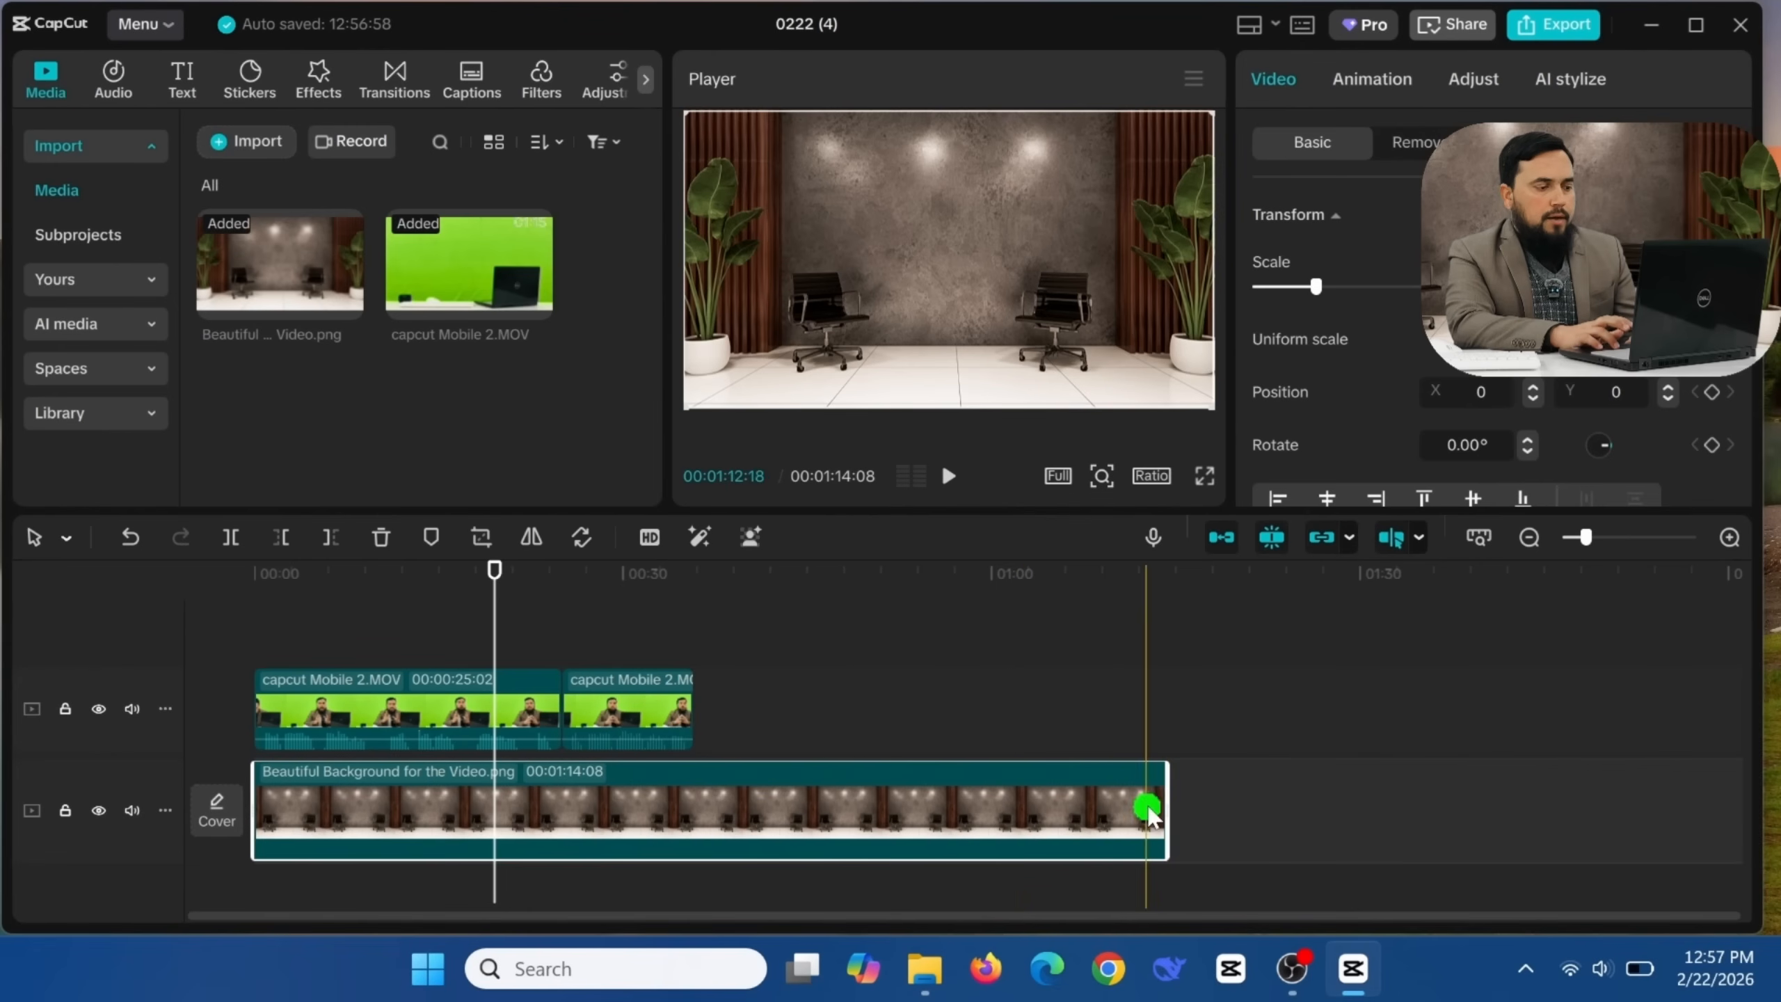
left_click_drag(1167, 805, 686, 811)
left_click(783, 720)
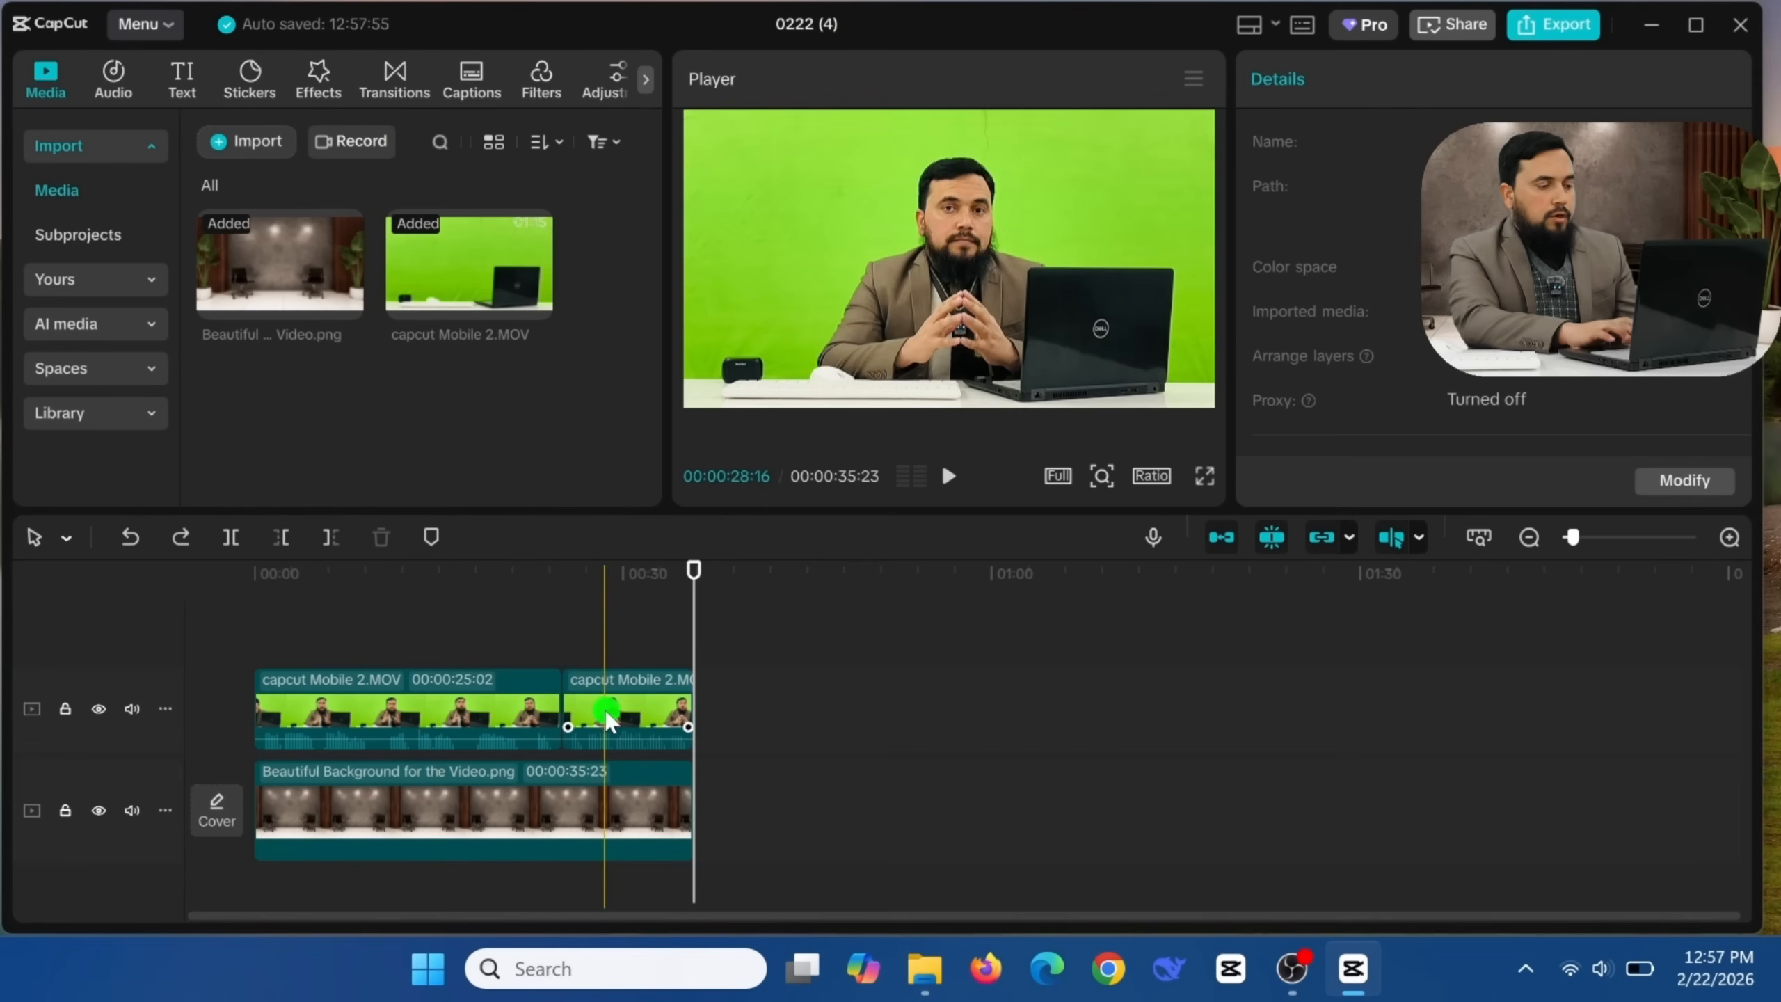
Step: Combine the two green-screen segments into one compound clip
left_click_drag(425, 646, 628, 723)
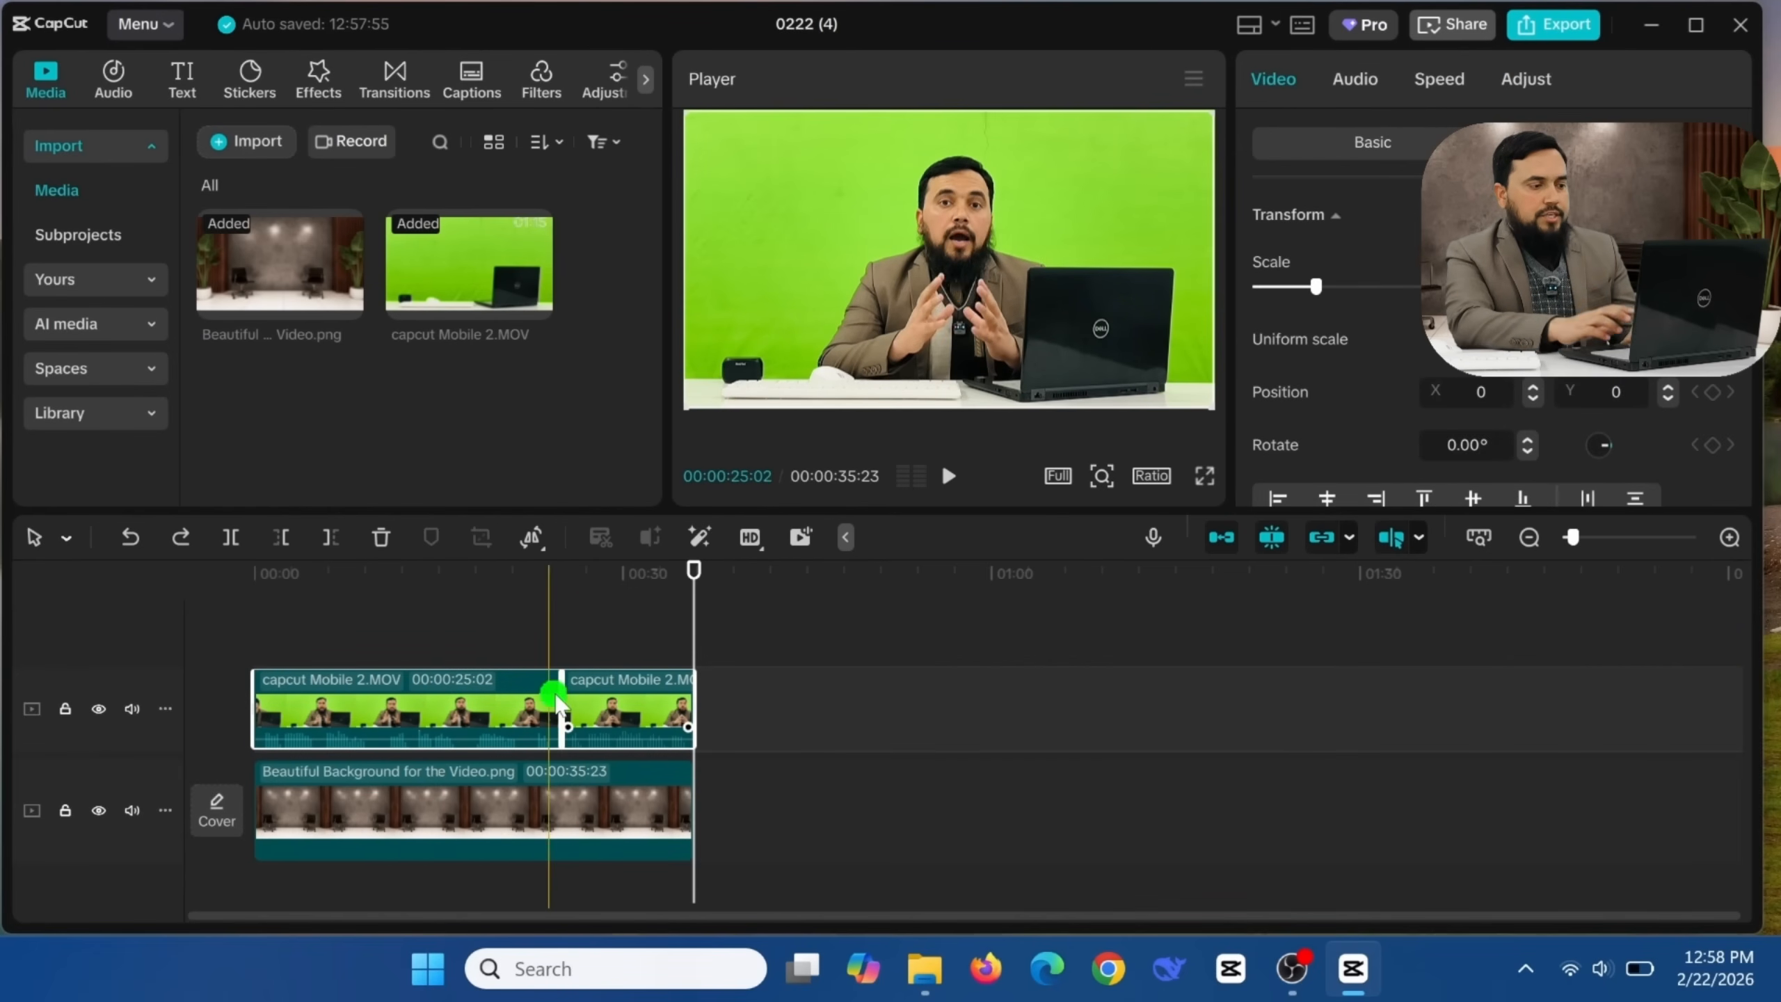
left_click(591, 715)
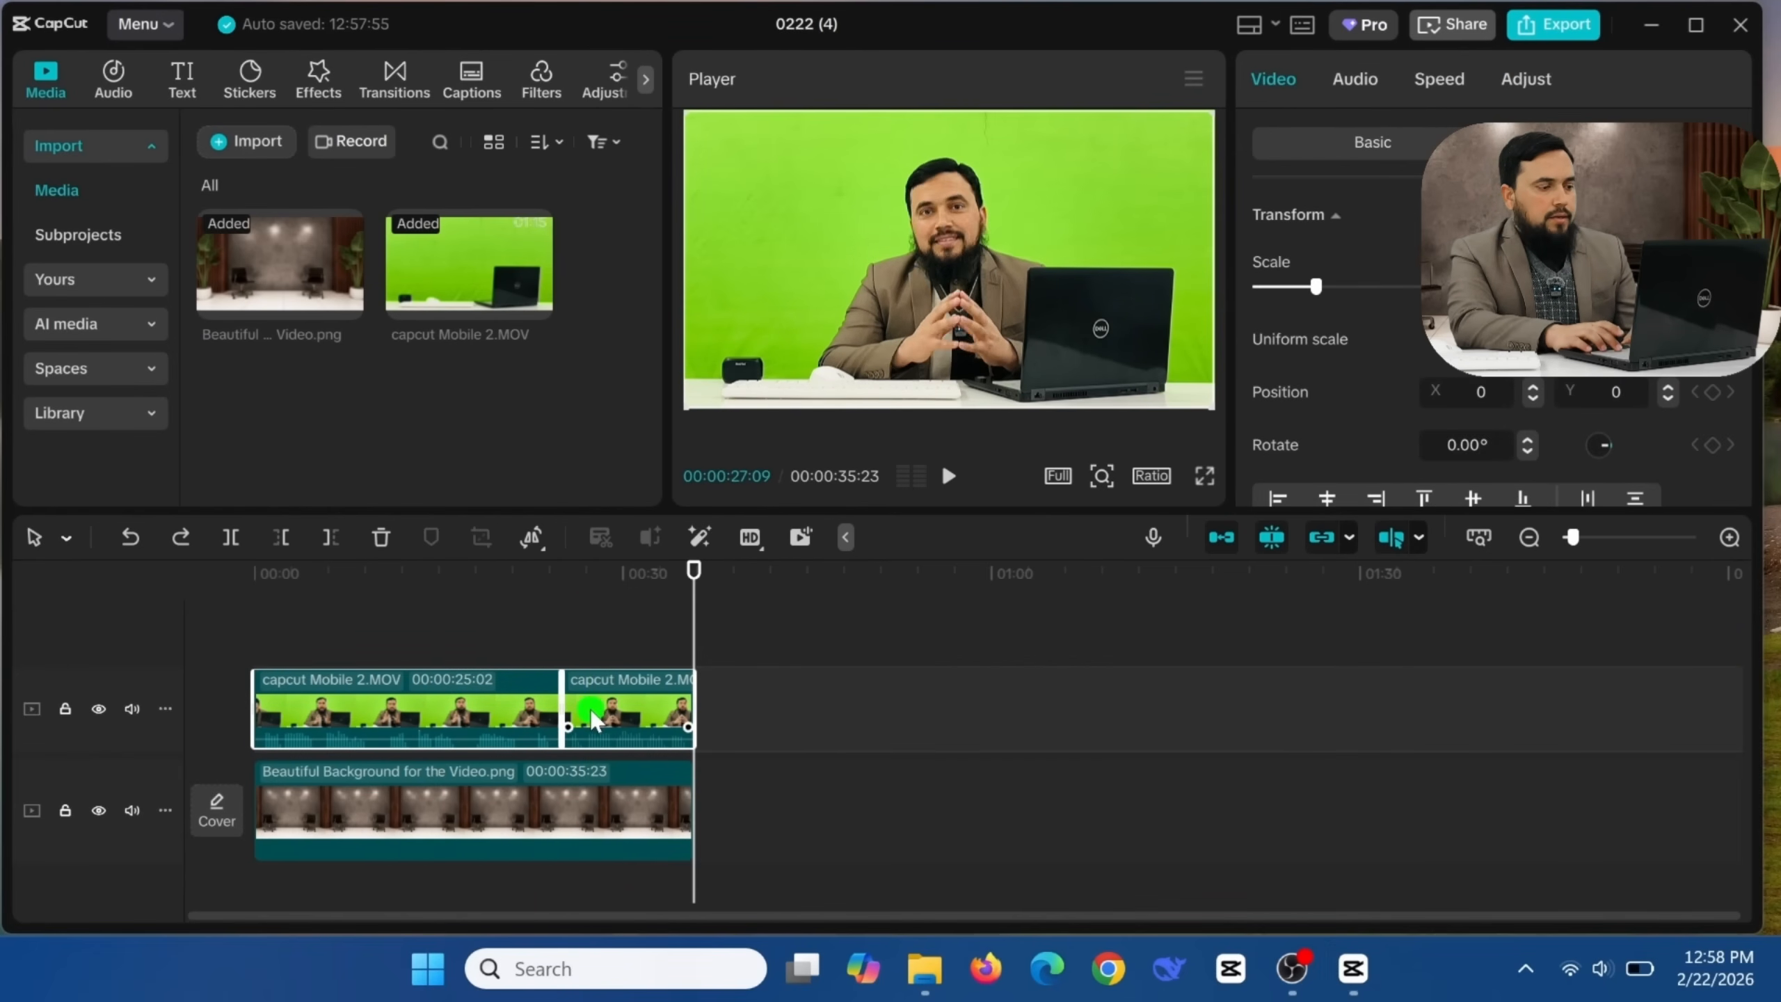
right_click(593, 714)
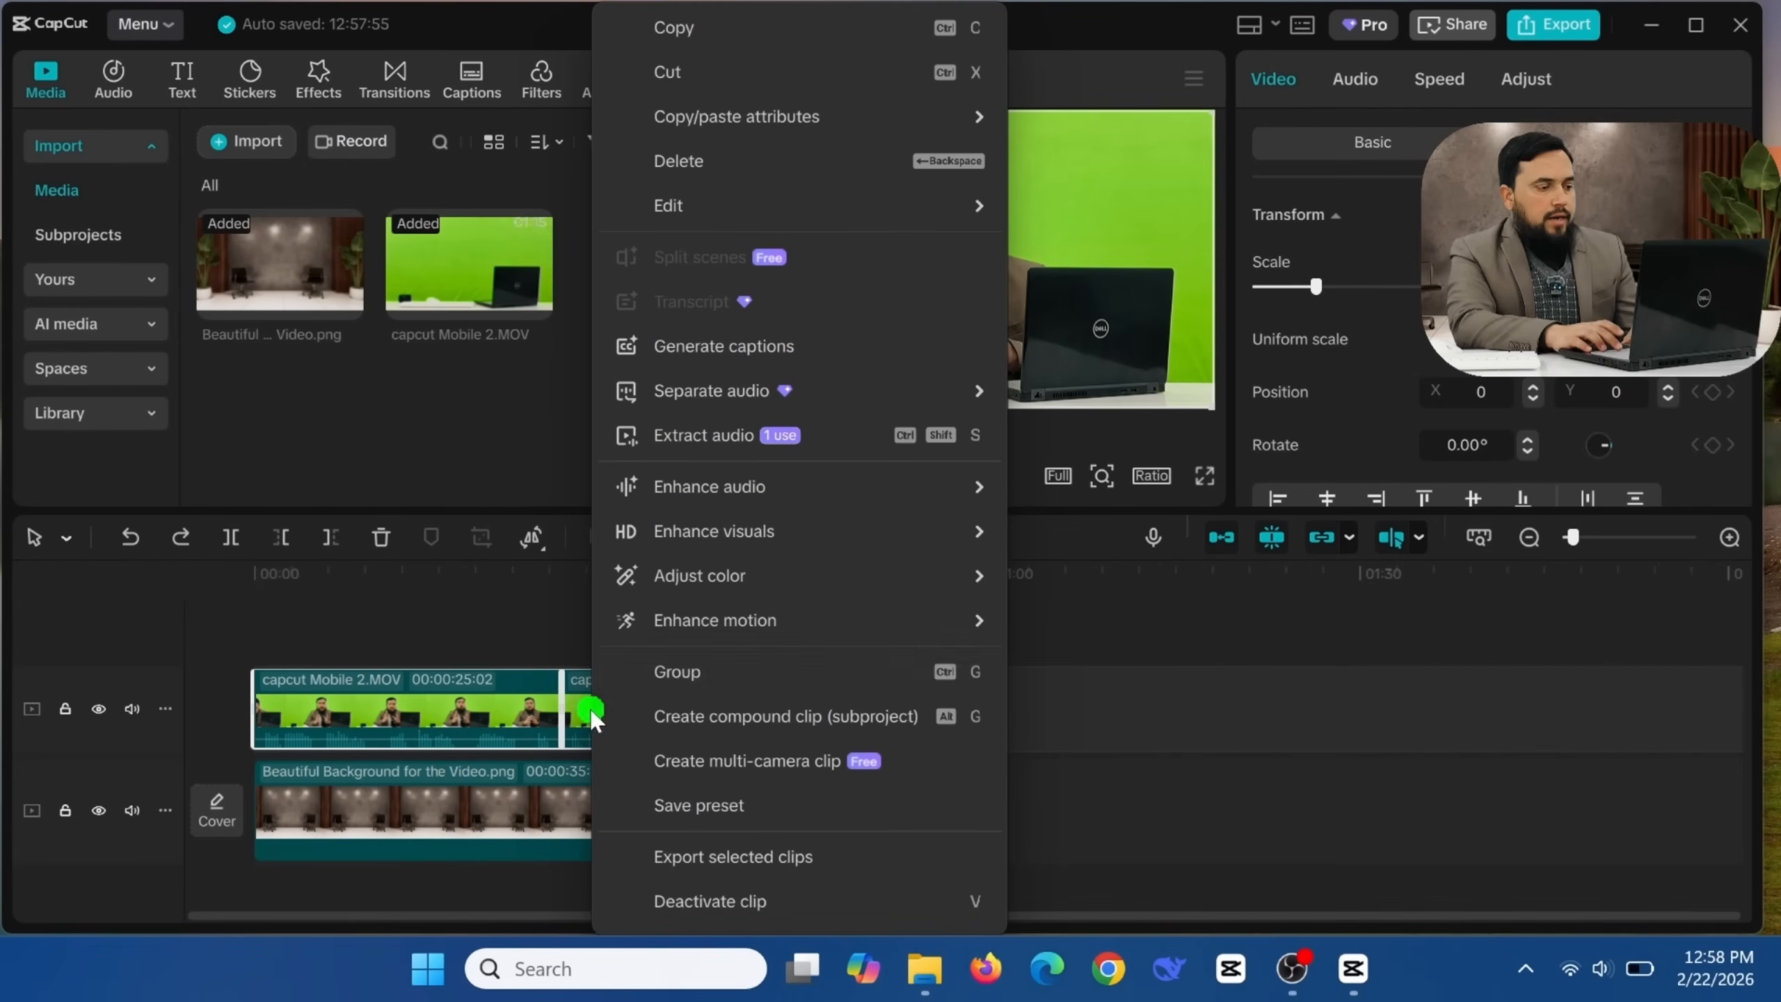
left_click(734, 729)
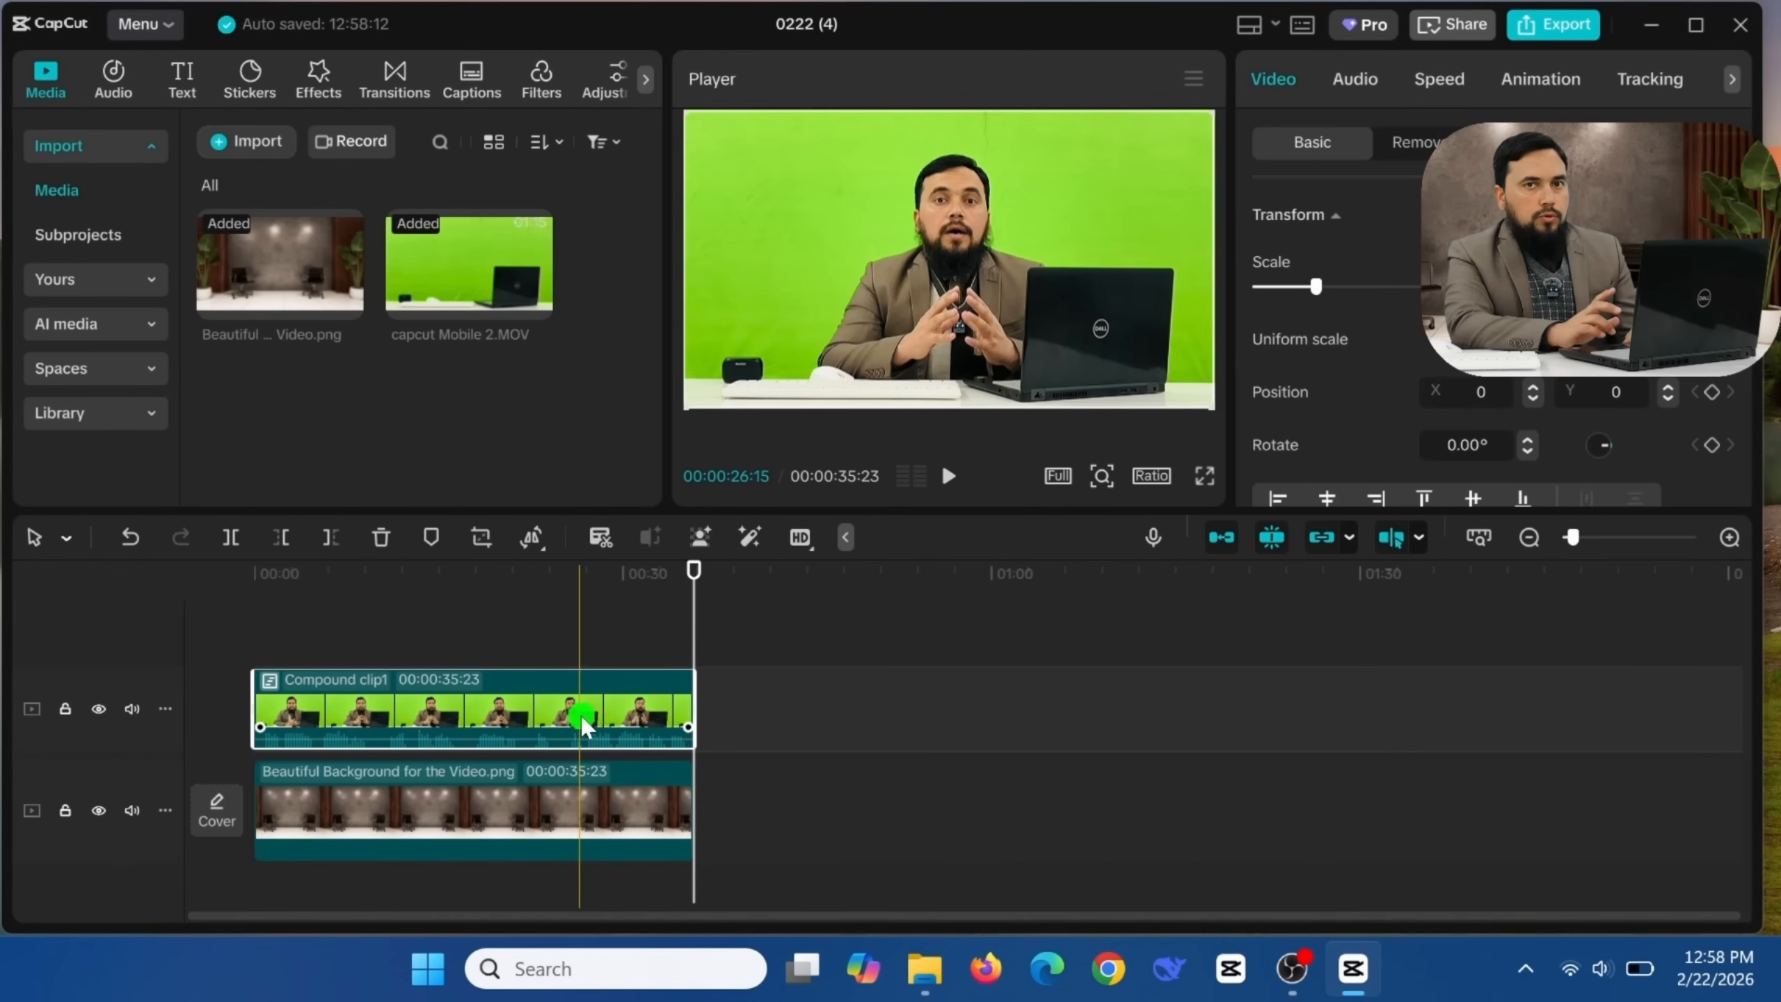
Step: Enable Chroma key on the green-screen compound clip and pick the green background in the preview as the key color
left_click(510, 811)
left_click(510, 708)
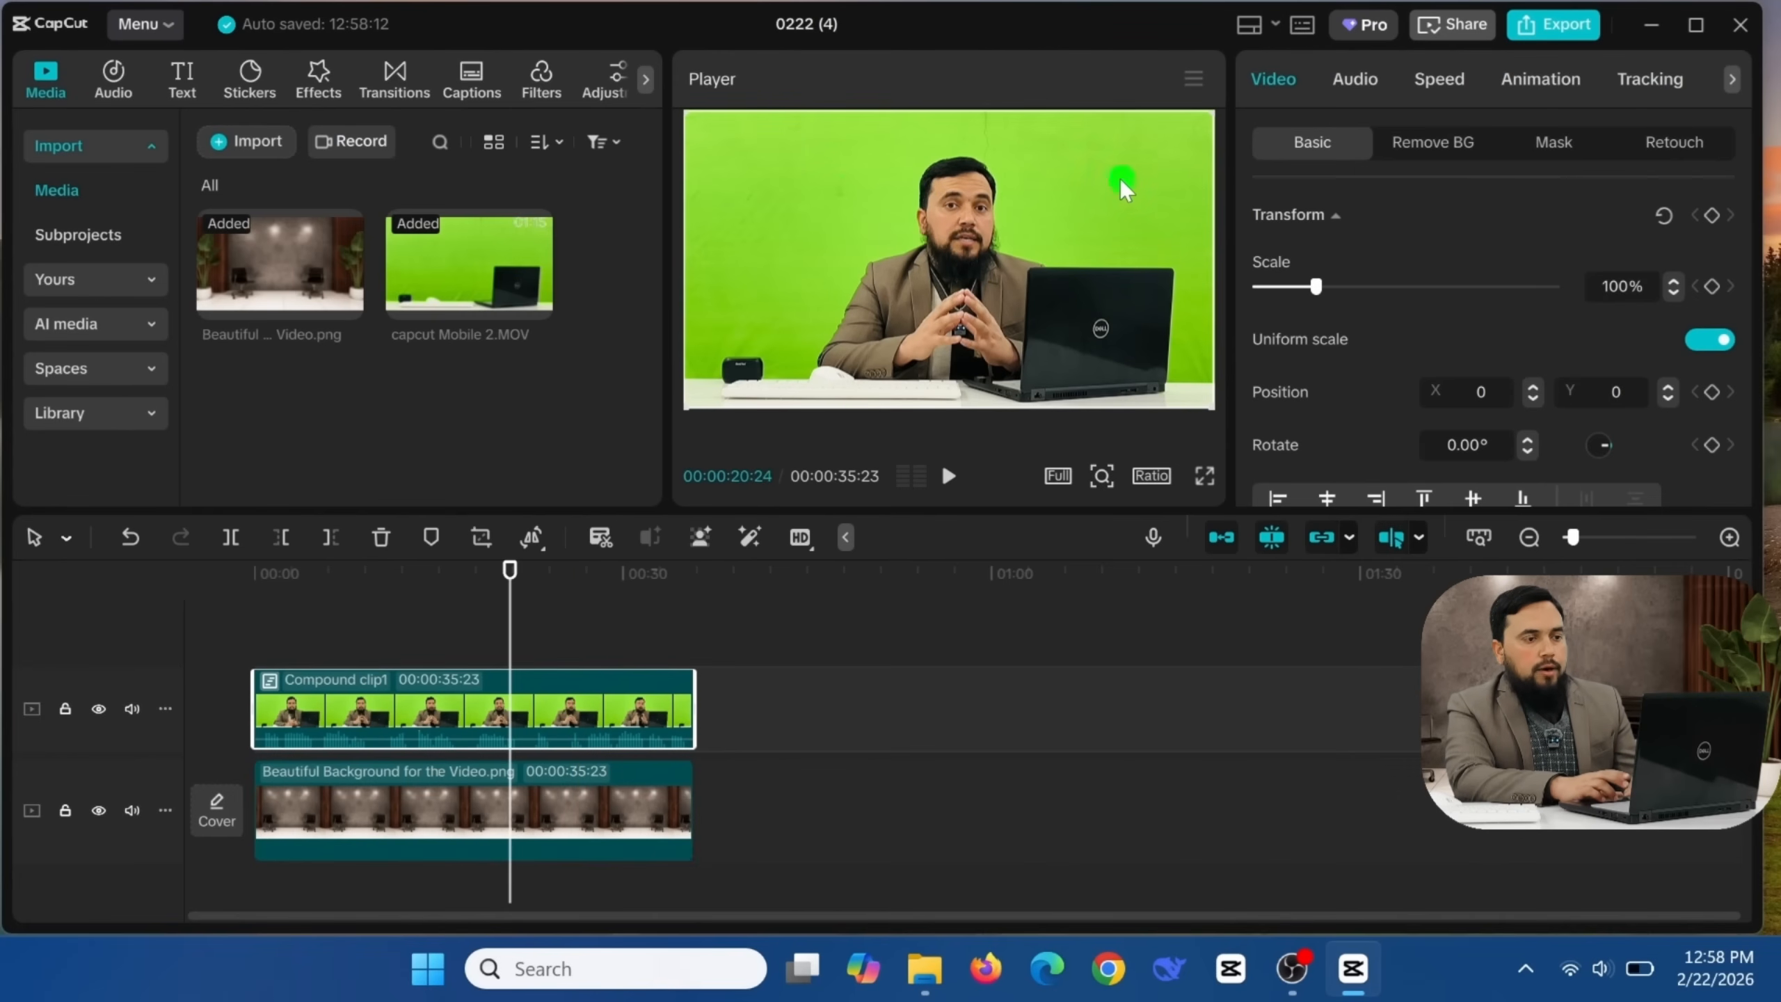
left_click(1440, 147)
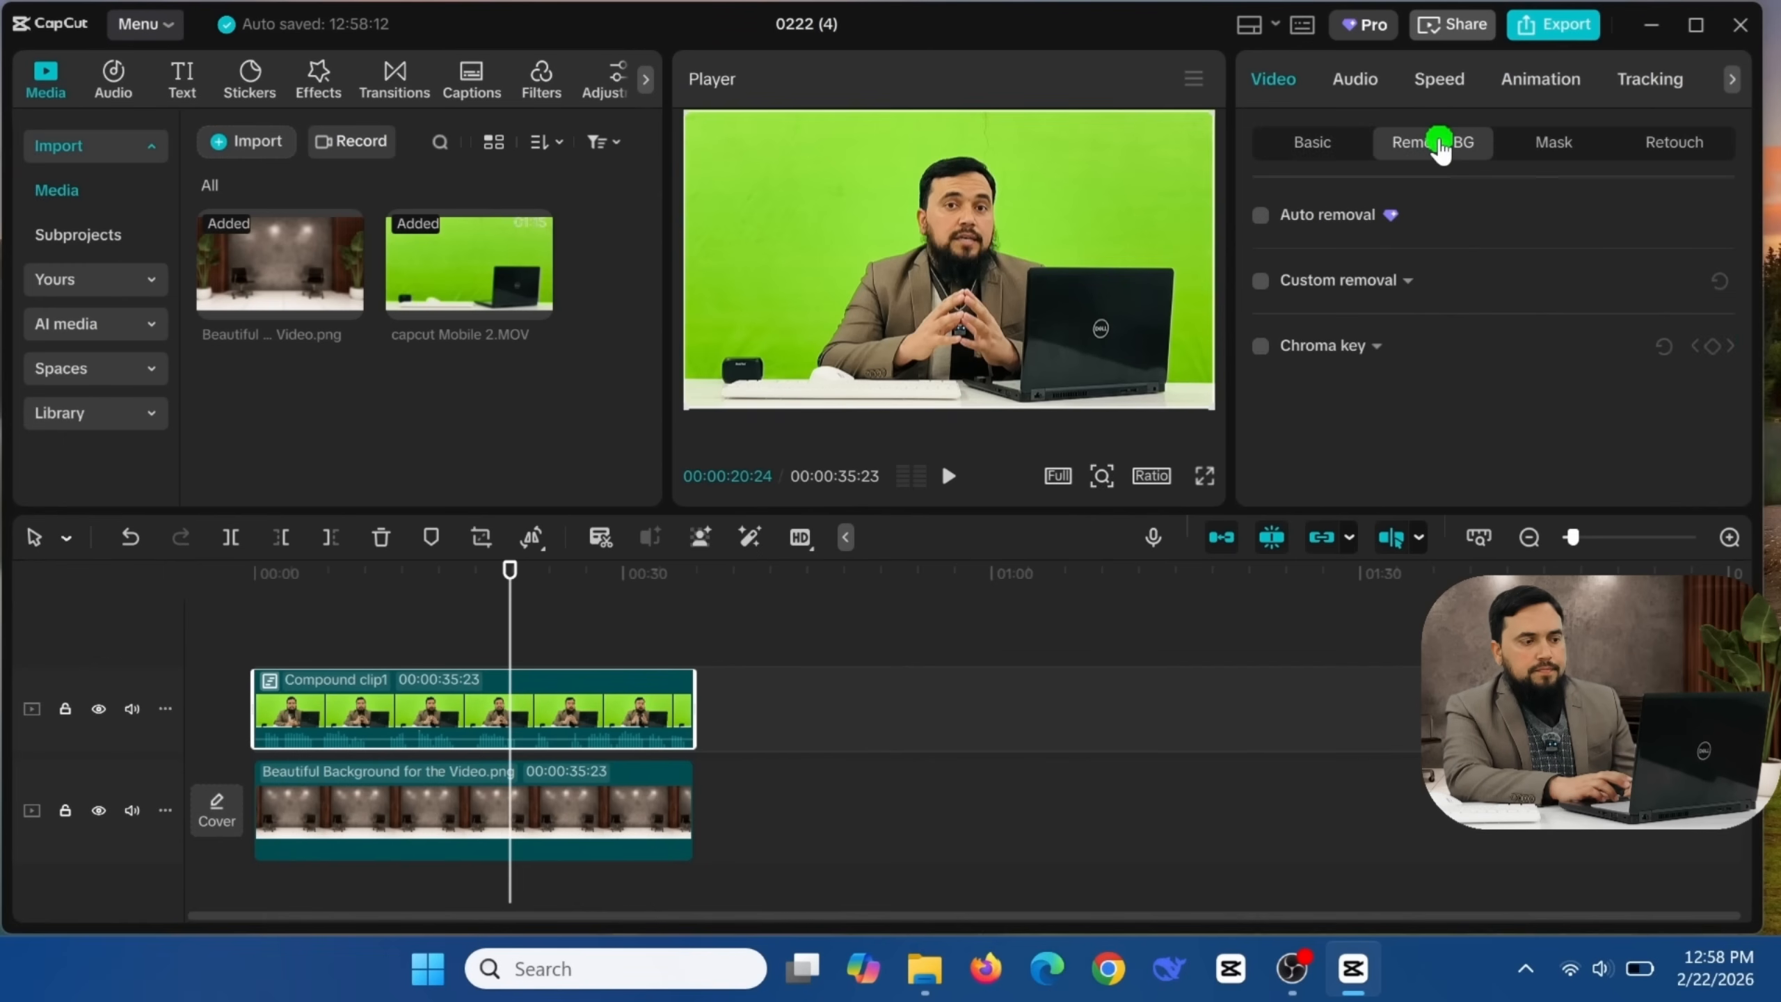
left_click(1262, 351)
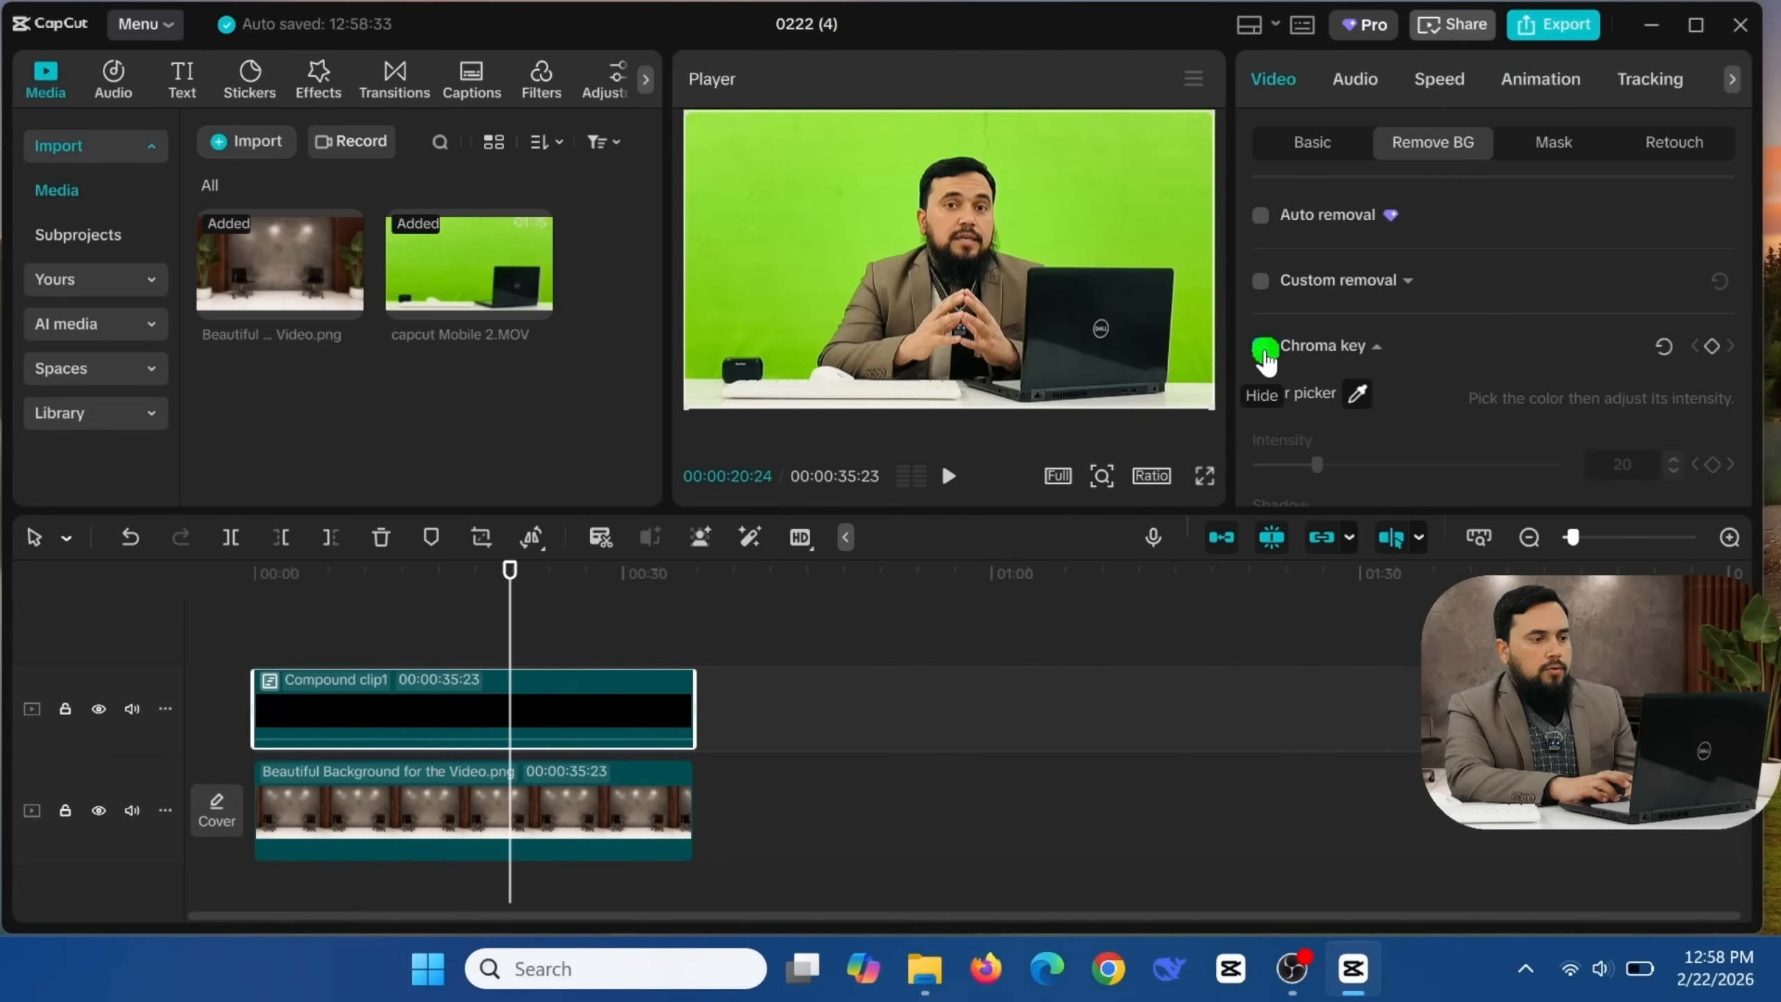
left_click(1396, 397)
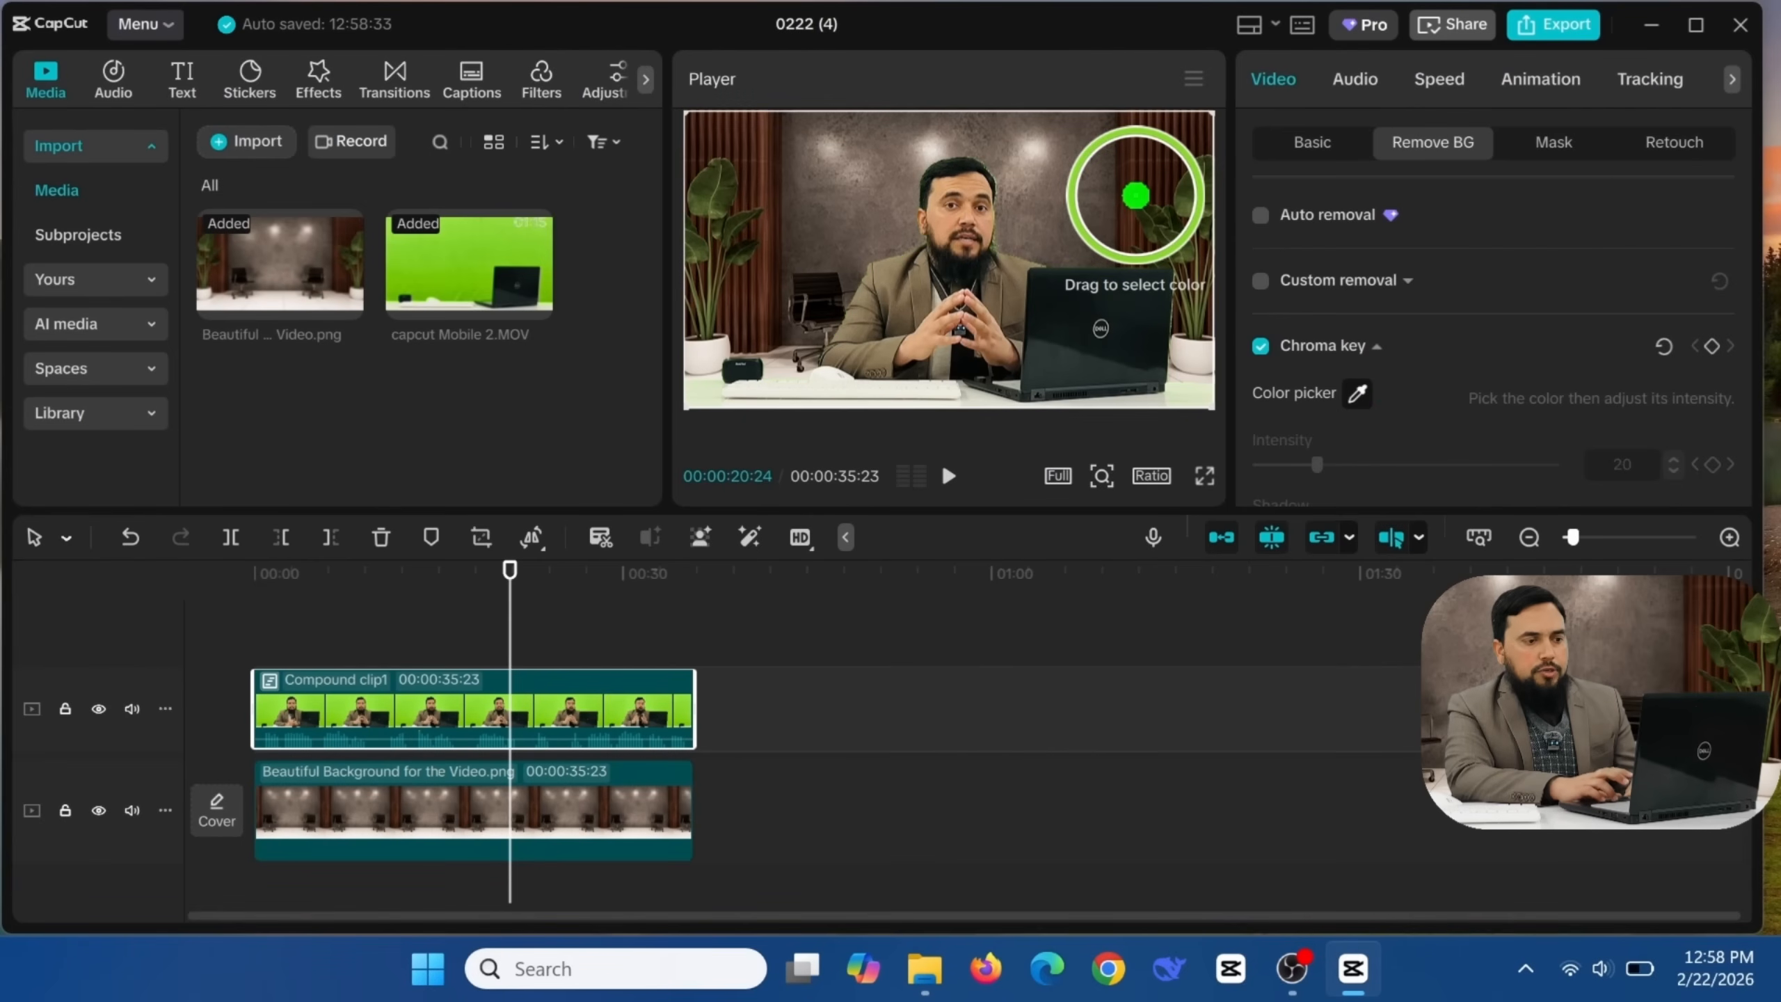
left_click(1136, 196)
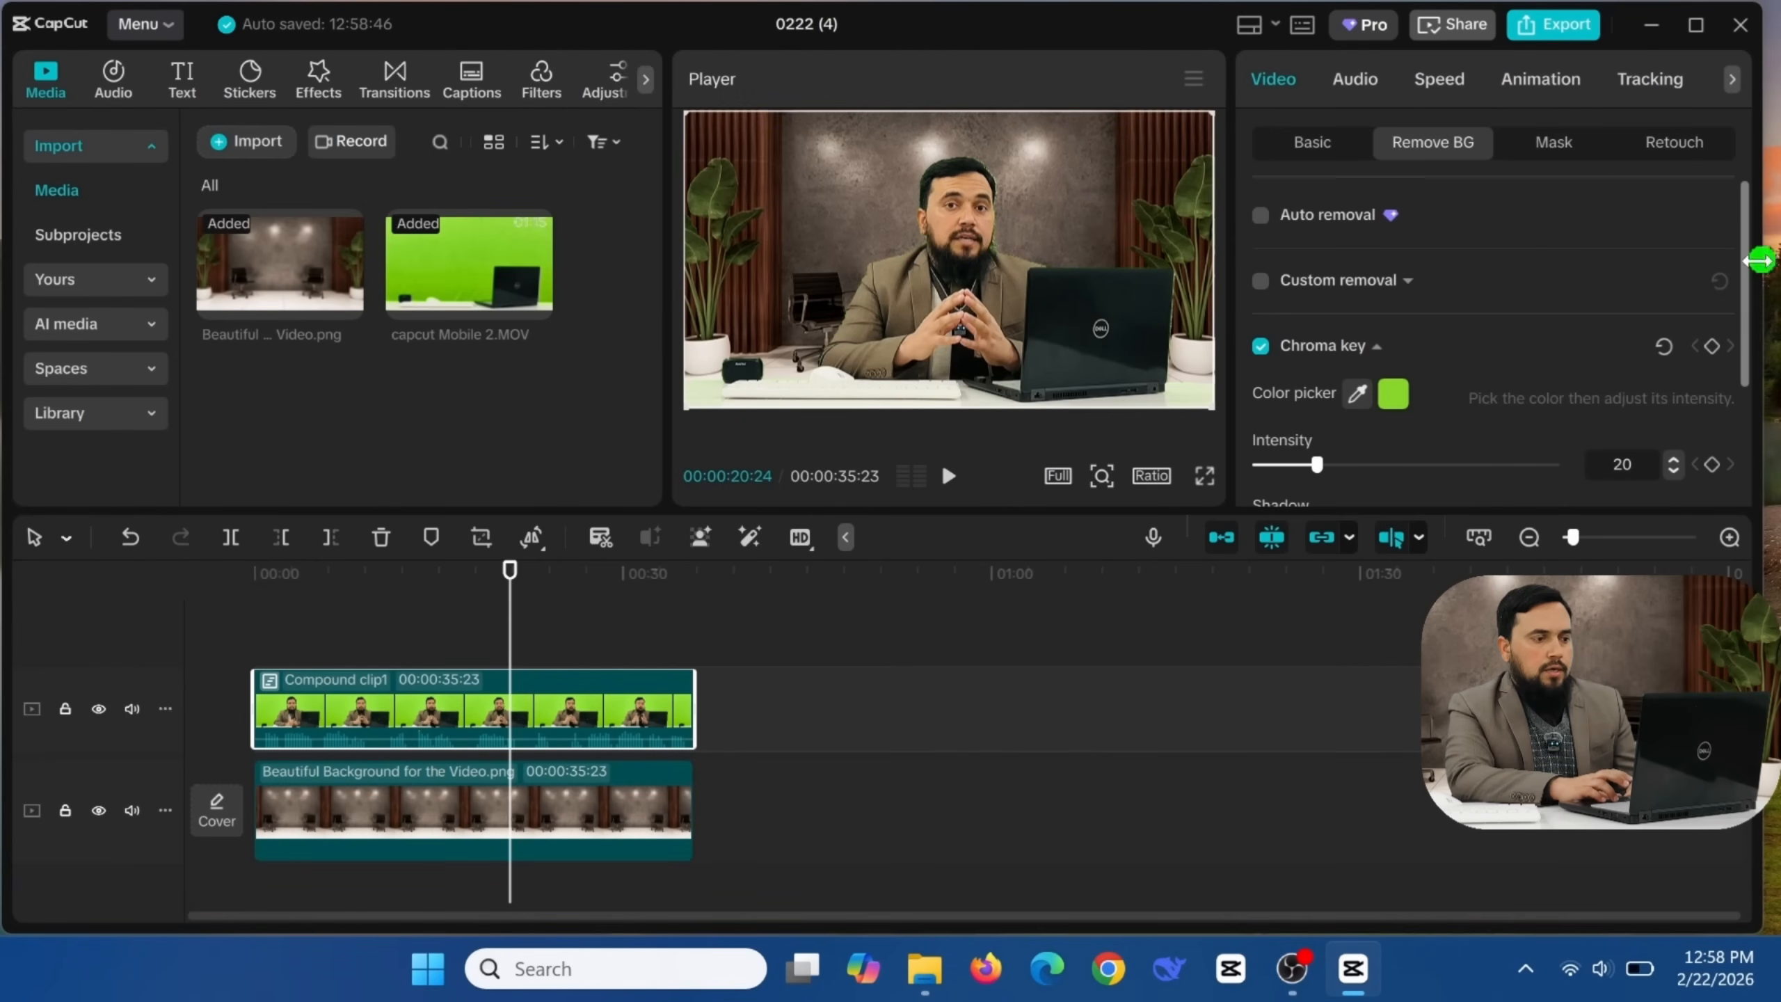
Step: Set the chroma key intensity to 45 and its feather edge to 30
left_click_drag(1746, 273, 1751, 372)
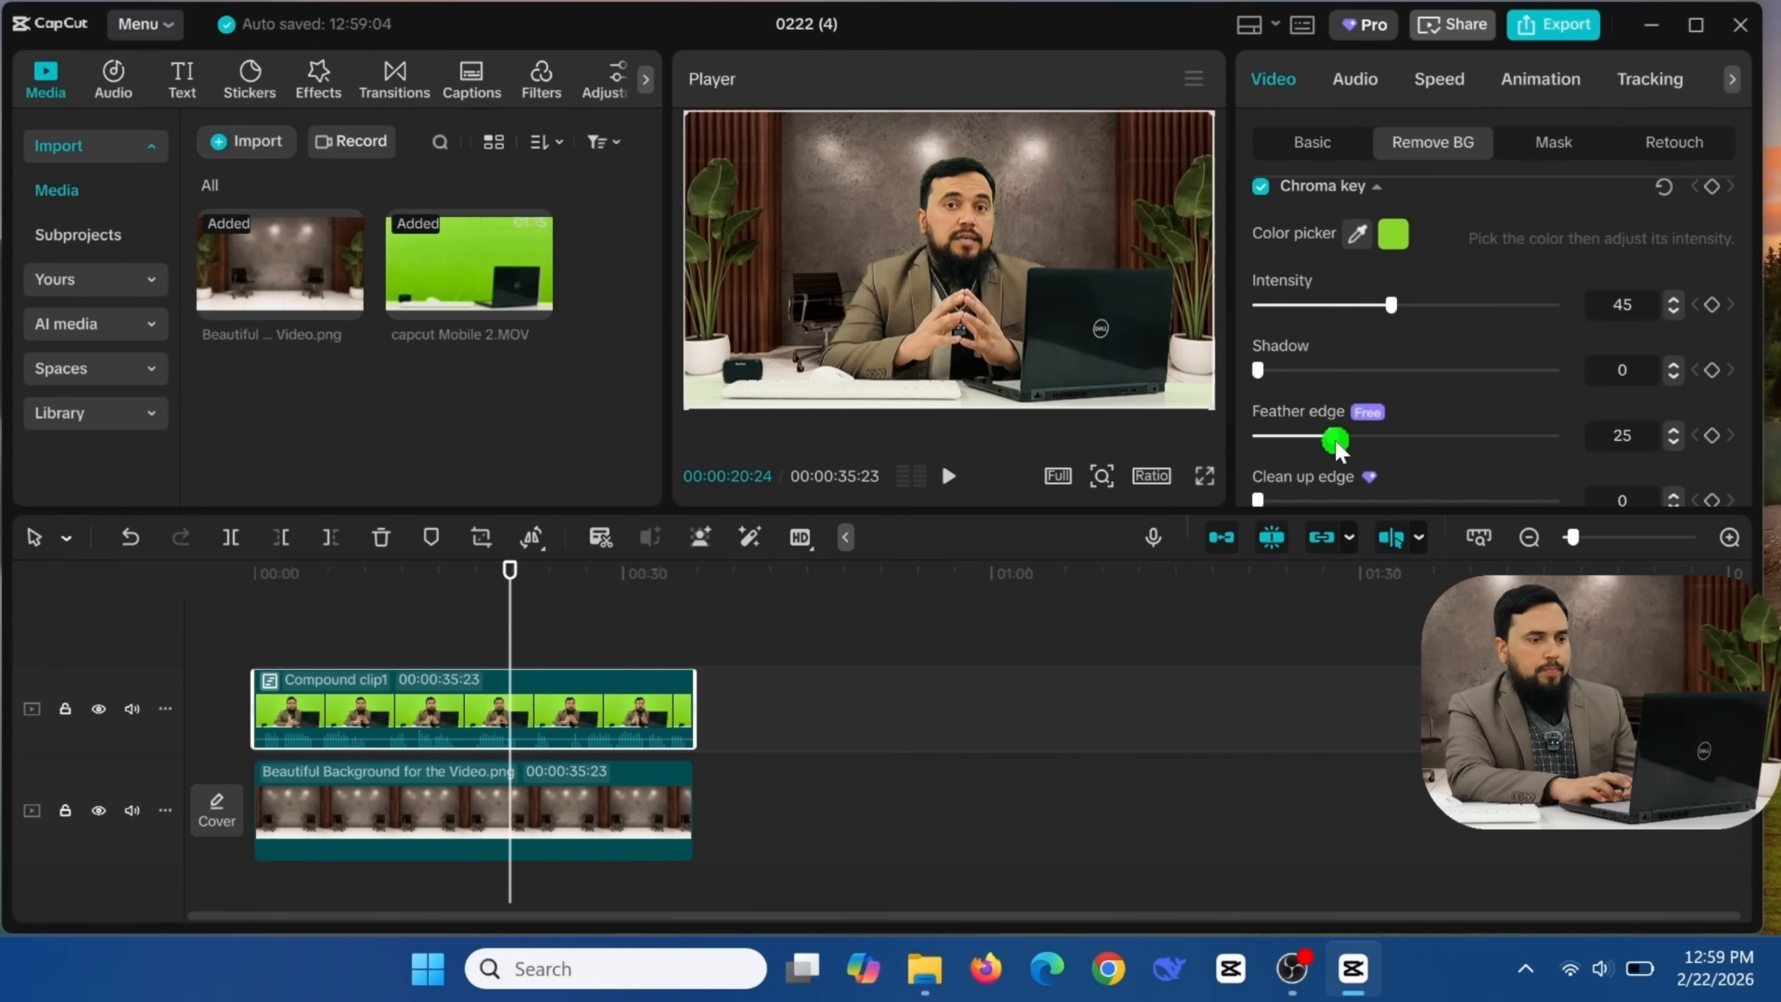
left_click_drag(1259, 371, 1239, 359)
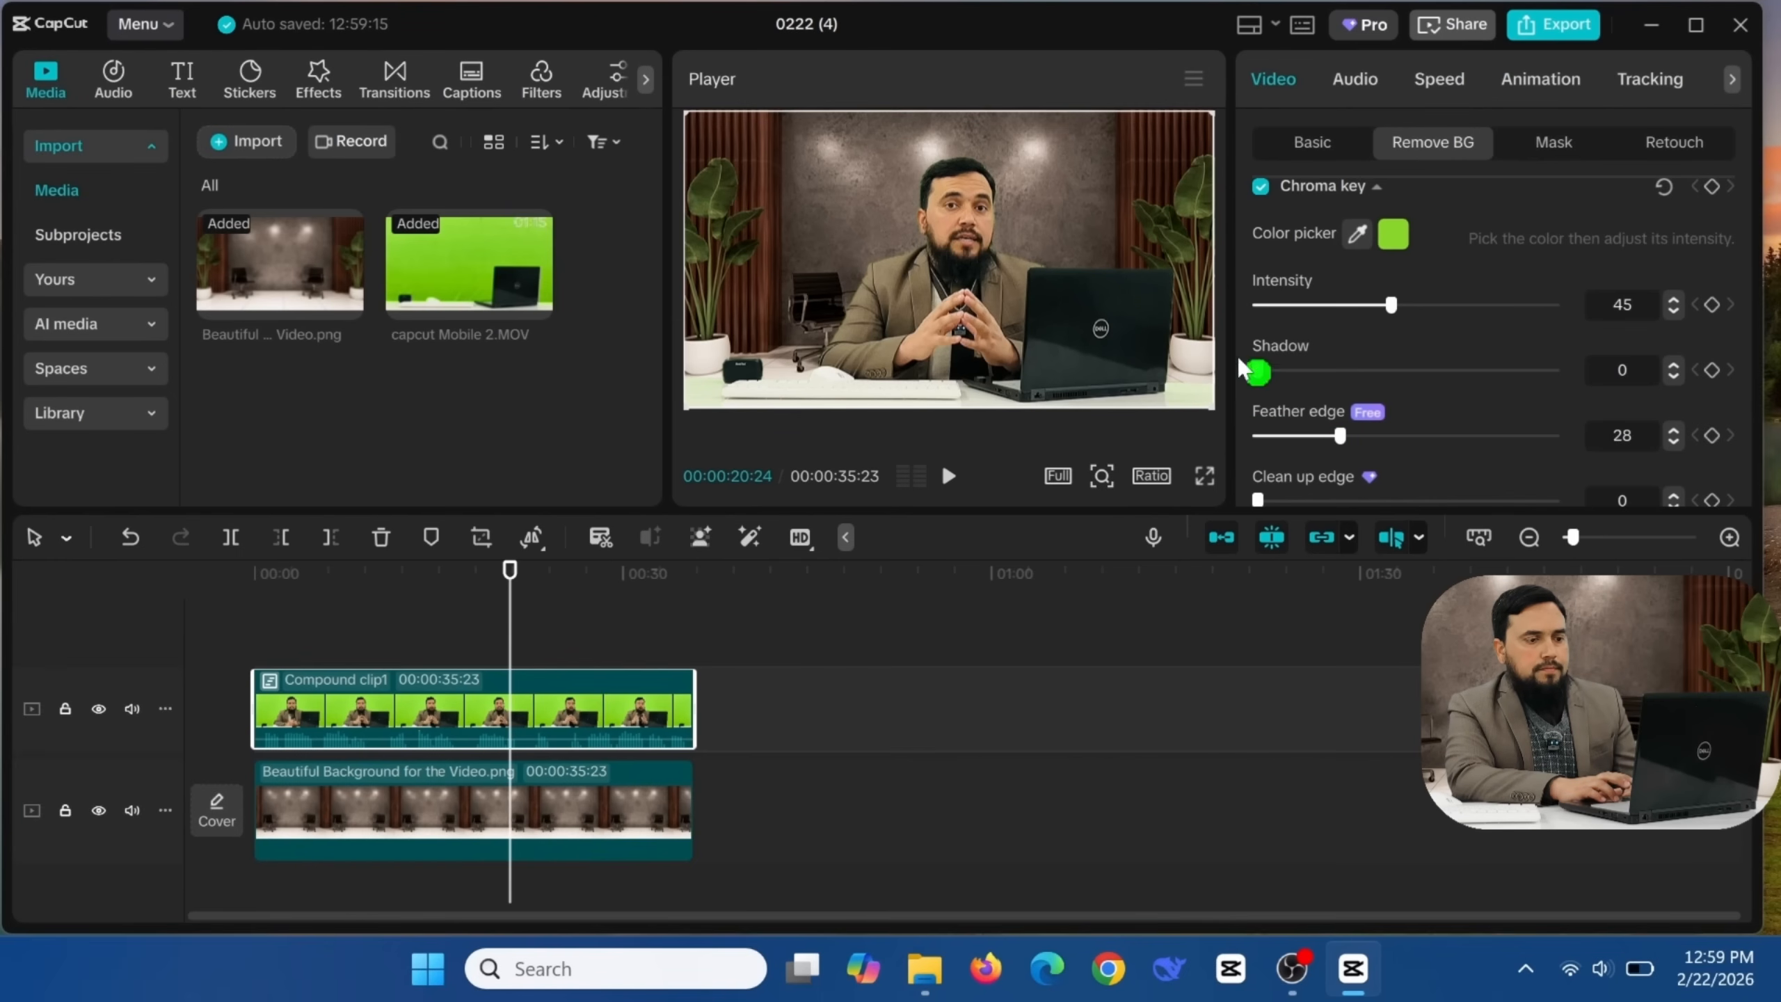
left_click_drag(1340, 435, 1386, 442)
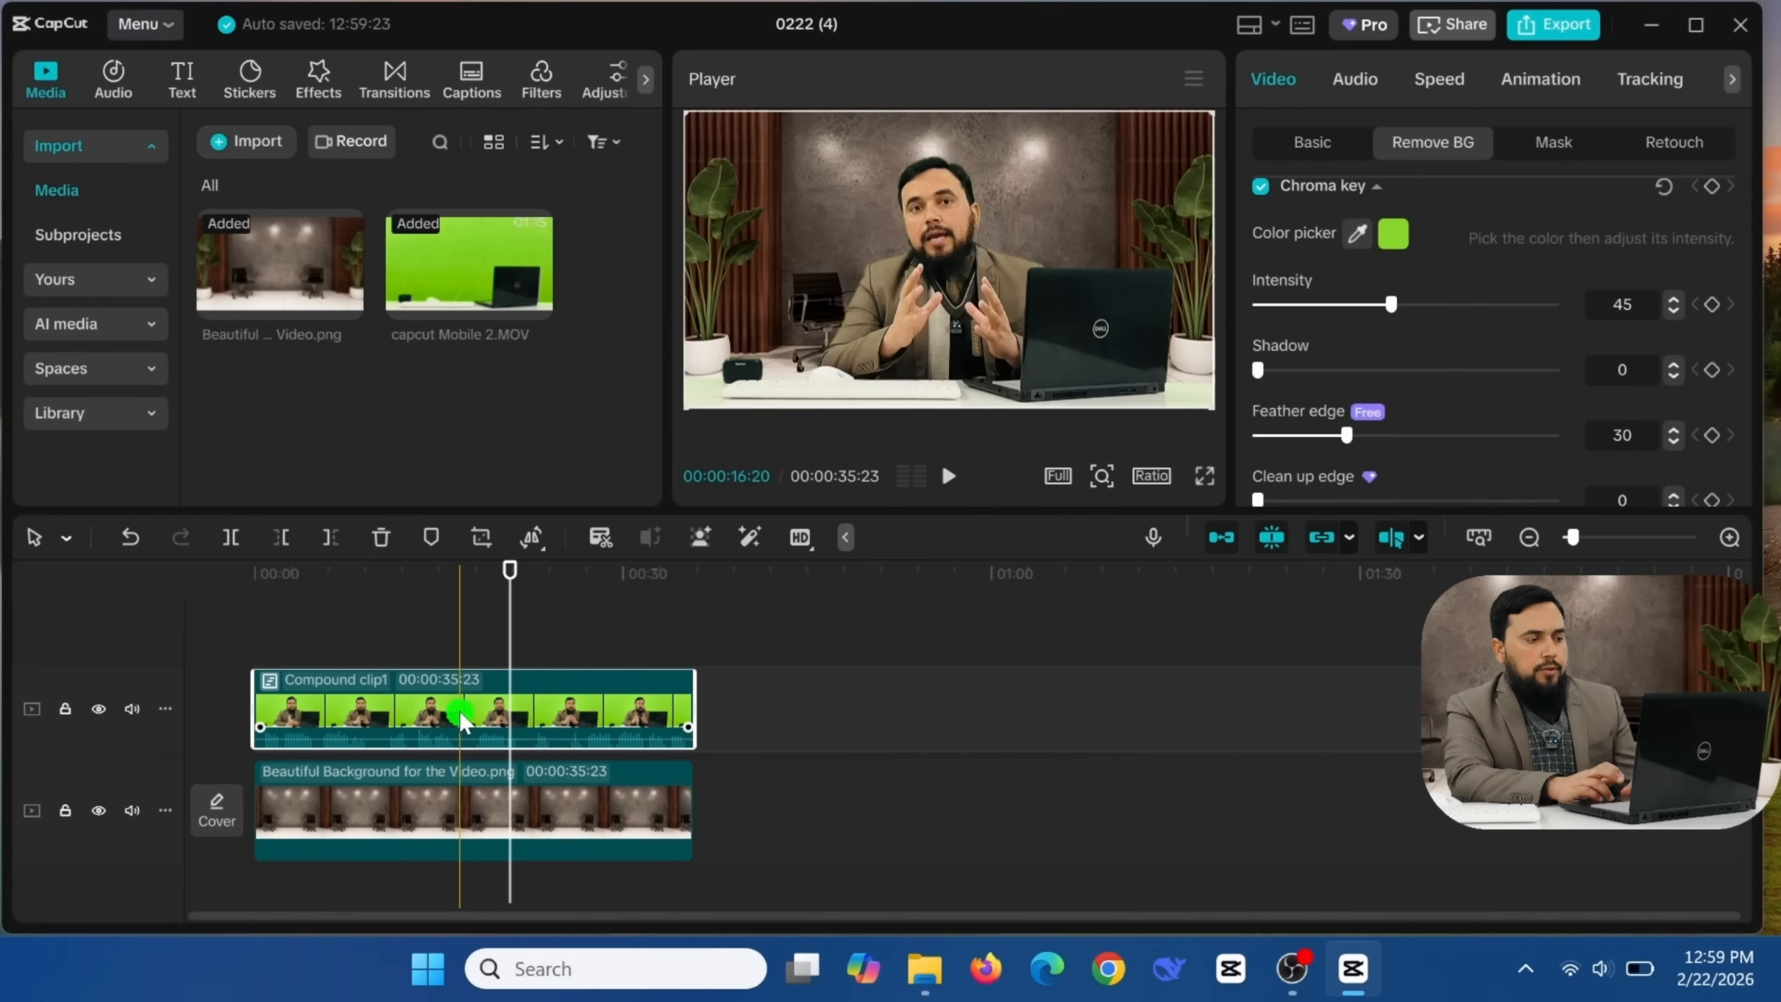
Step: Combine the keyed clip and the background image clip into one compound clip
key("ctrl+a")
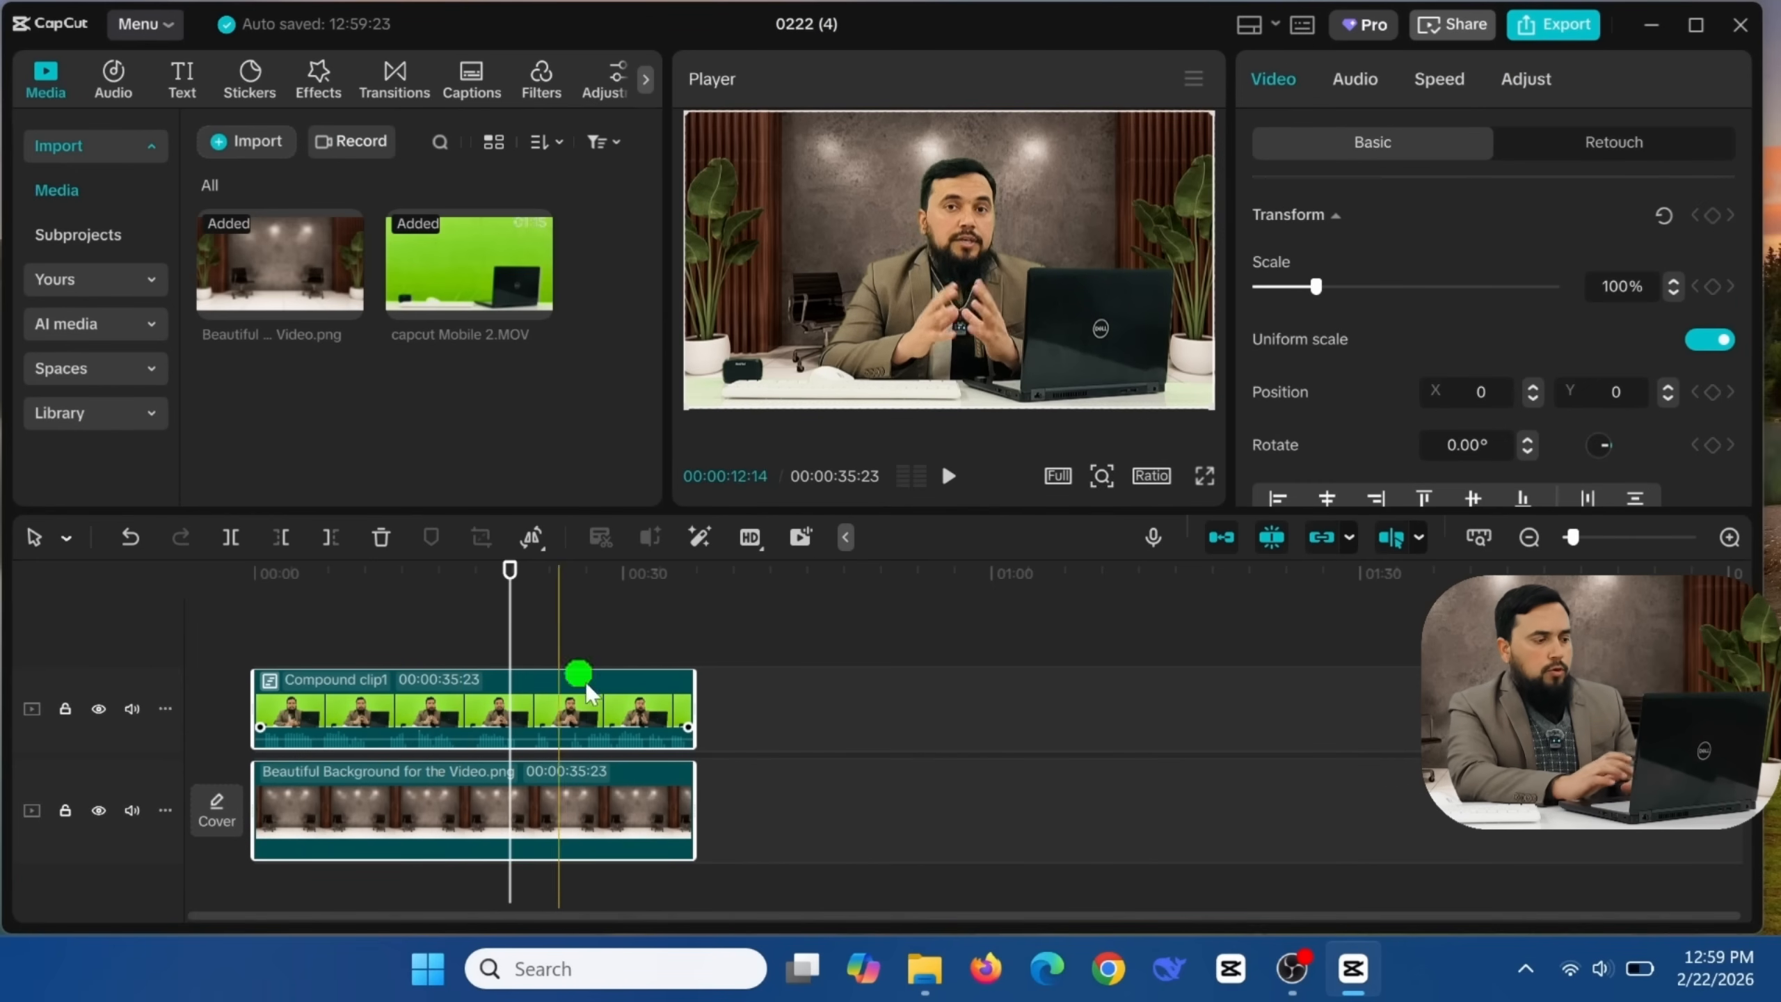
right_click(573, 725)
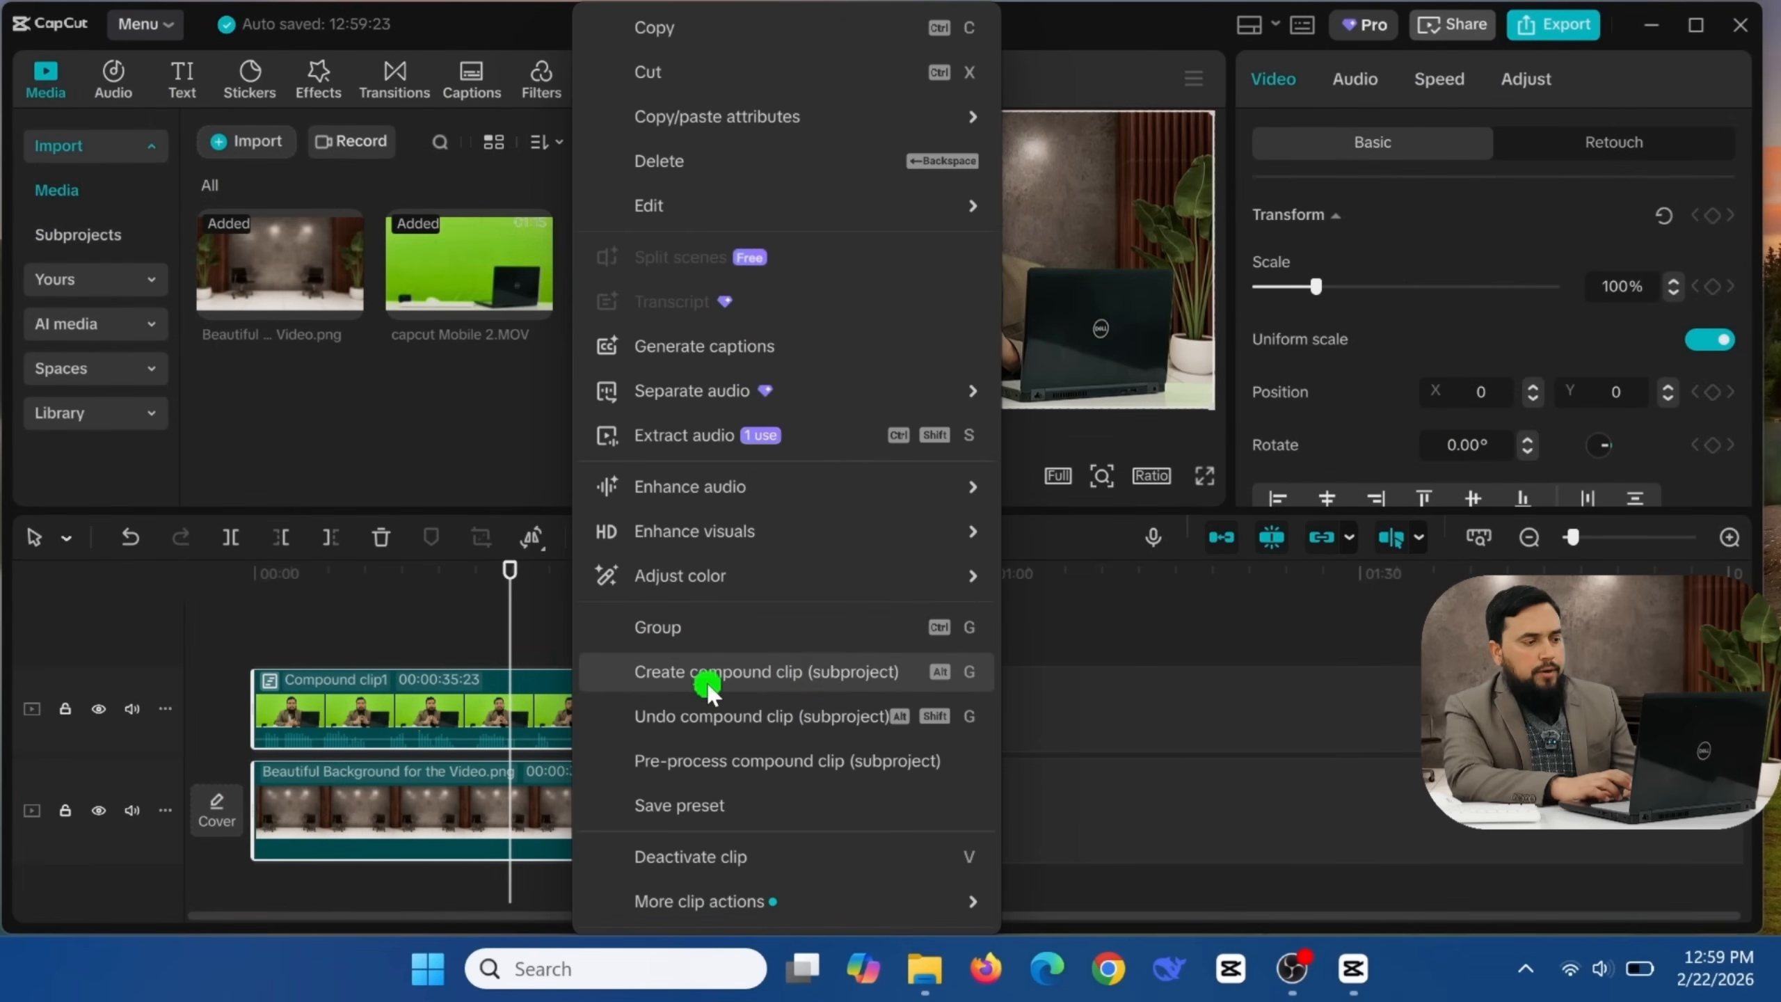
left_click(812, 684)
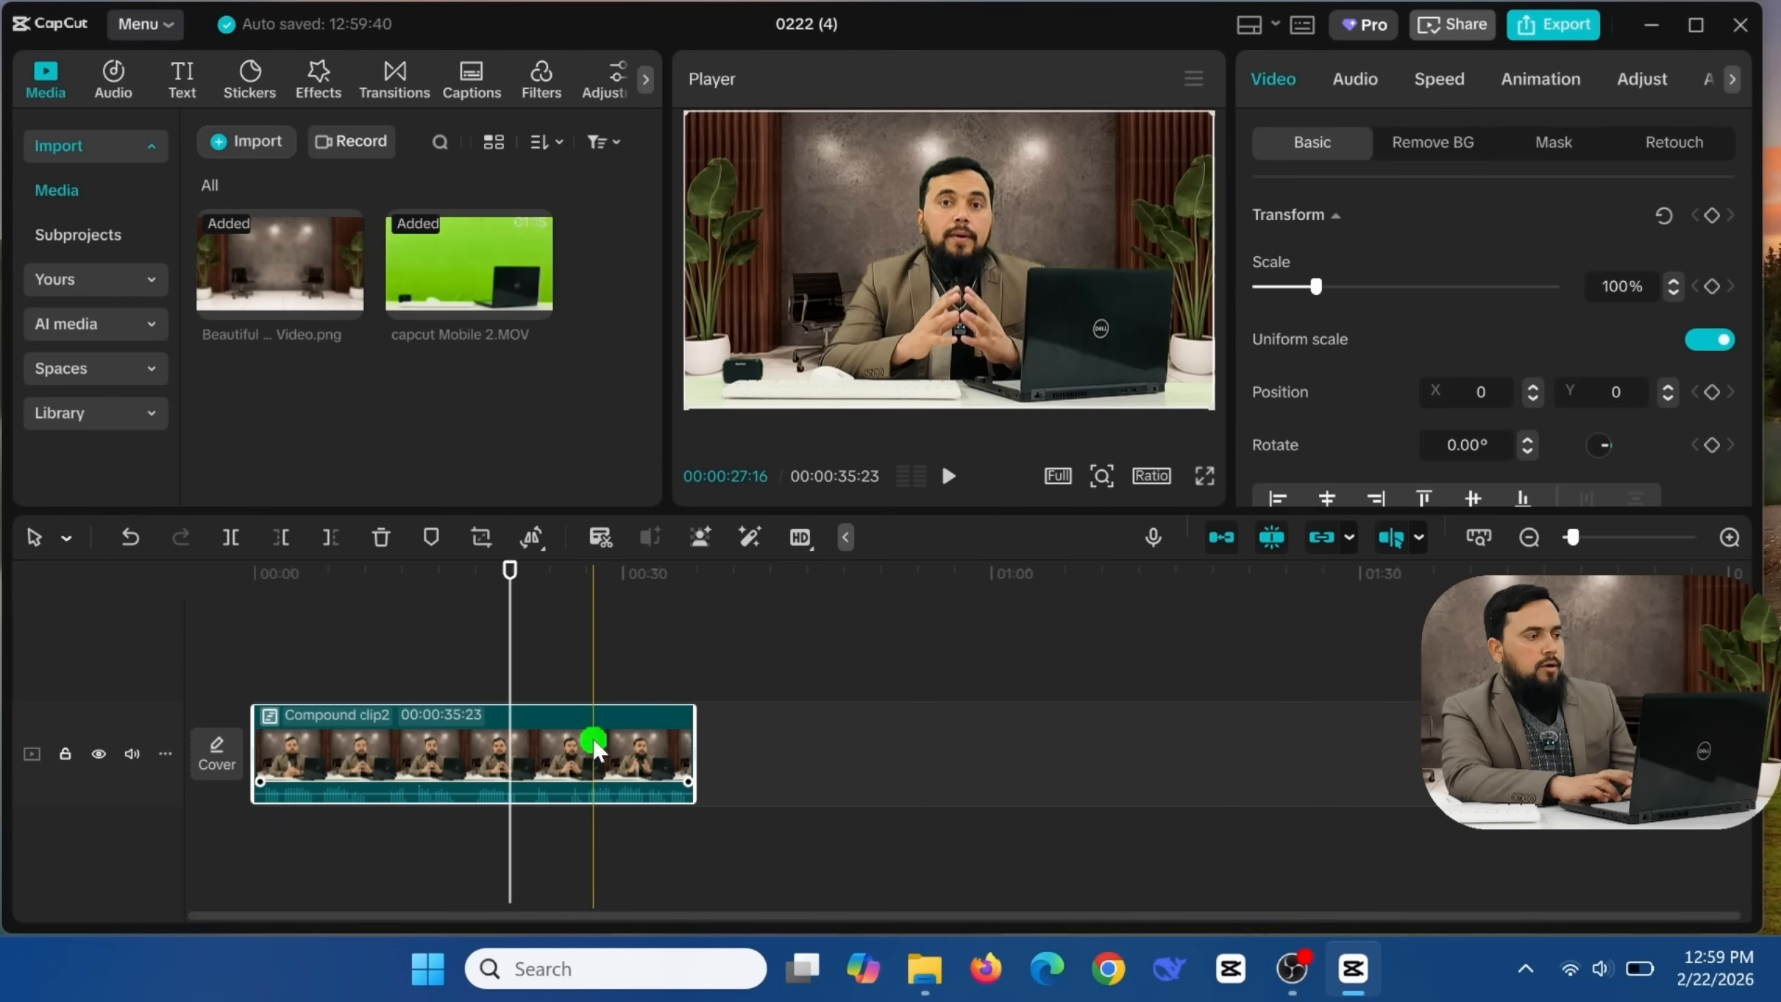
Step: Import the video file chroma key with BG.mp4 into the project media
left_click(258, 146)
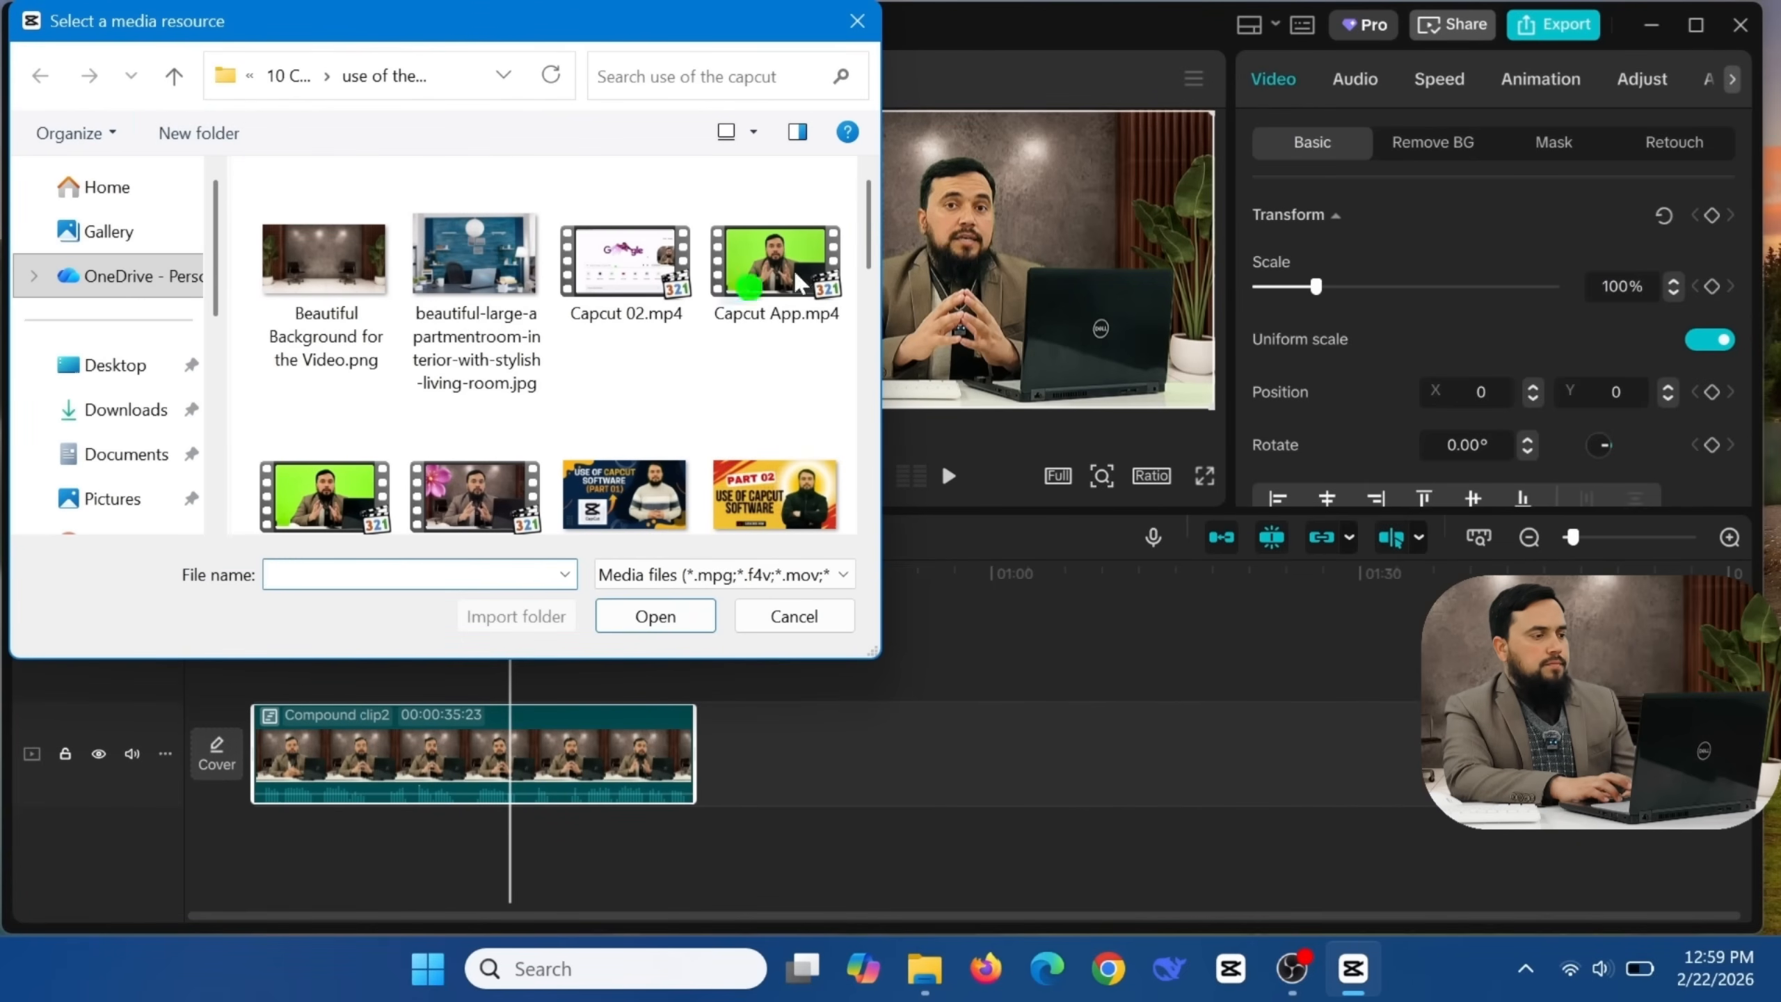
left_click_drag(868, 226, 904, 411)
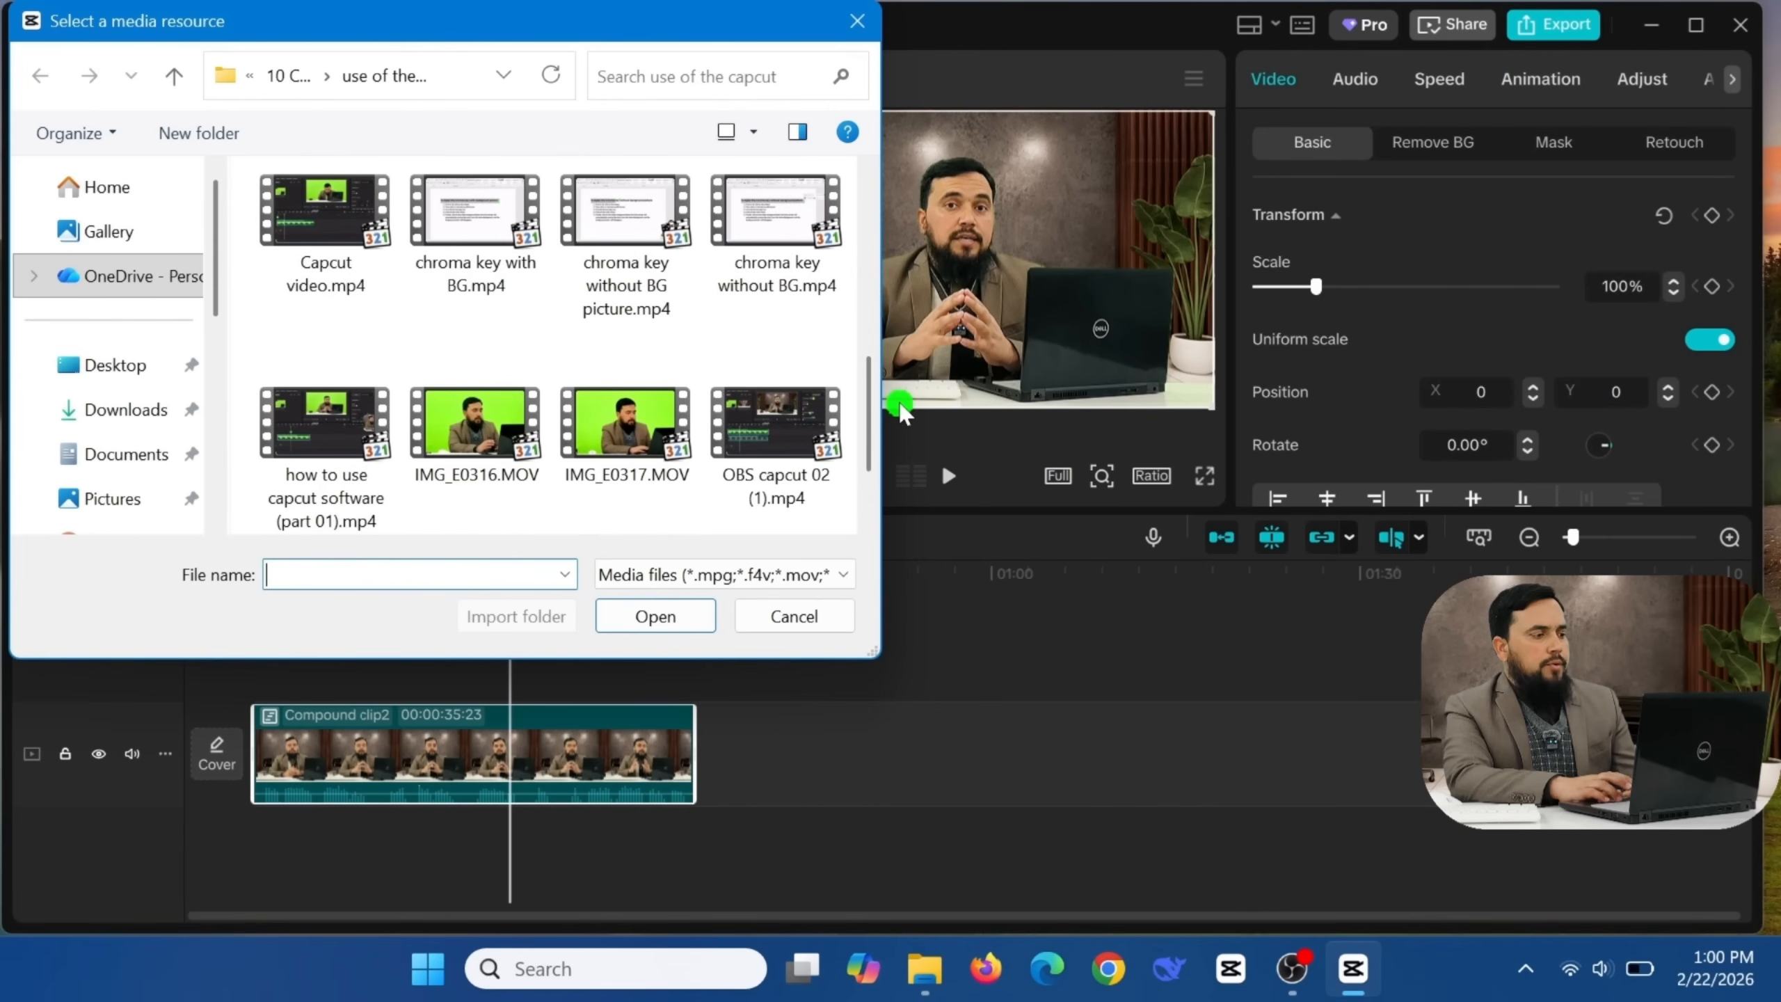
left_click(502, 224)
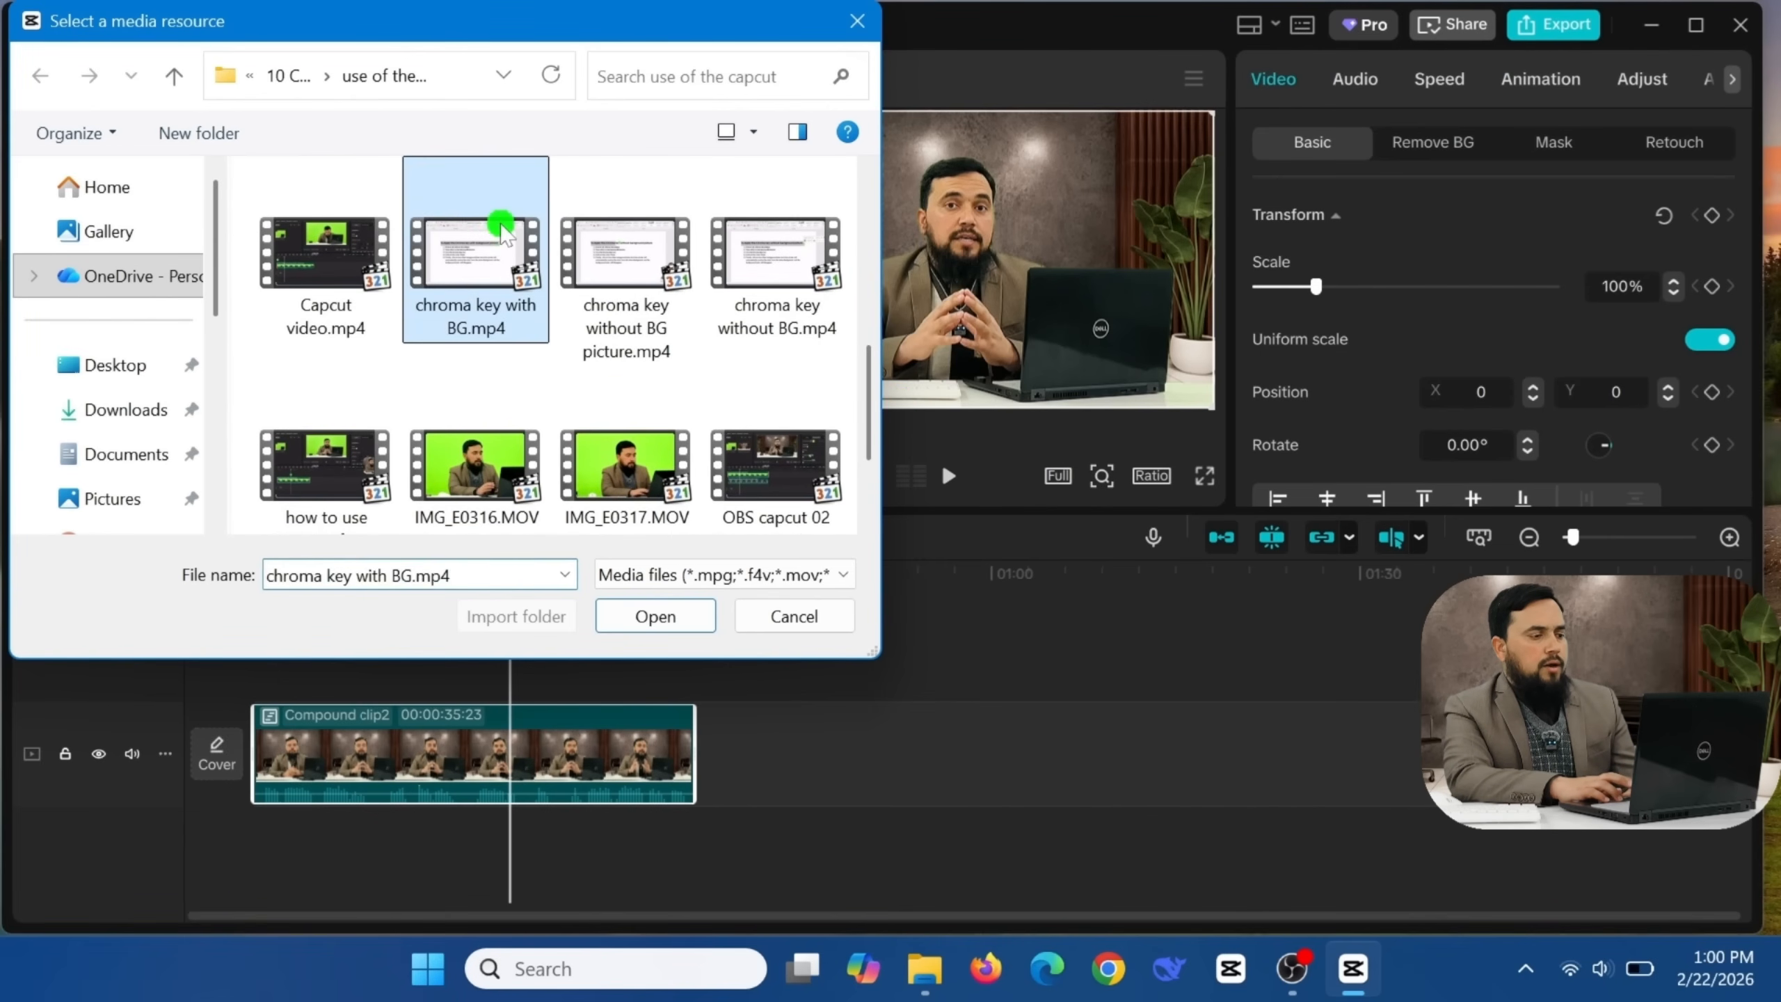
left_click(656, 617)
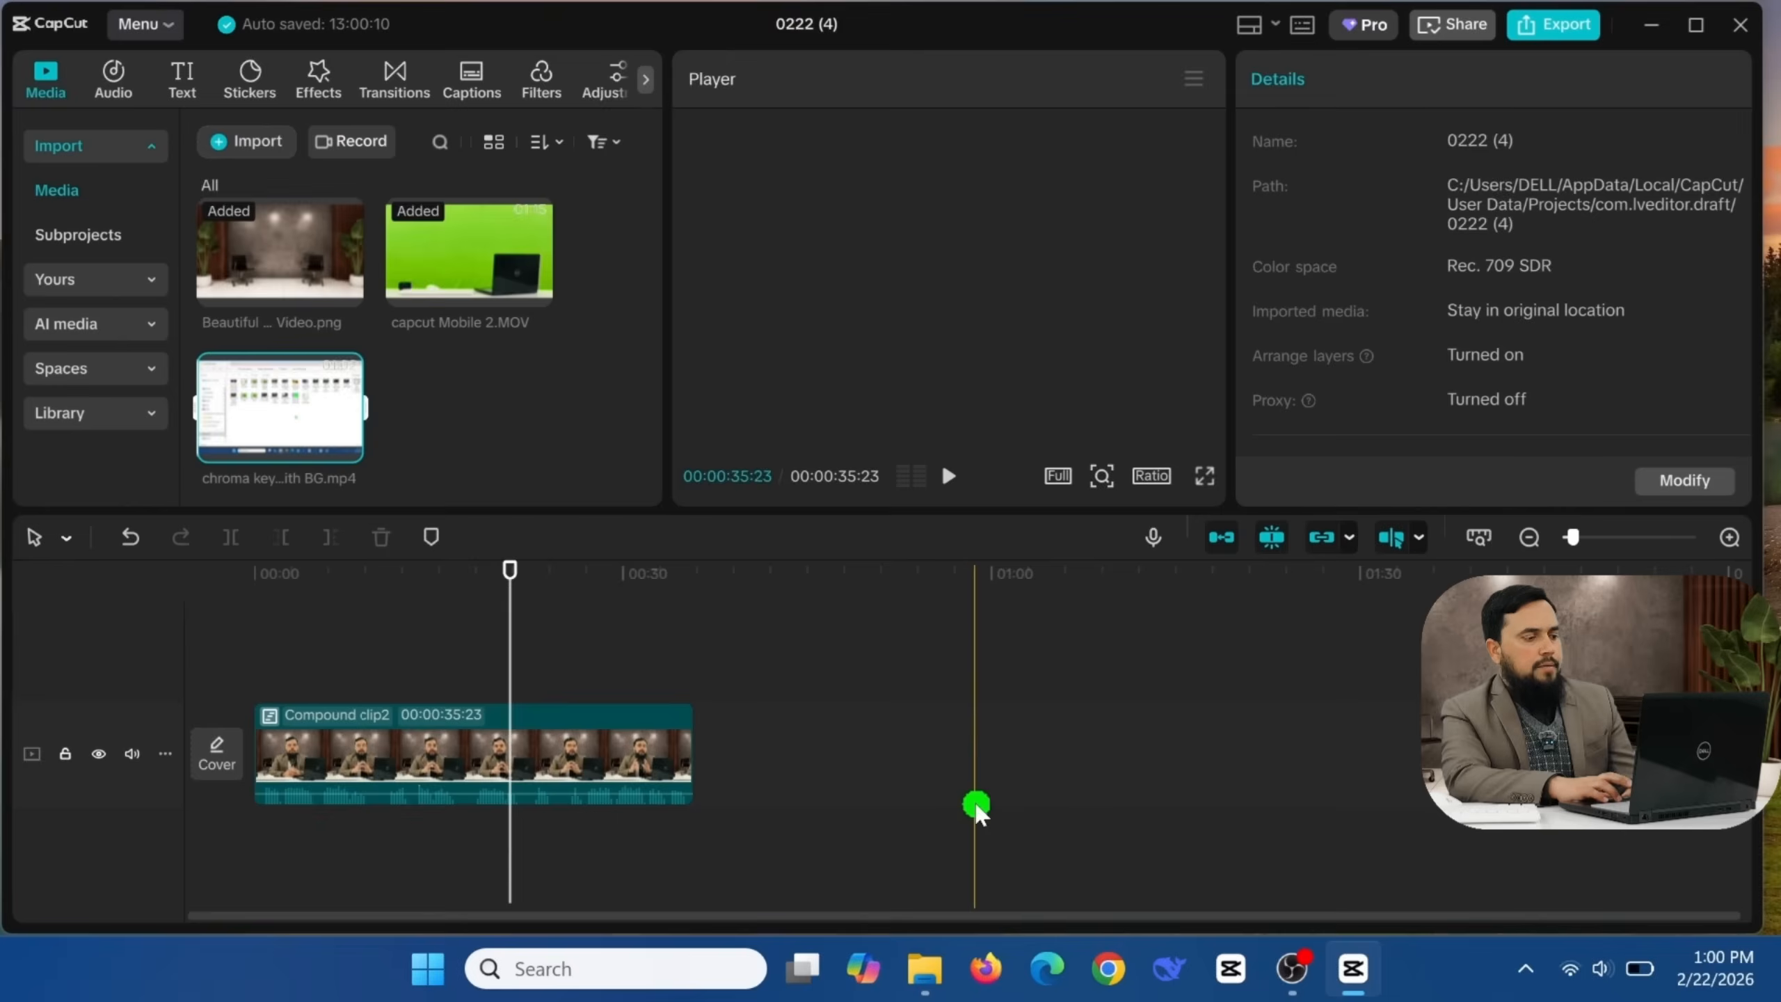
Step: Add chroma key with BG.mp4 to the timeline and place the compound clip on the track above it, both starting at 00:00
left_click(543, 761)
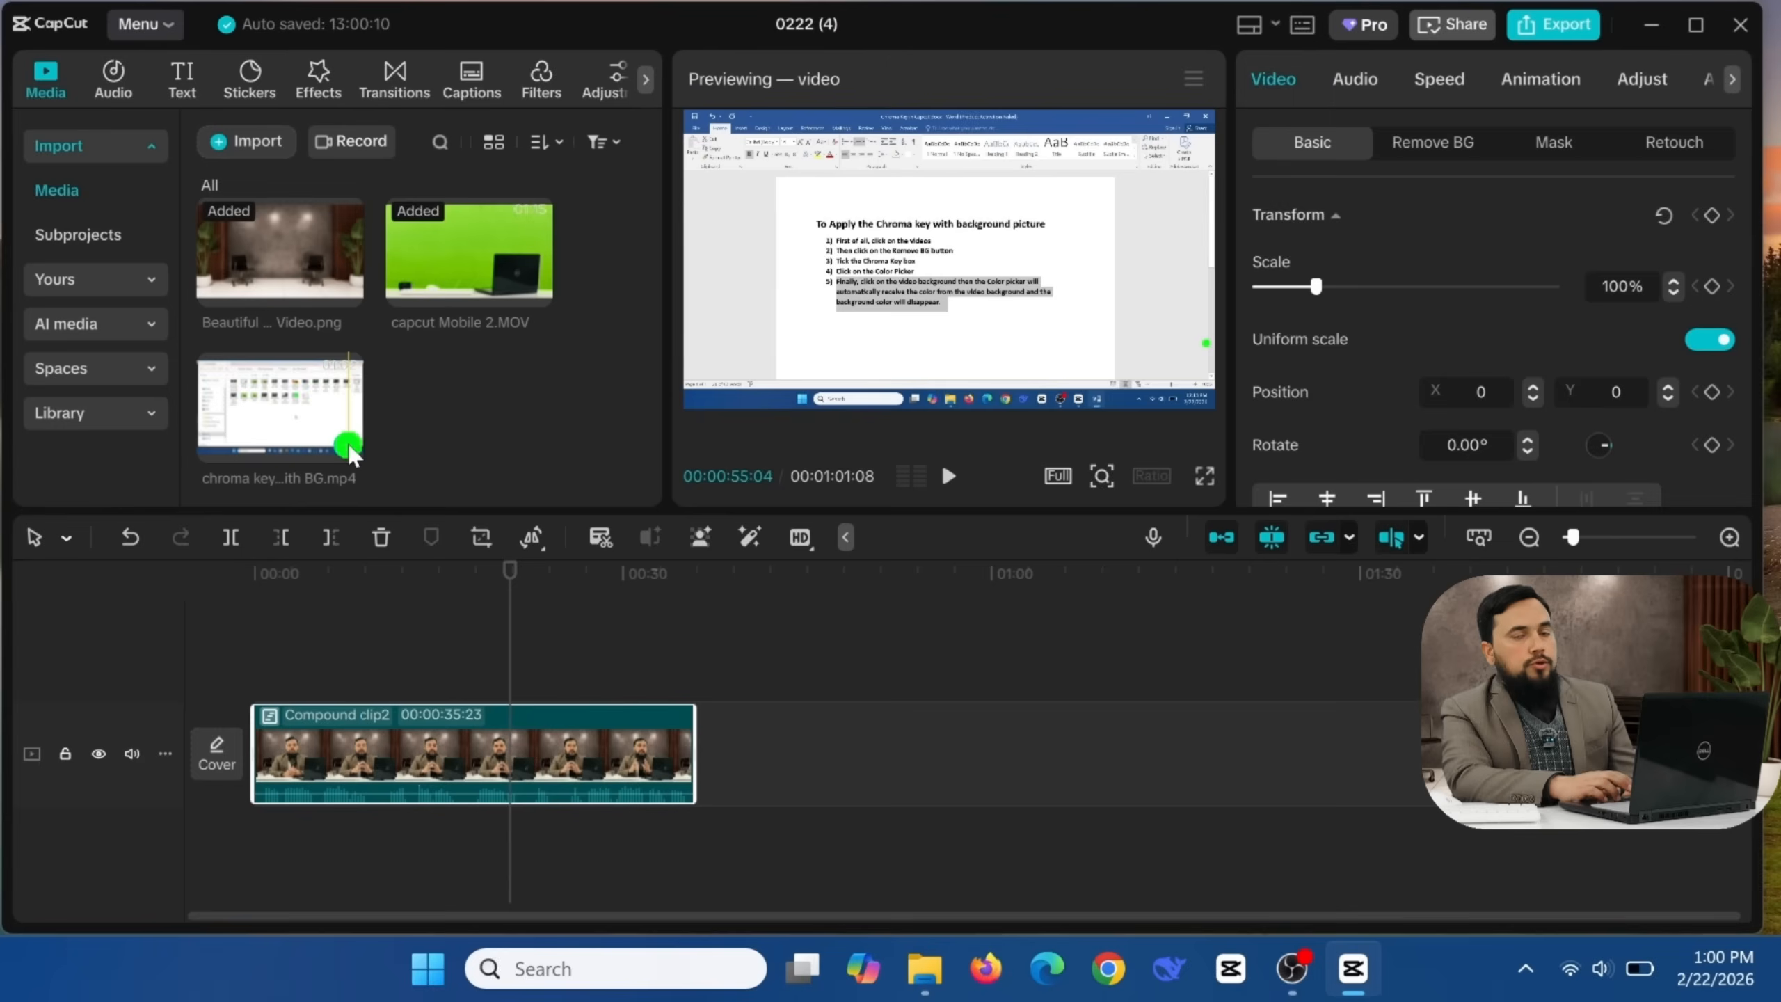
left_click(348, 447)
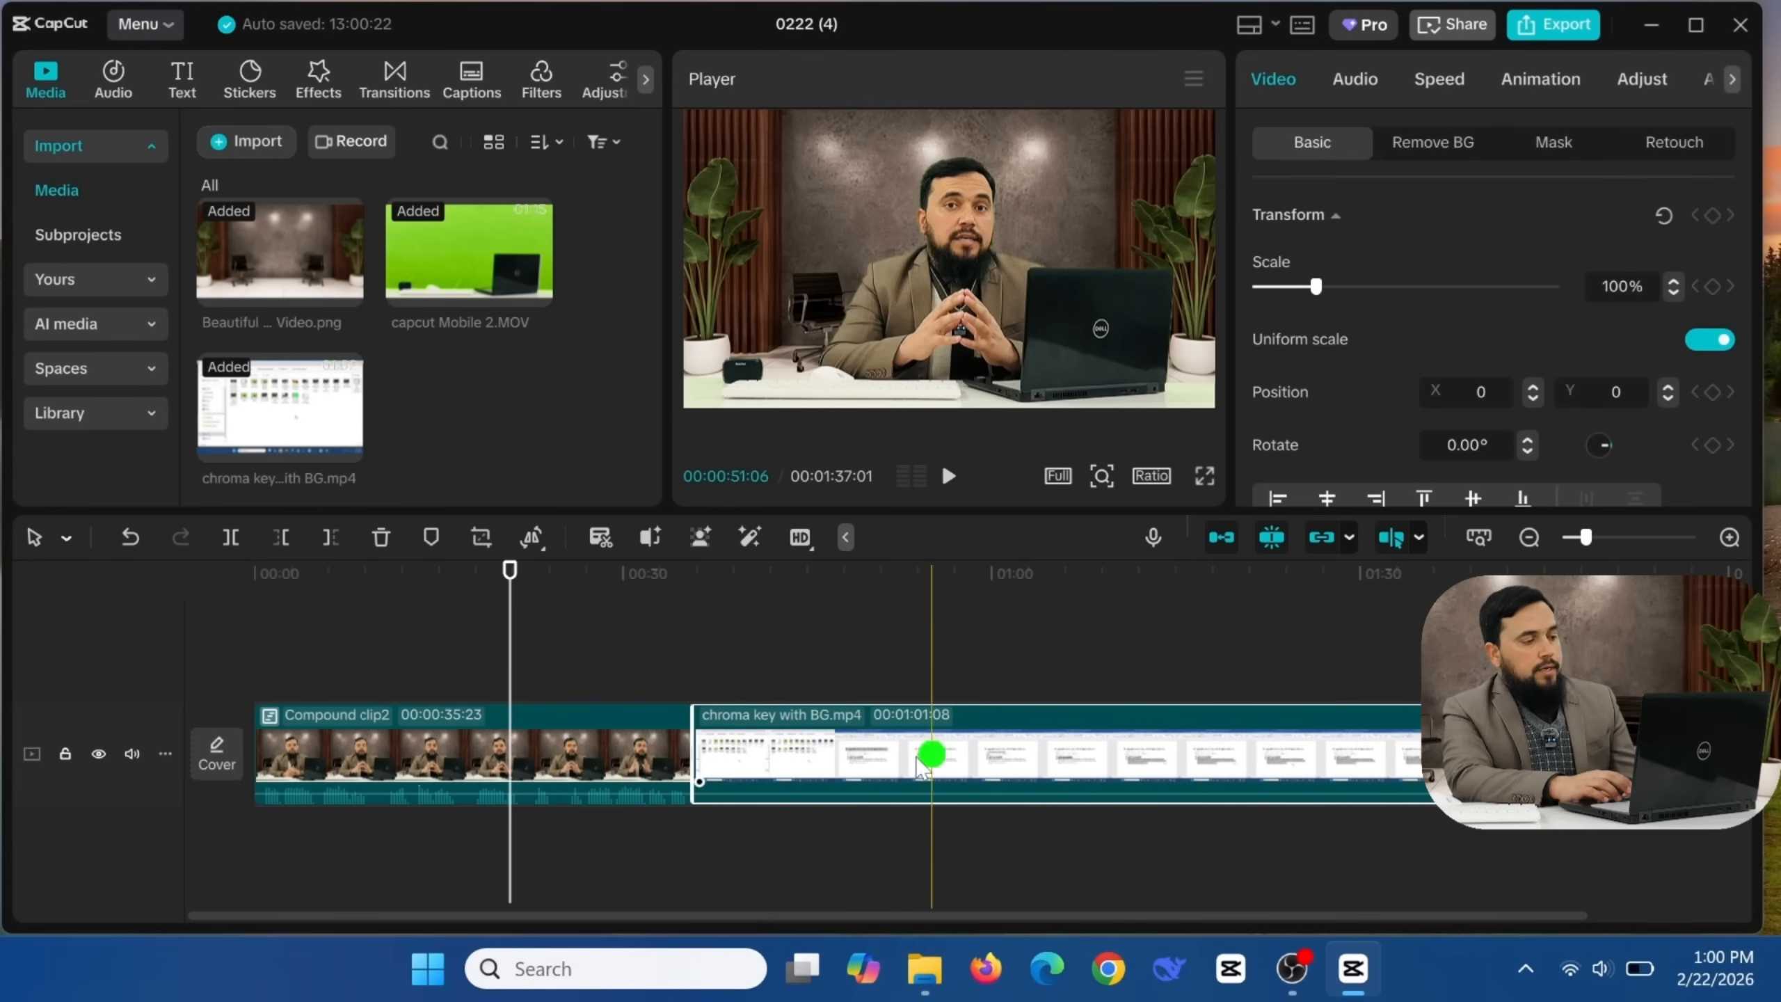
left_click_drag(579, 754, 477, 716)
left_click(445, 813)
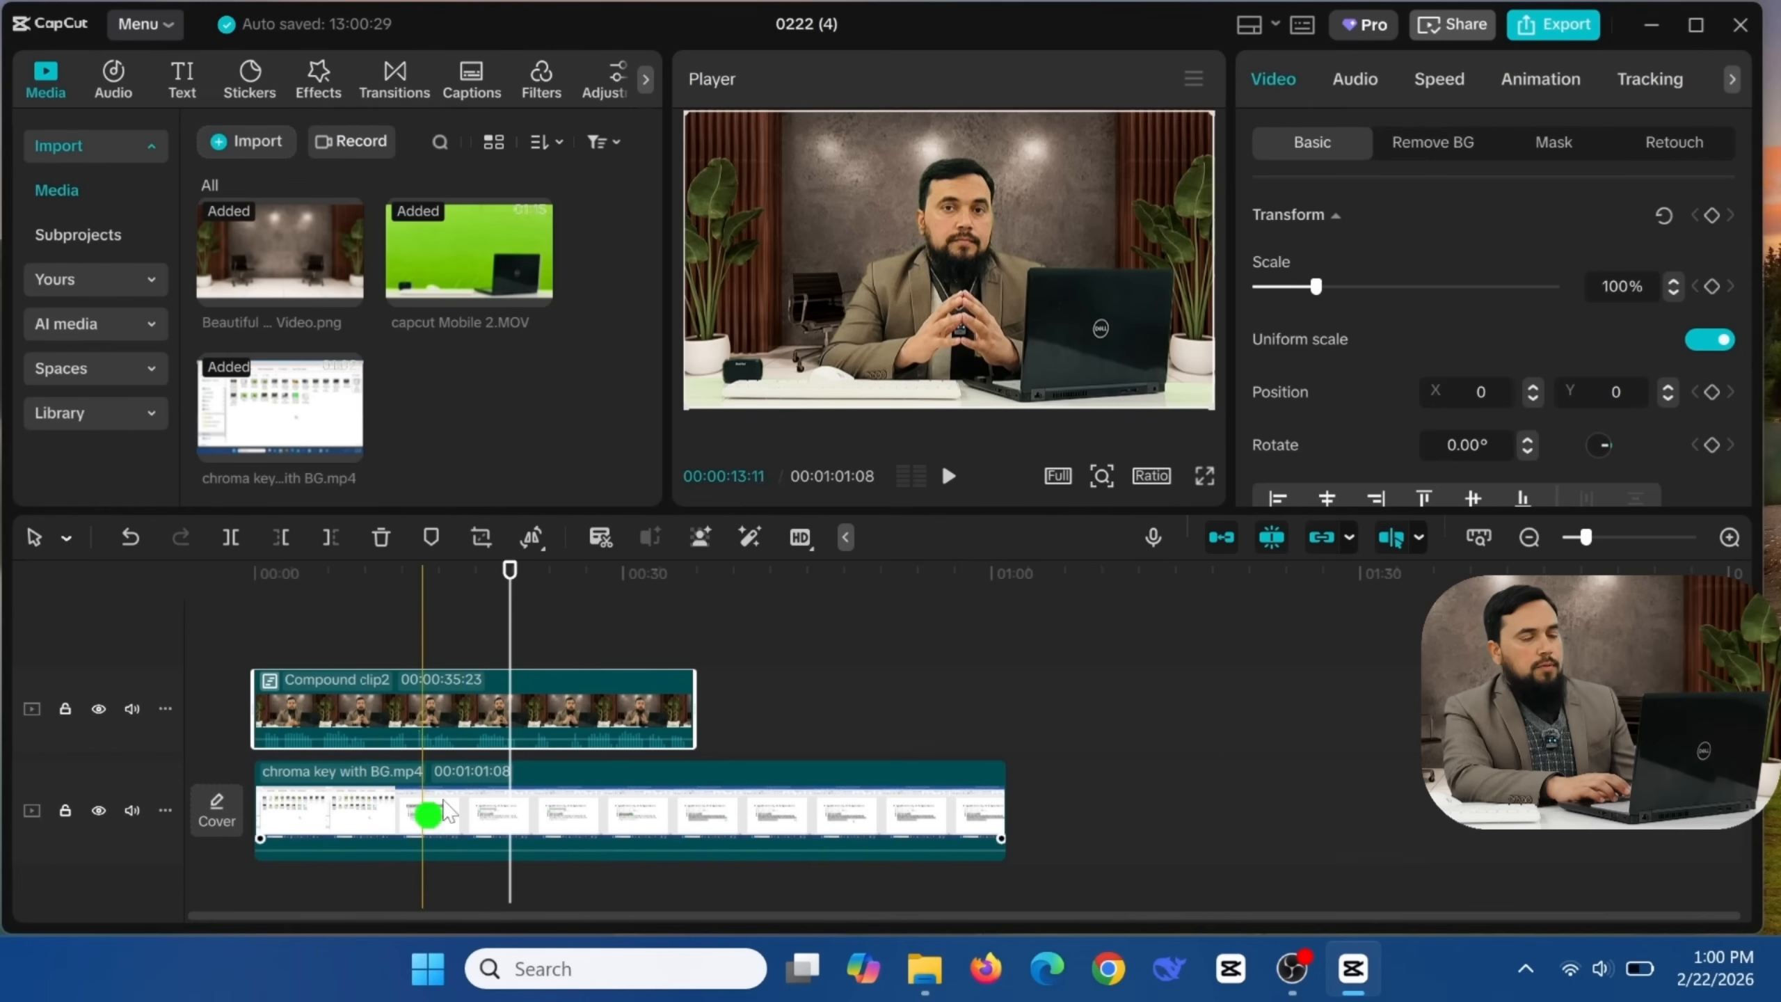
left_click(465, 716)
left_click(469, 816)
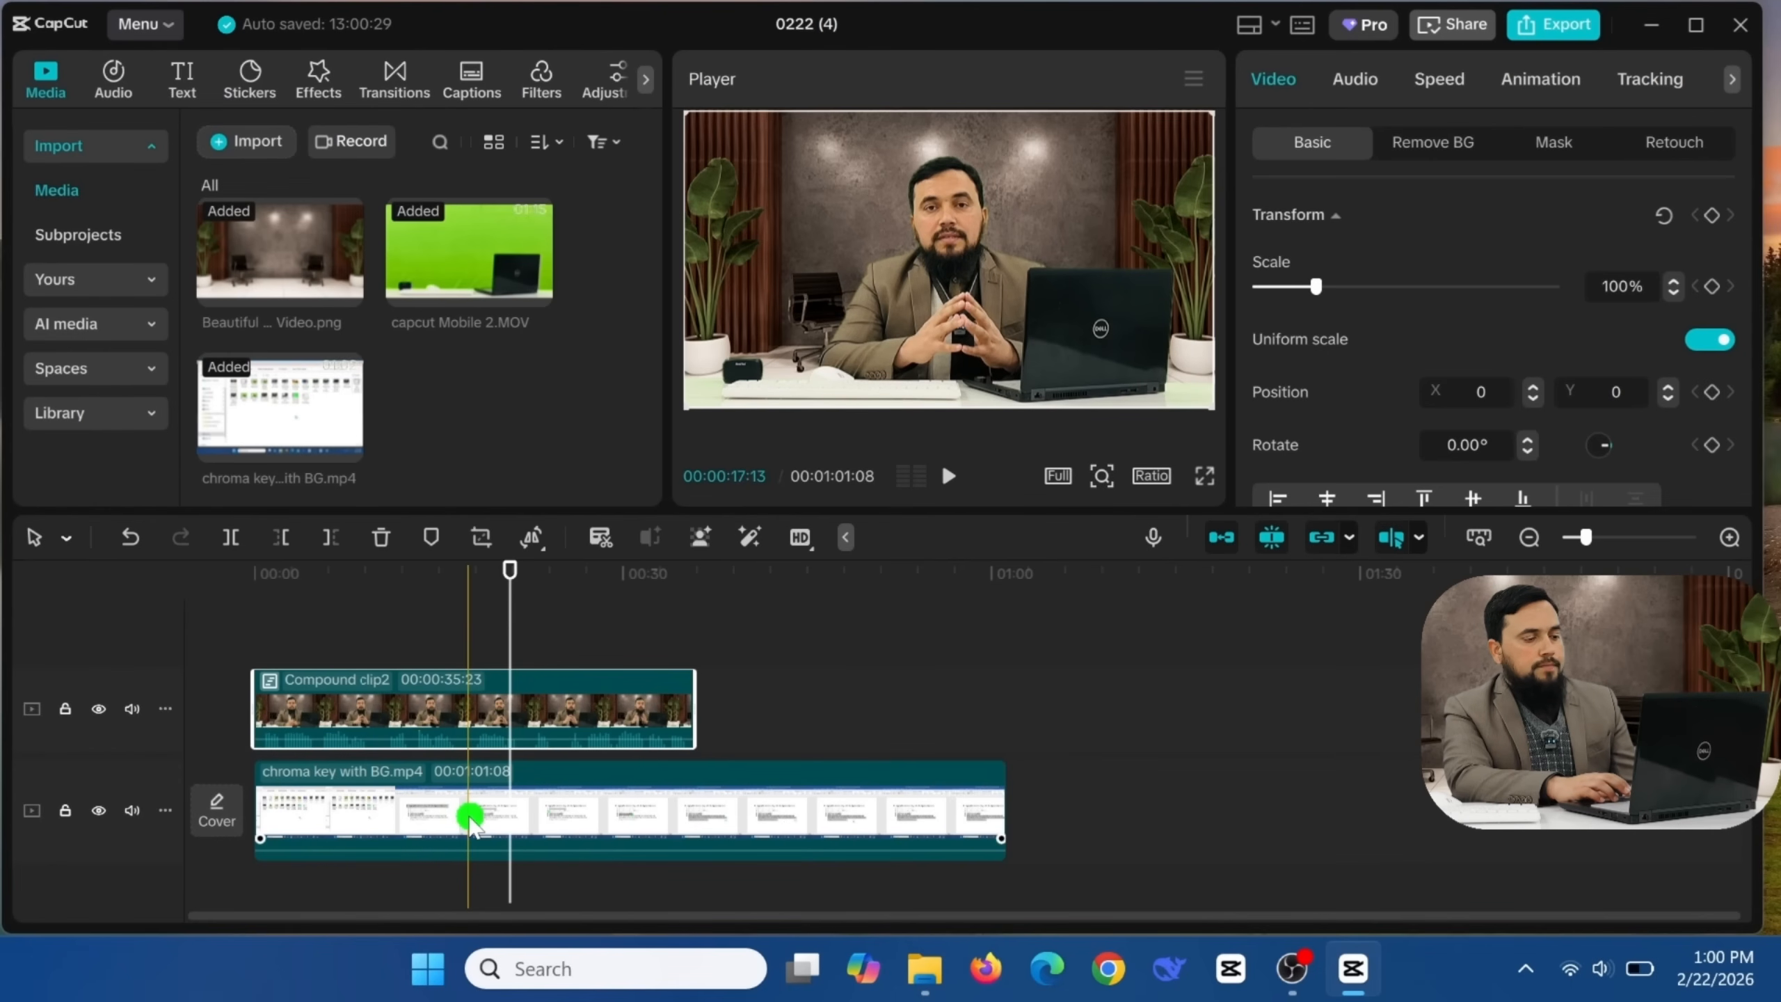
Step: Trim the end of the chroma key with BG.mp4 clip to 00:00:35:23, level with the end of the compound clip
left_click(954, 822)
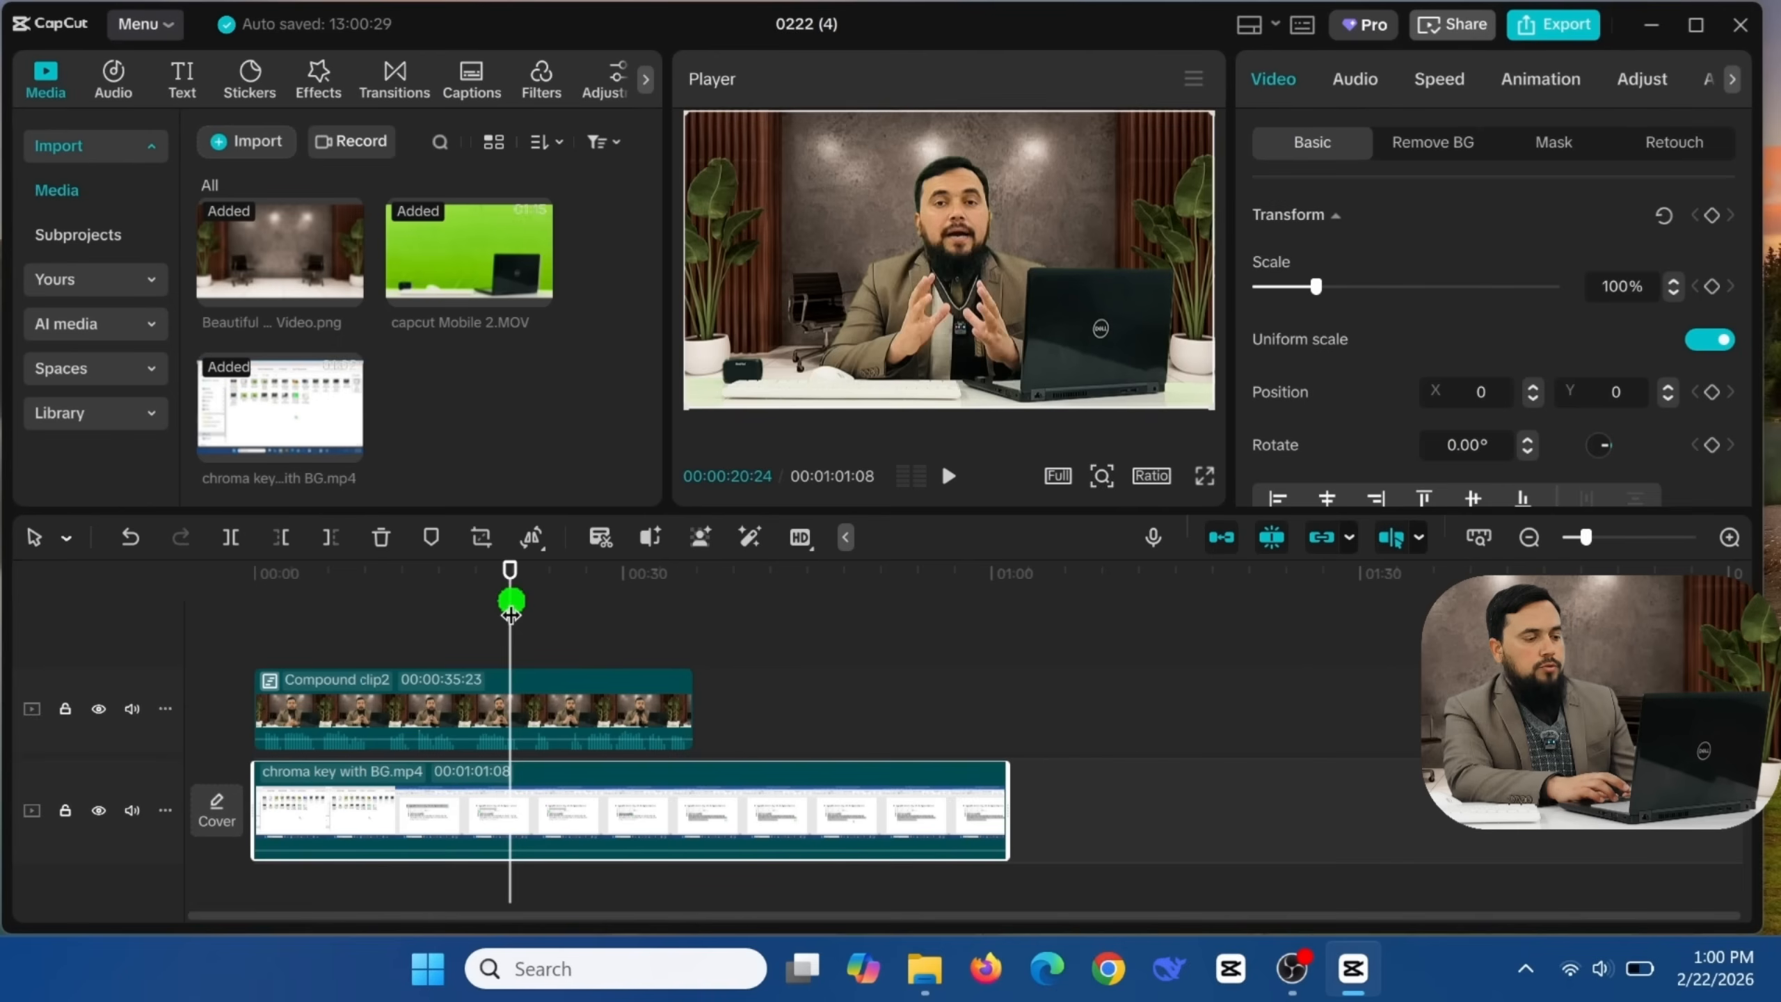
left_click_drag(509, 593, 693, 674)
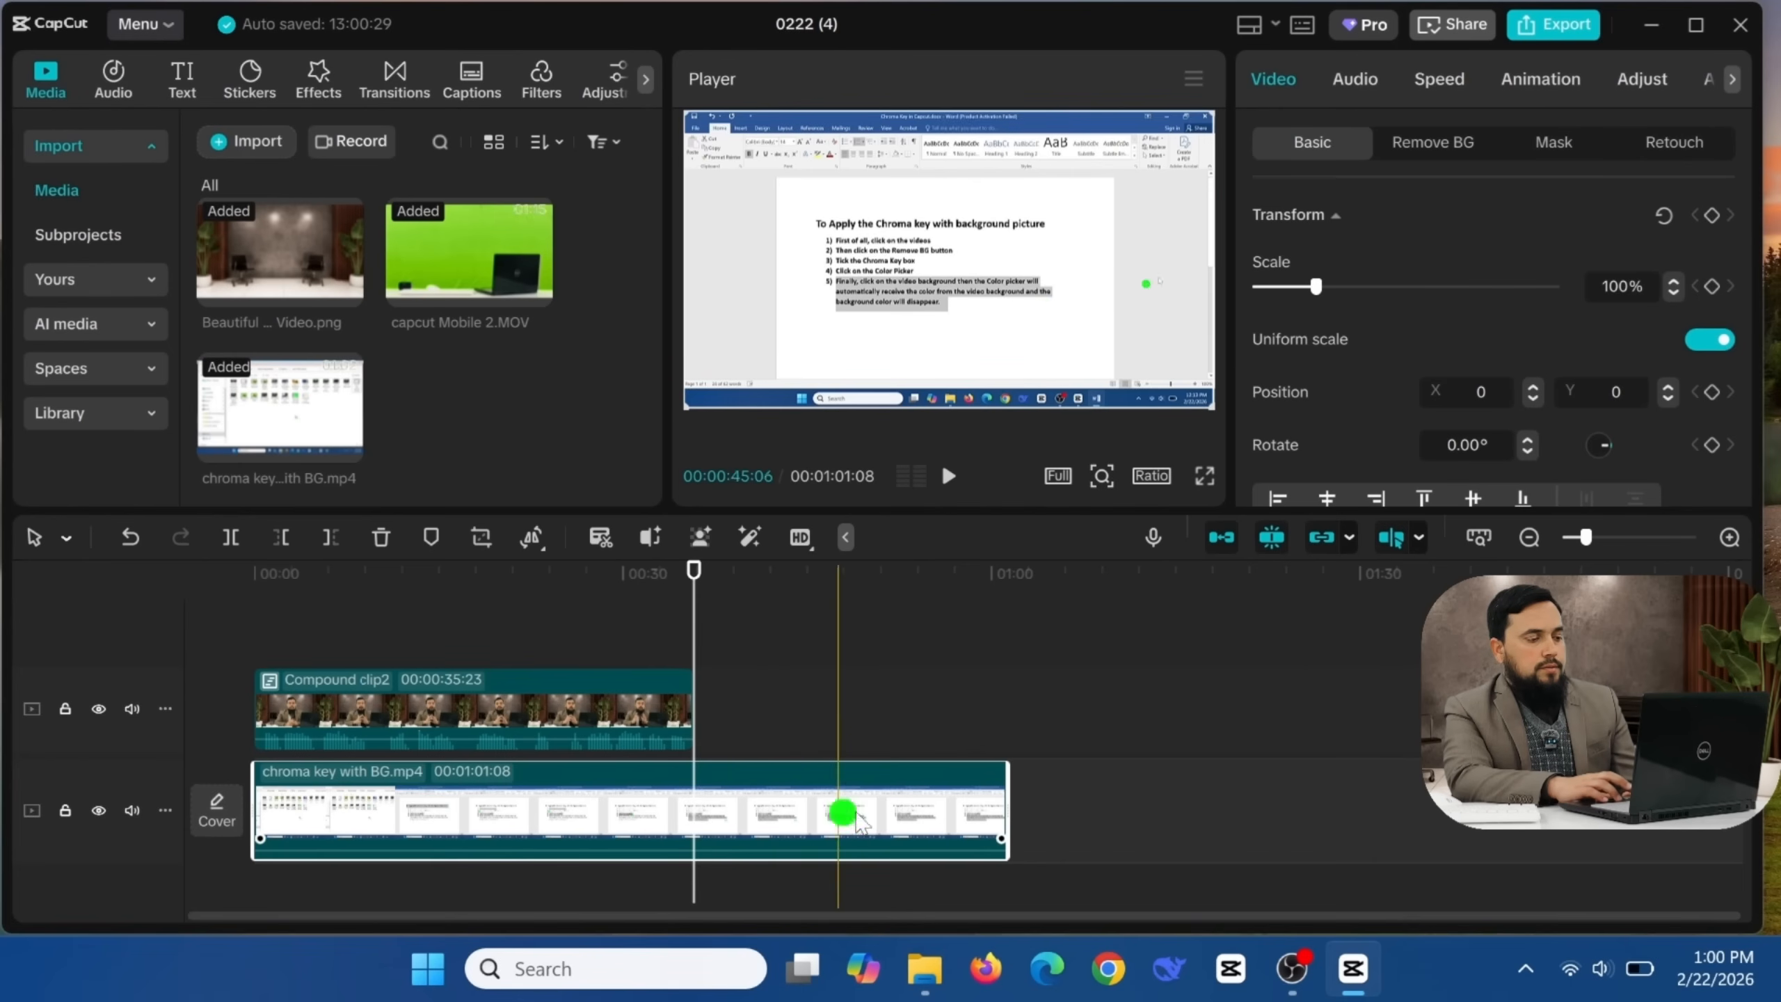
left_click(685, 602)
left_click(645, 609)
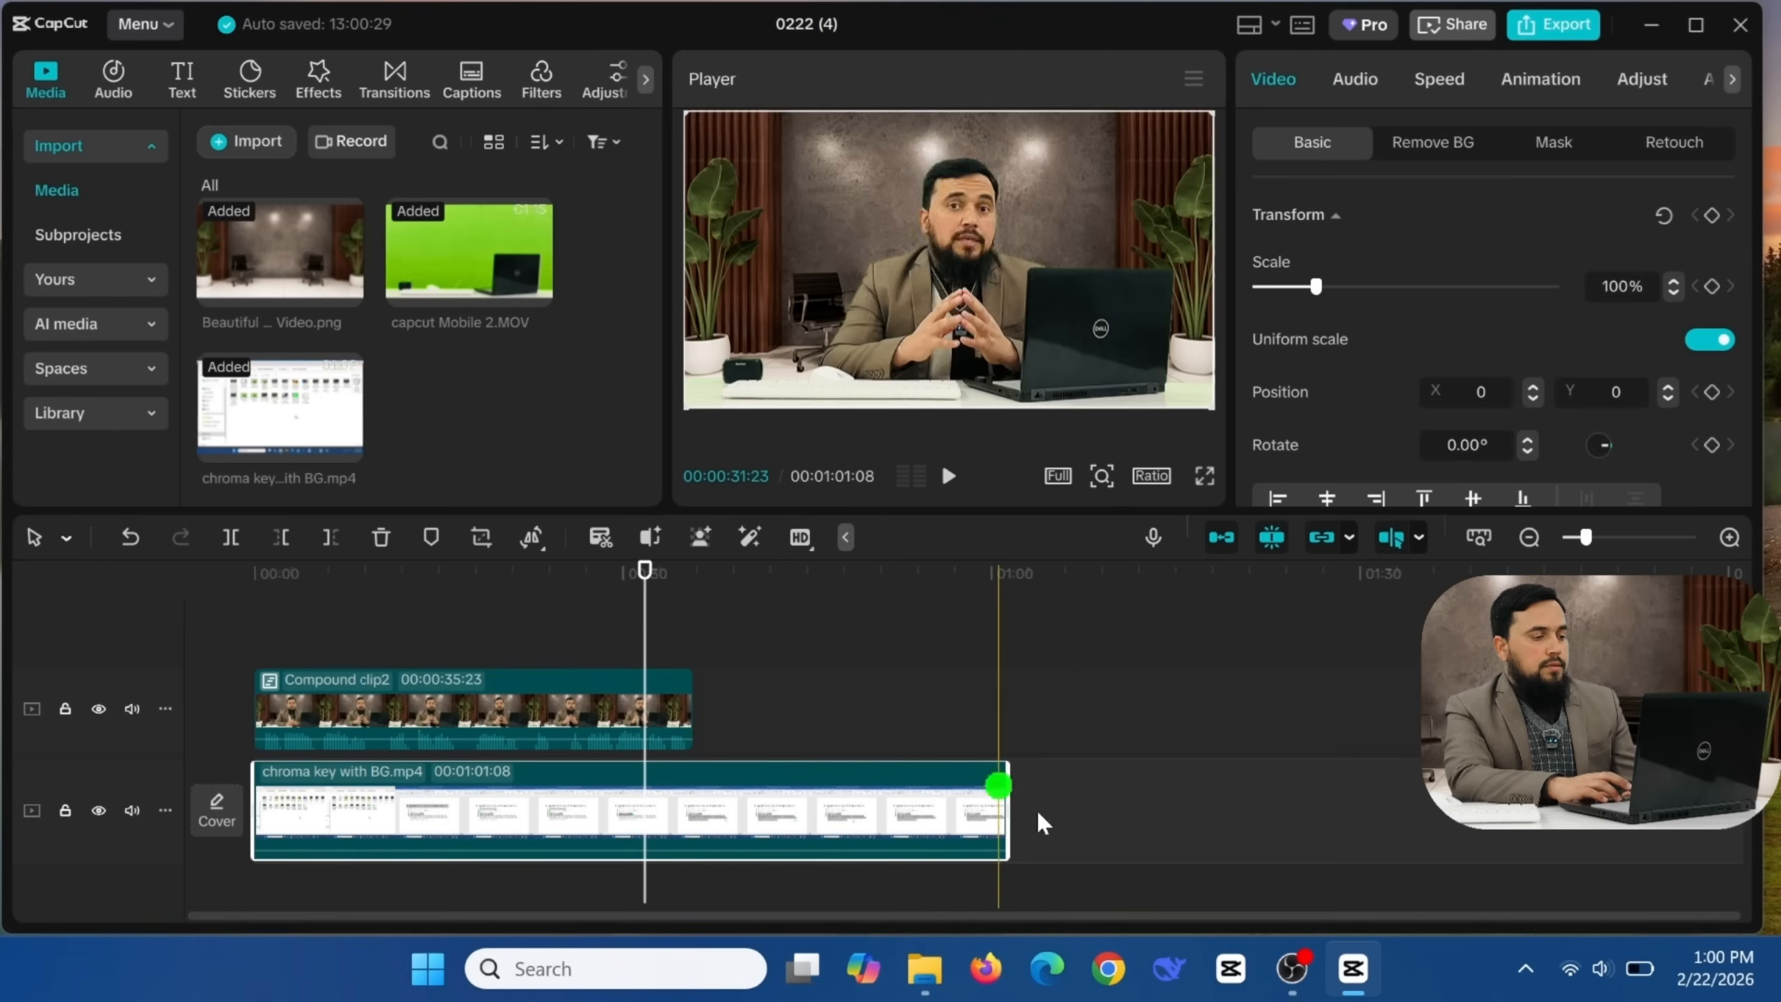
left_click_drag(1009, 802, 684, 802)
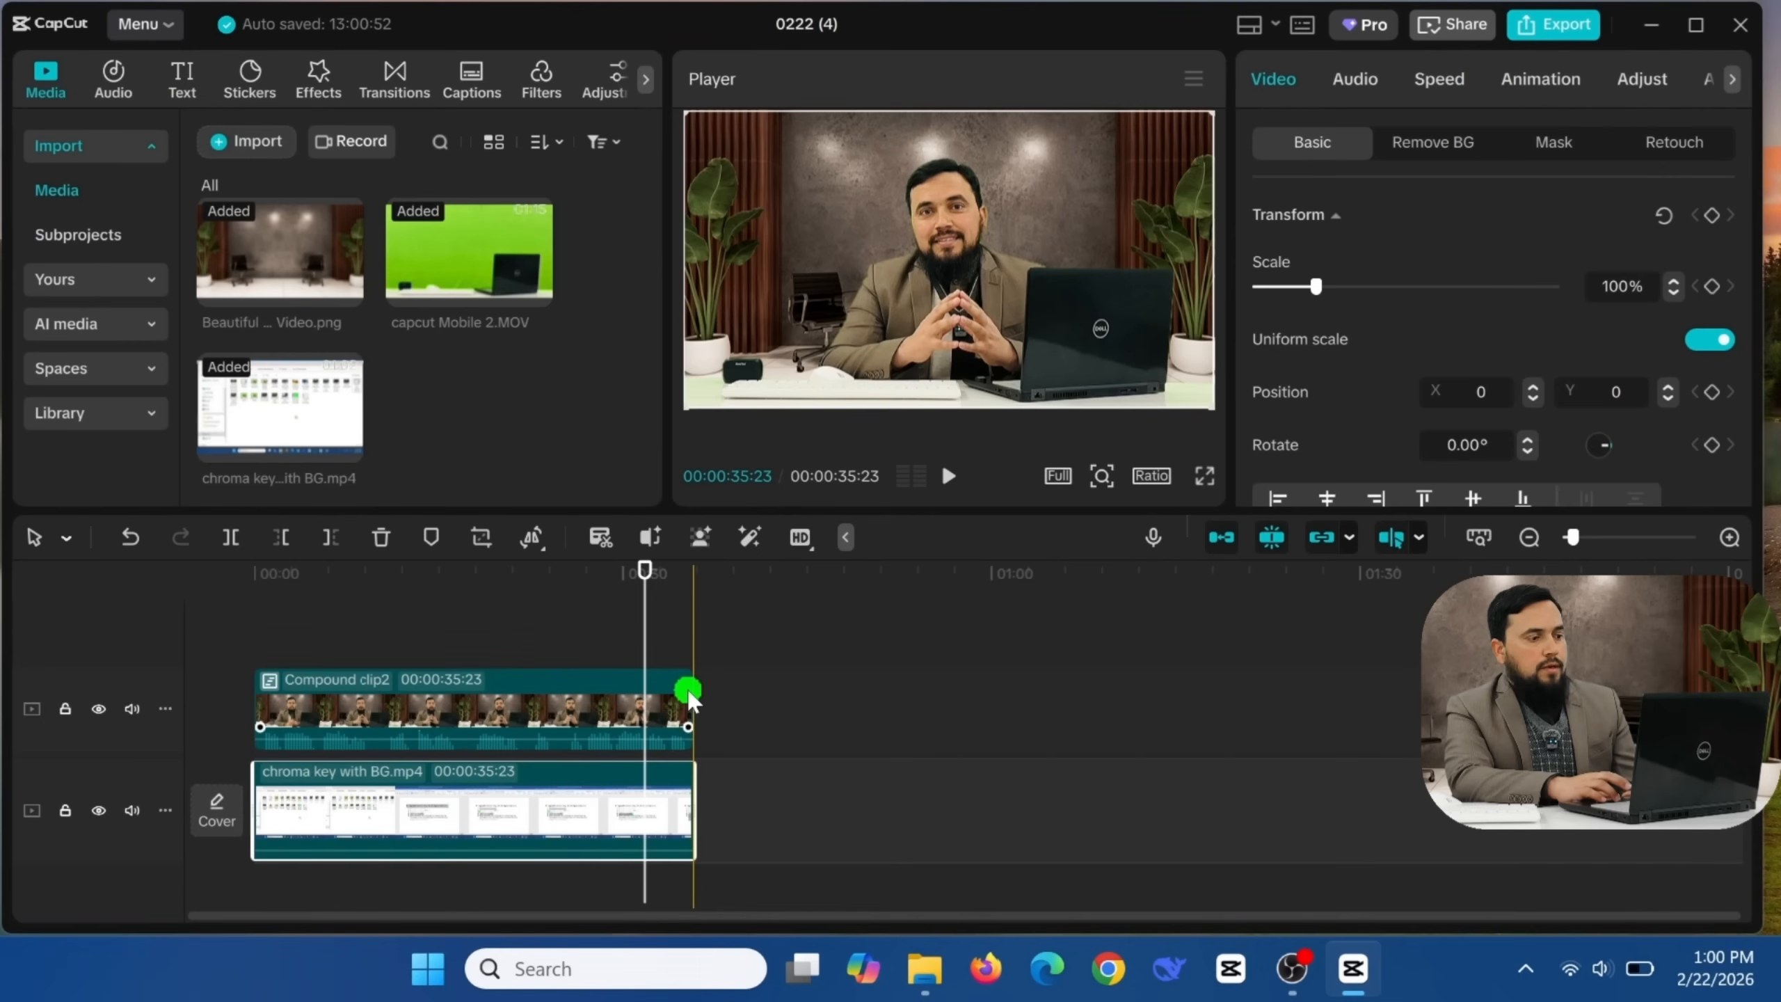
Step: Add a Rectangle mask to the compound clip on the upper track, with the playhead at 00:00:16:06
left_click_drag(644, 605, 454, 605)
left_click(525, 723)
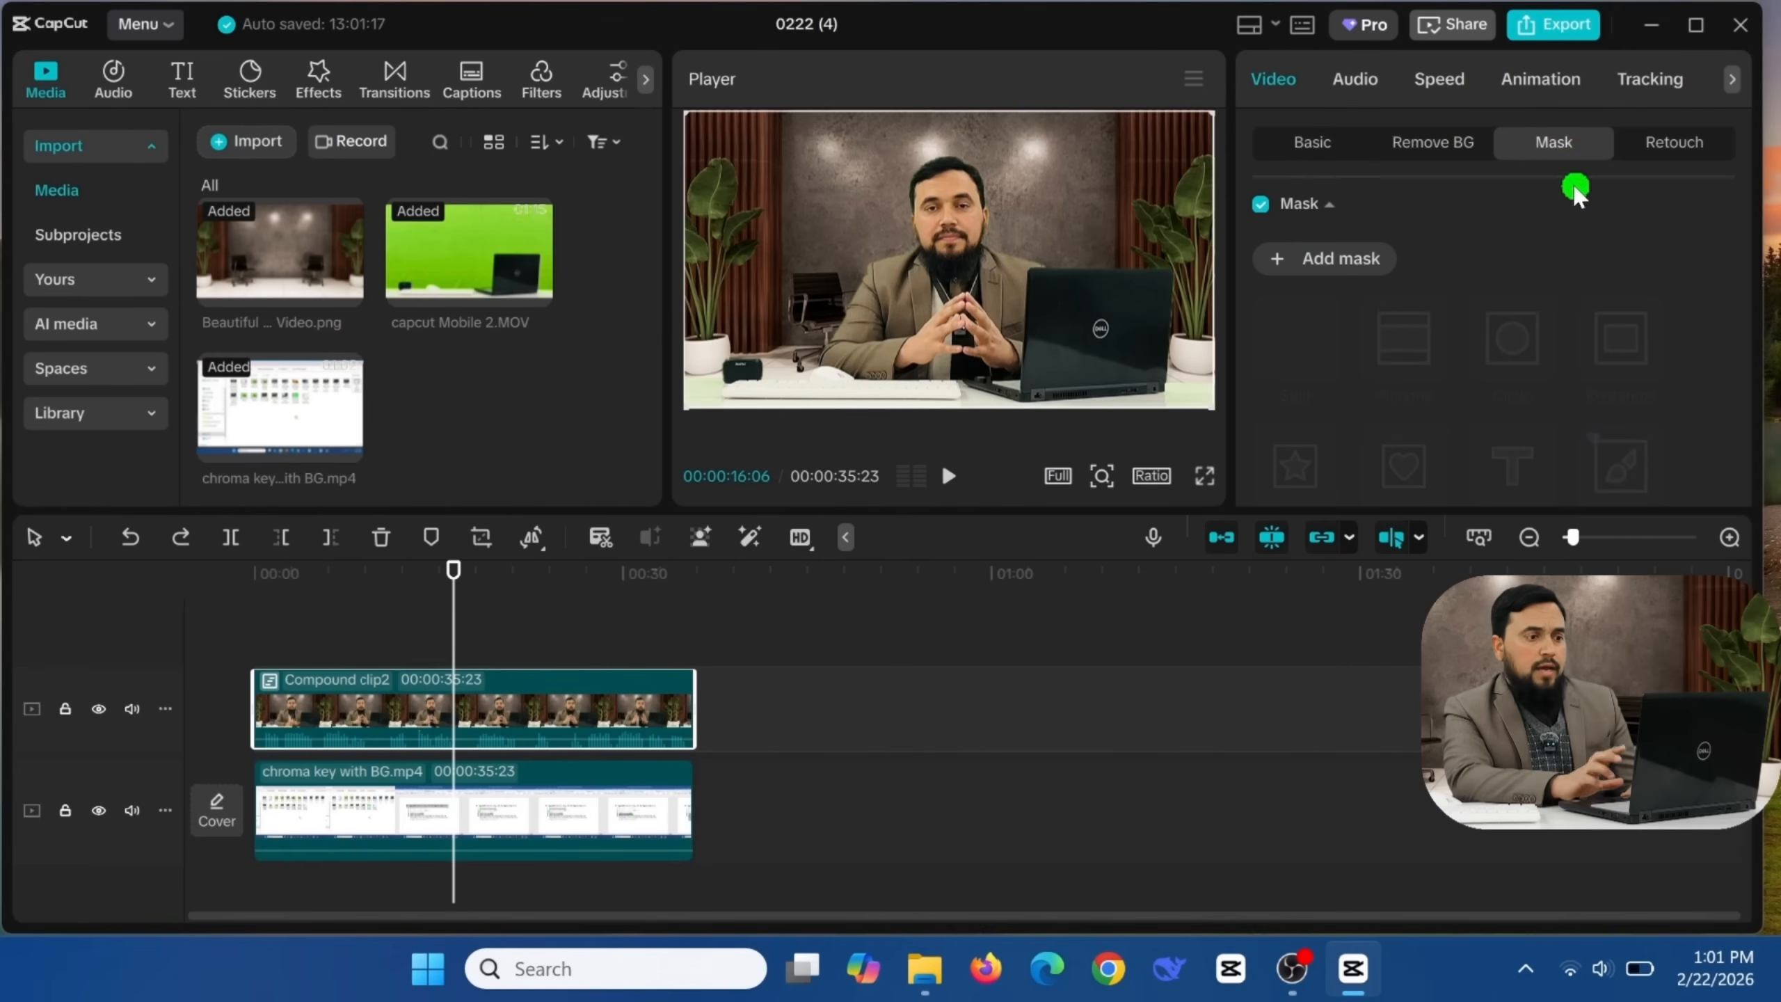
left_click(1276, 261)
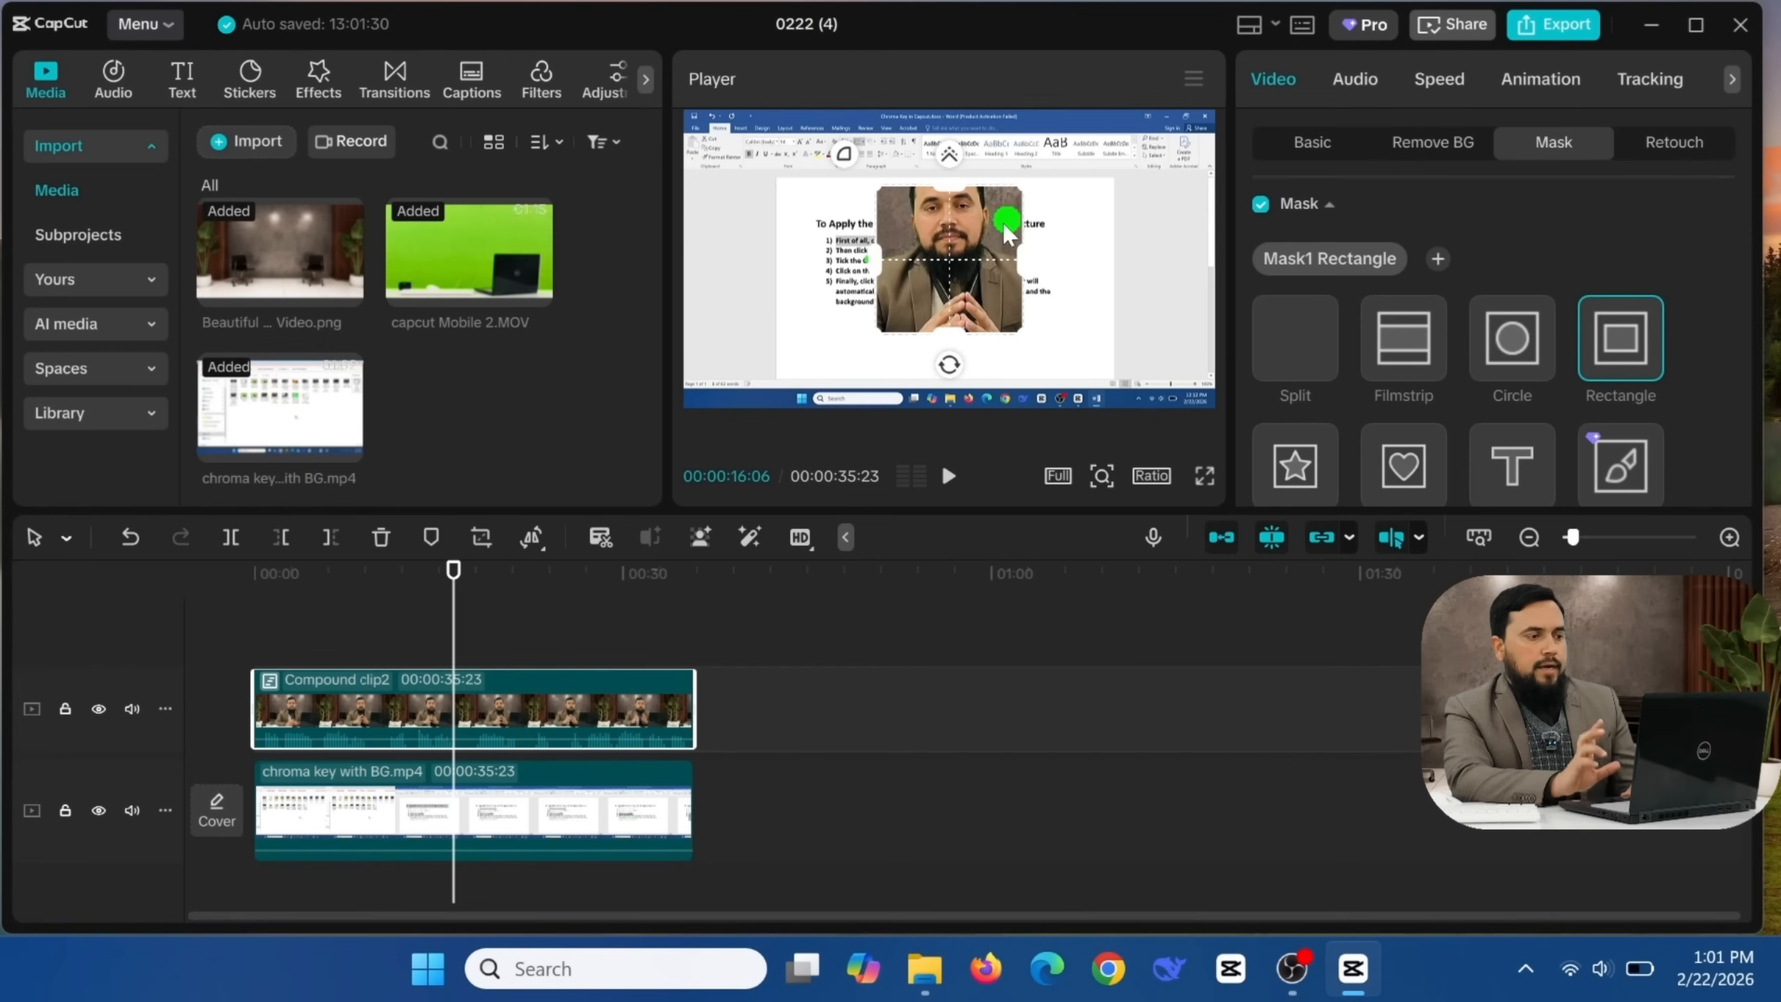
Step: Resize and position the rectangle mask so it frames the presenter and laptop, and strongly round its corners
left_click_drag(1022, 261, 1097, 262)
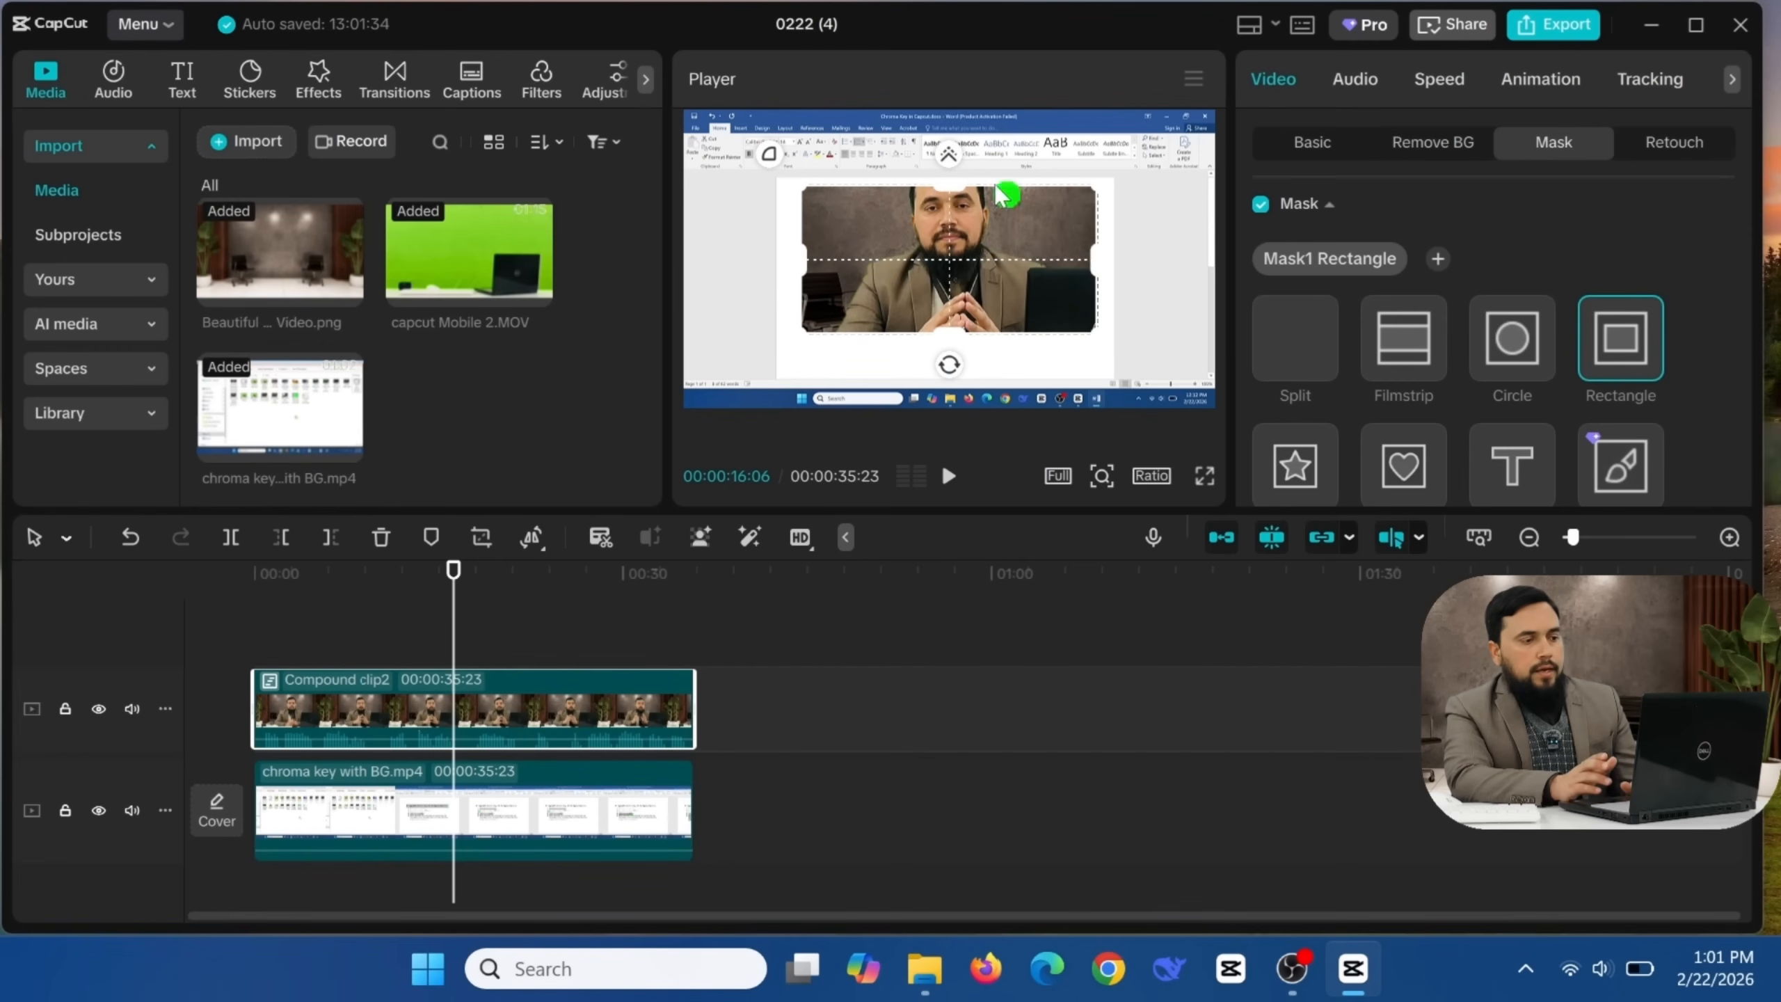
left_click_drag(958, 198, 949, 153)
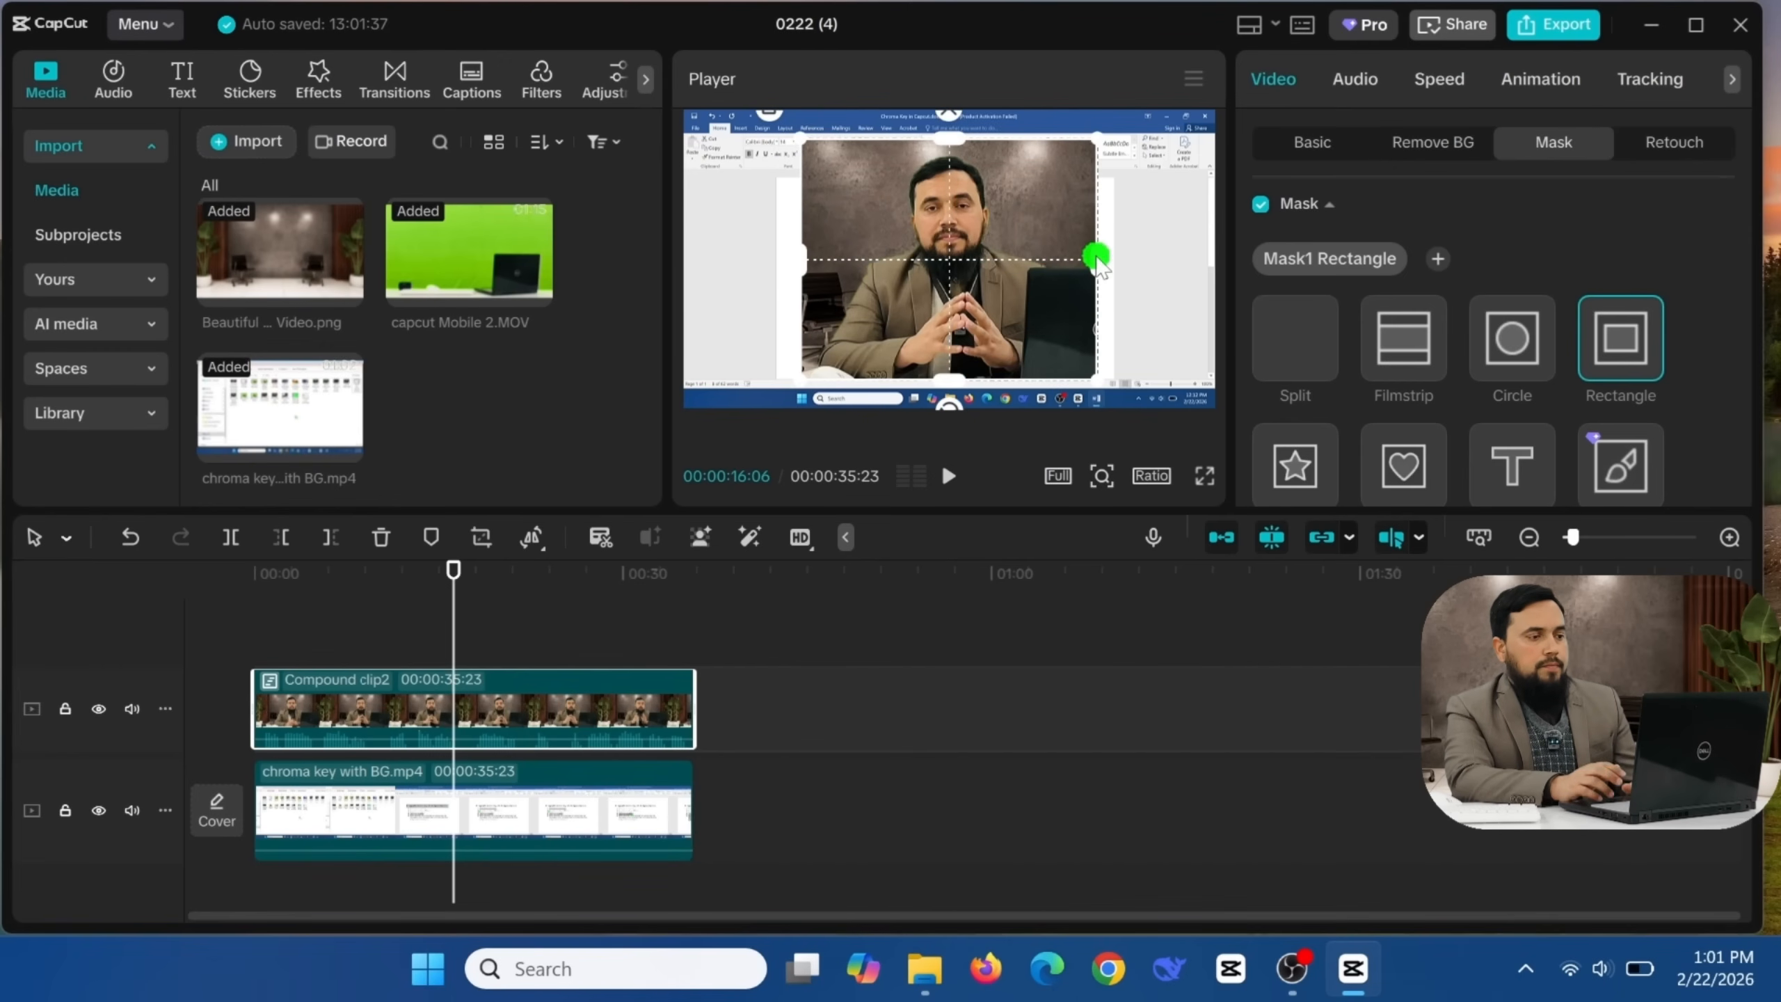
left_click_drag(1097, 261, 1159, 279)
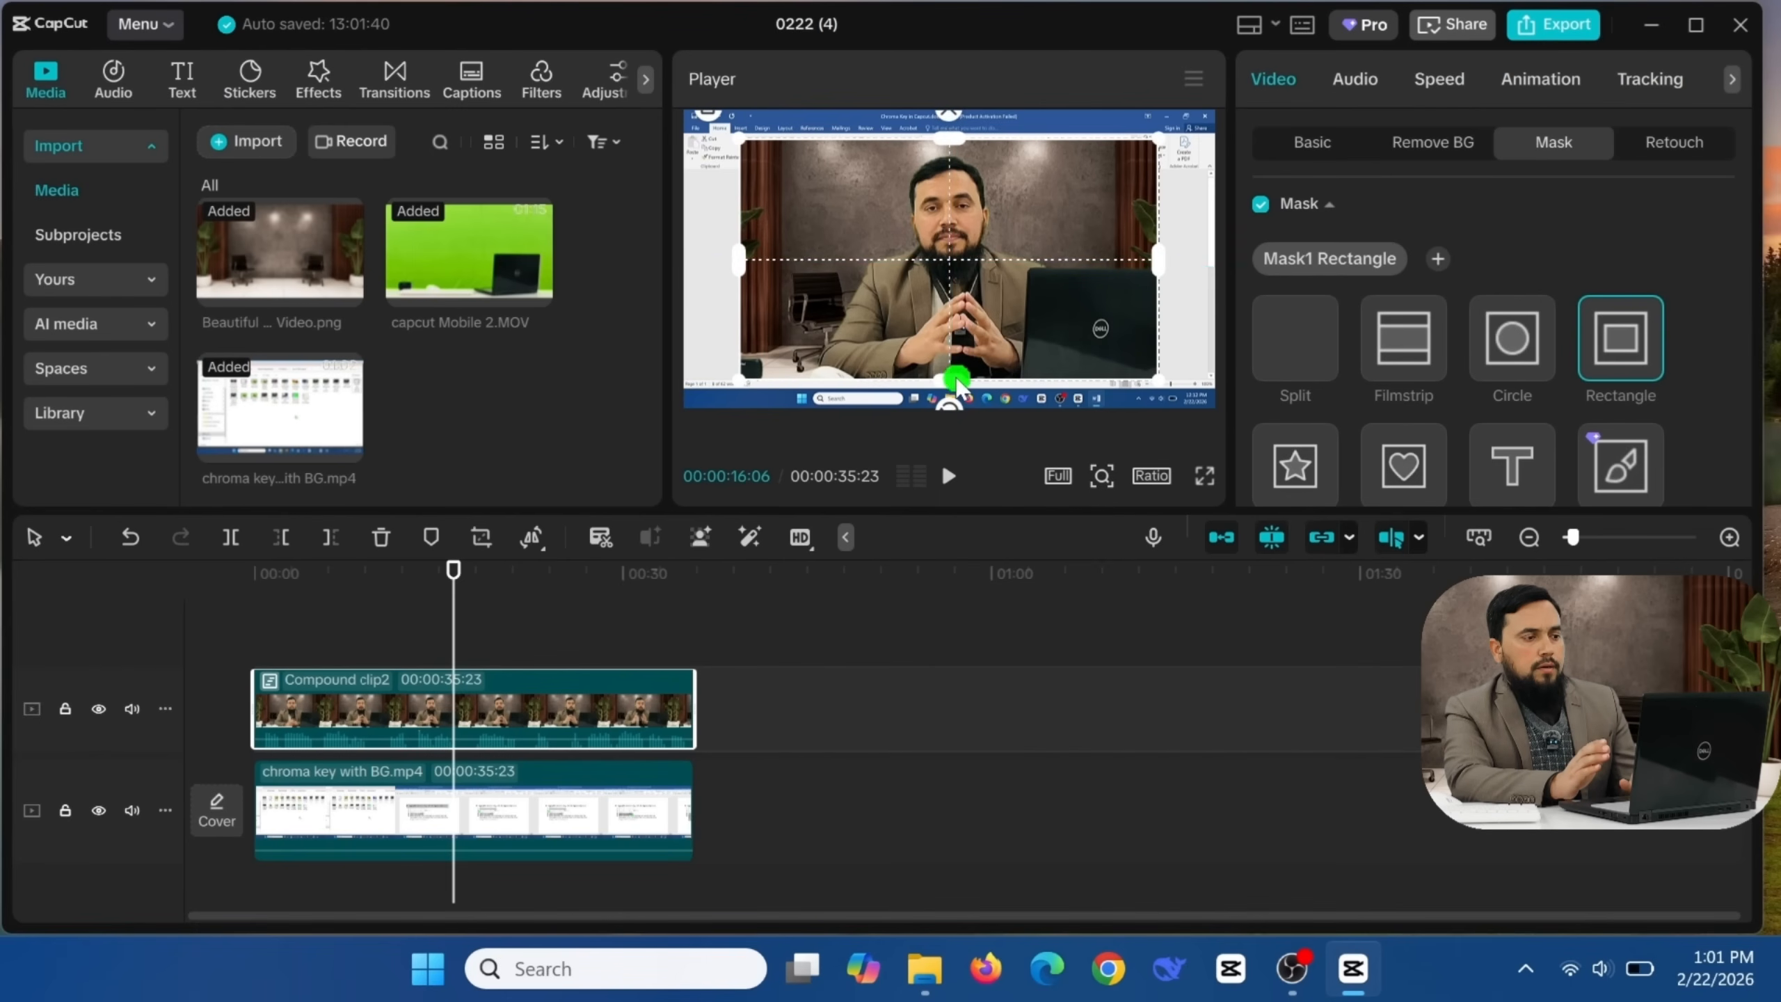
left_click_drag(952, 380, 957, 403)
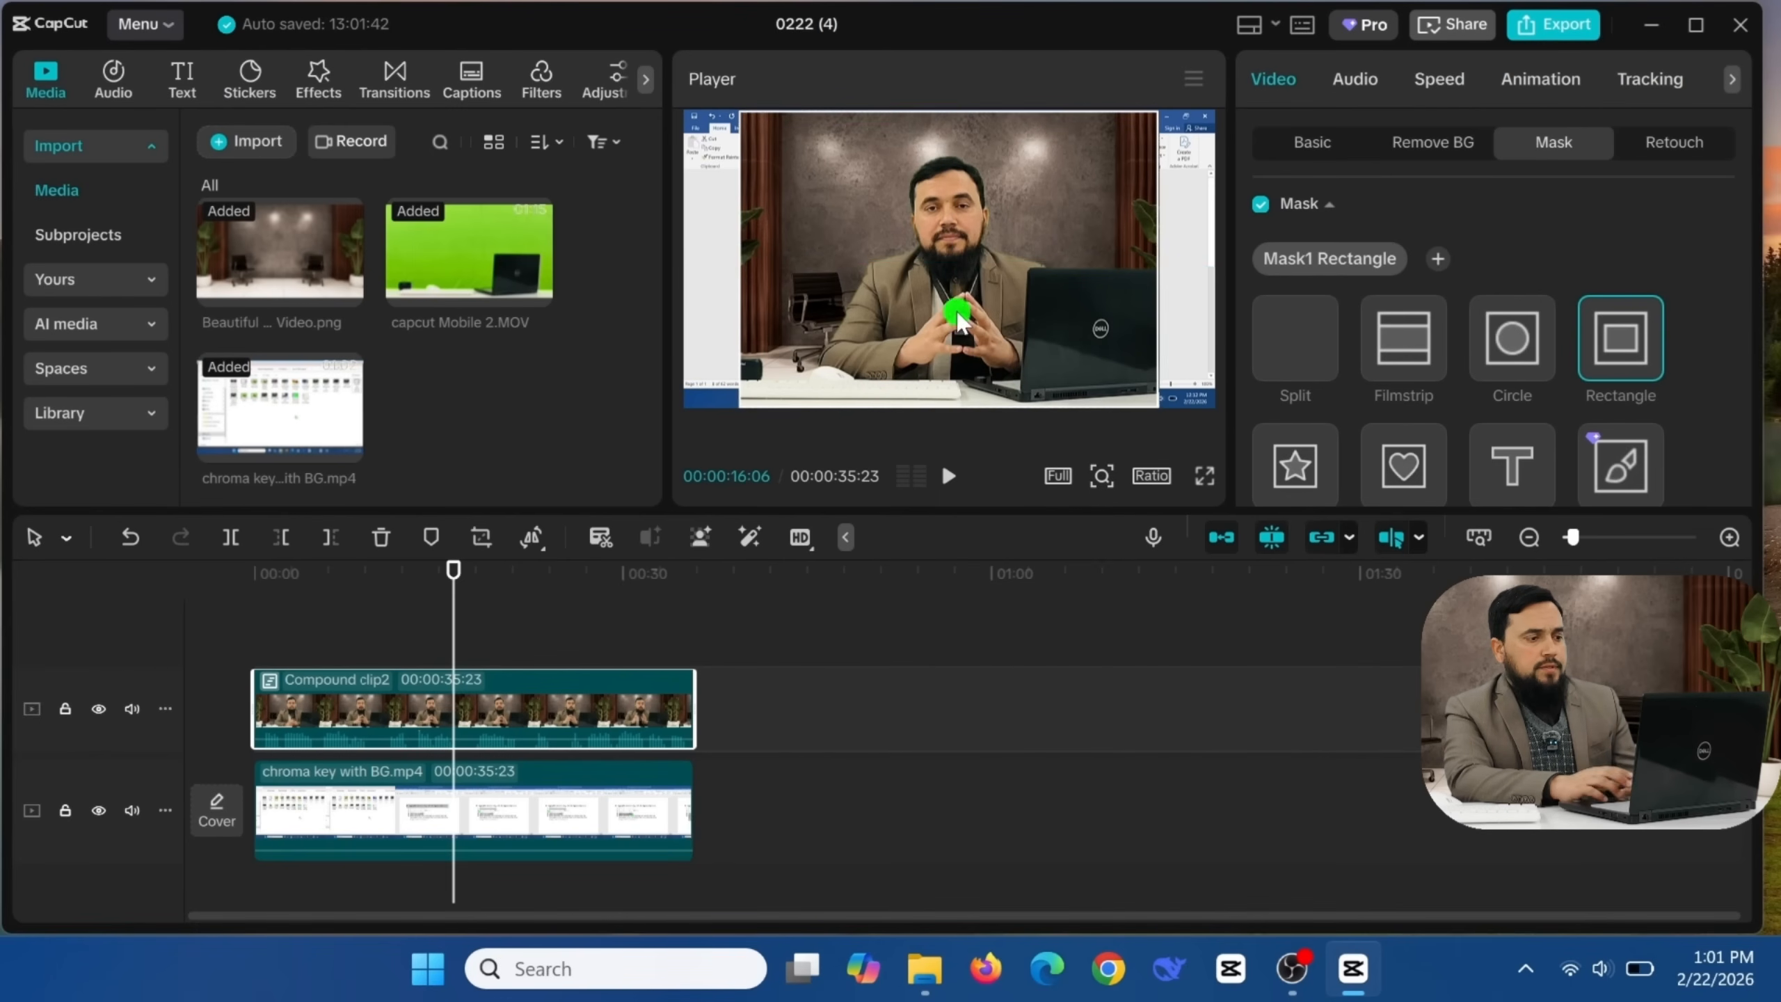
left_click_drag(959, 320, 1004, 319)
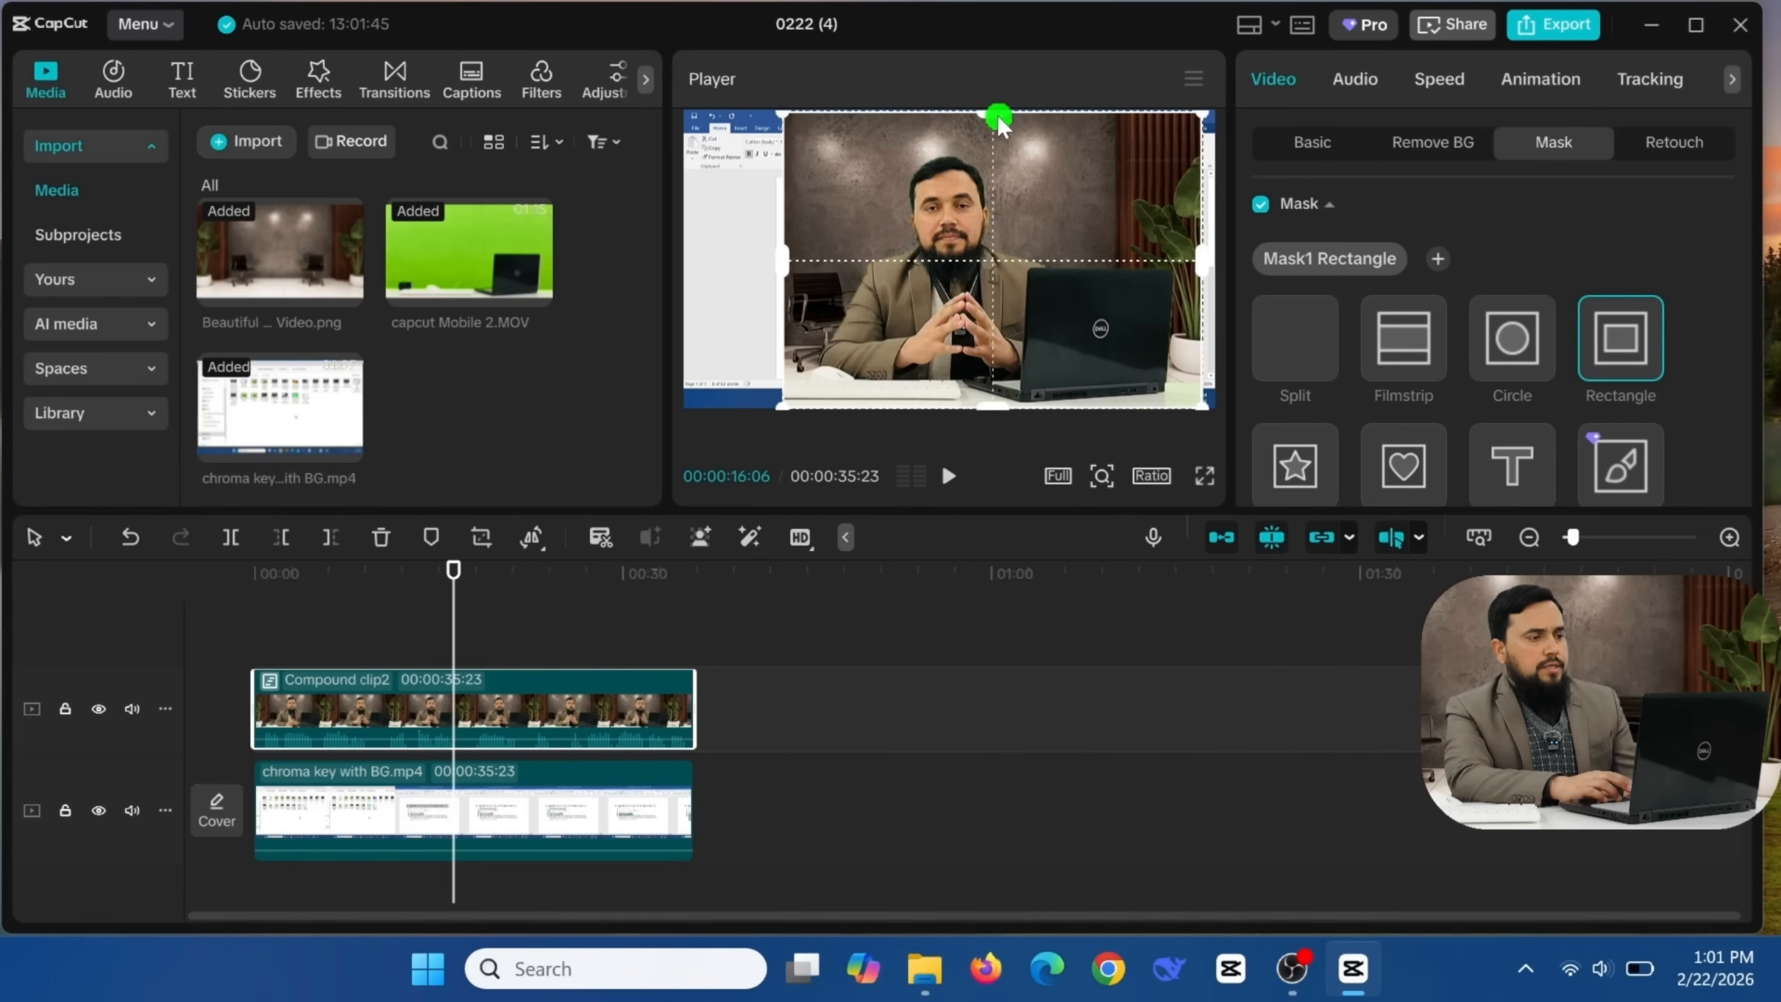
left_click_drag(1000, 124, 1000, 157)
left_click_drag(997, 249, 1005, 372)
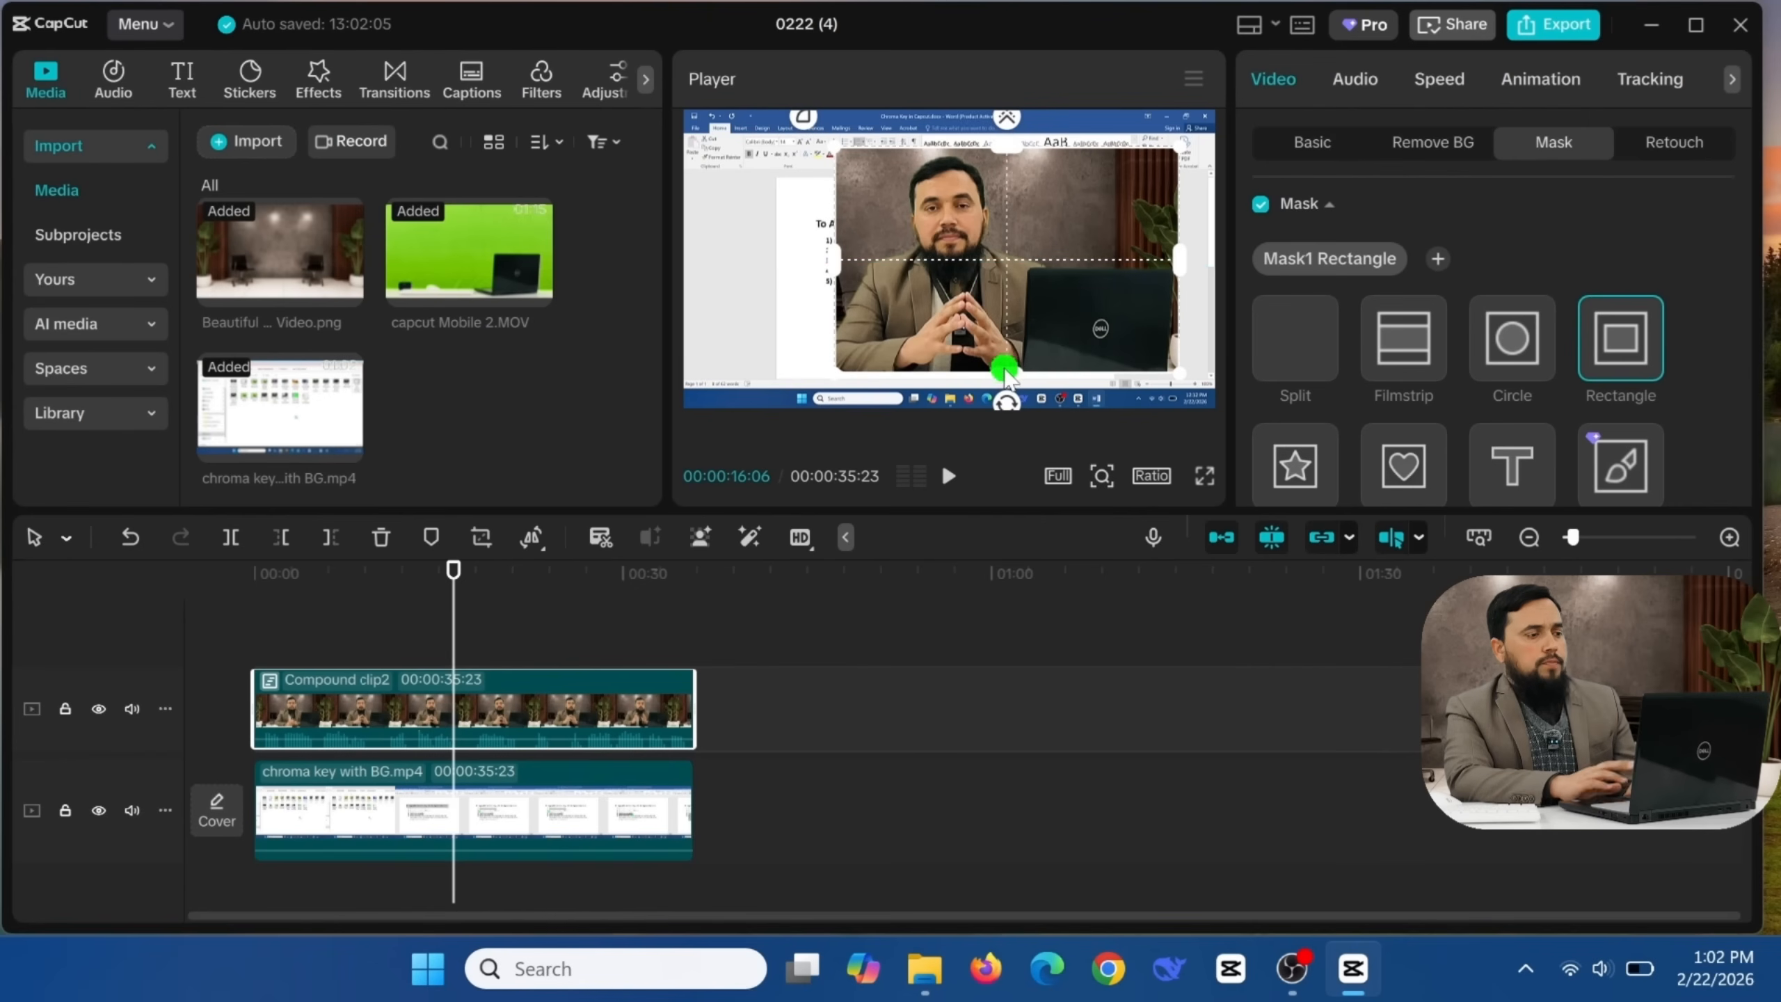
left_click_drag(851, 164, 839, 168)
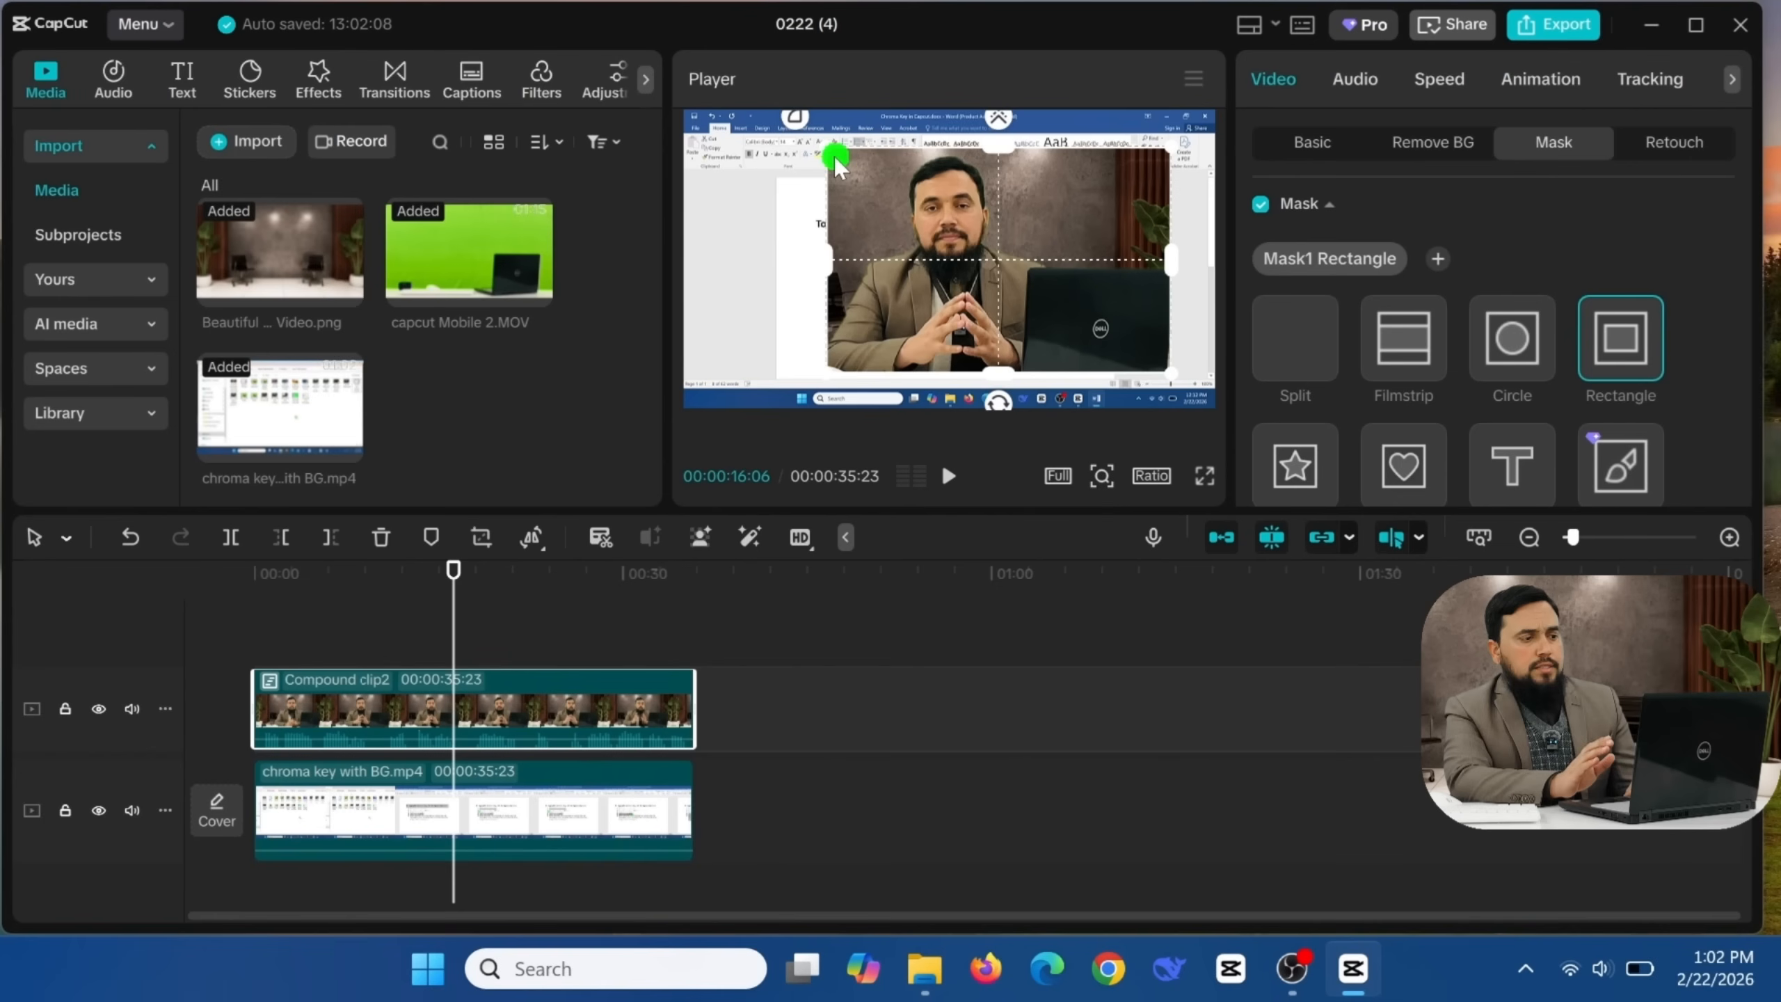
left_click(801, 126)
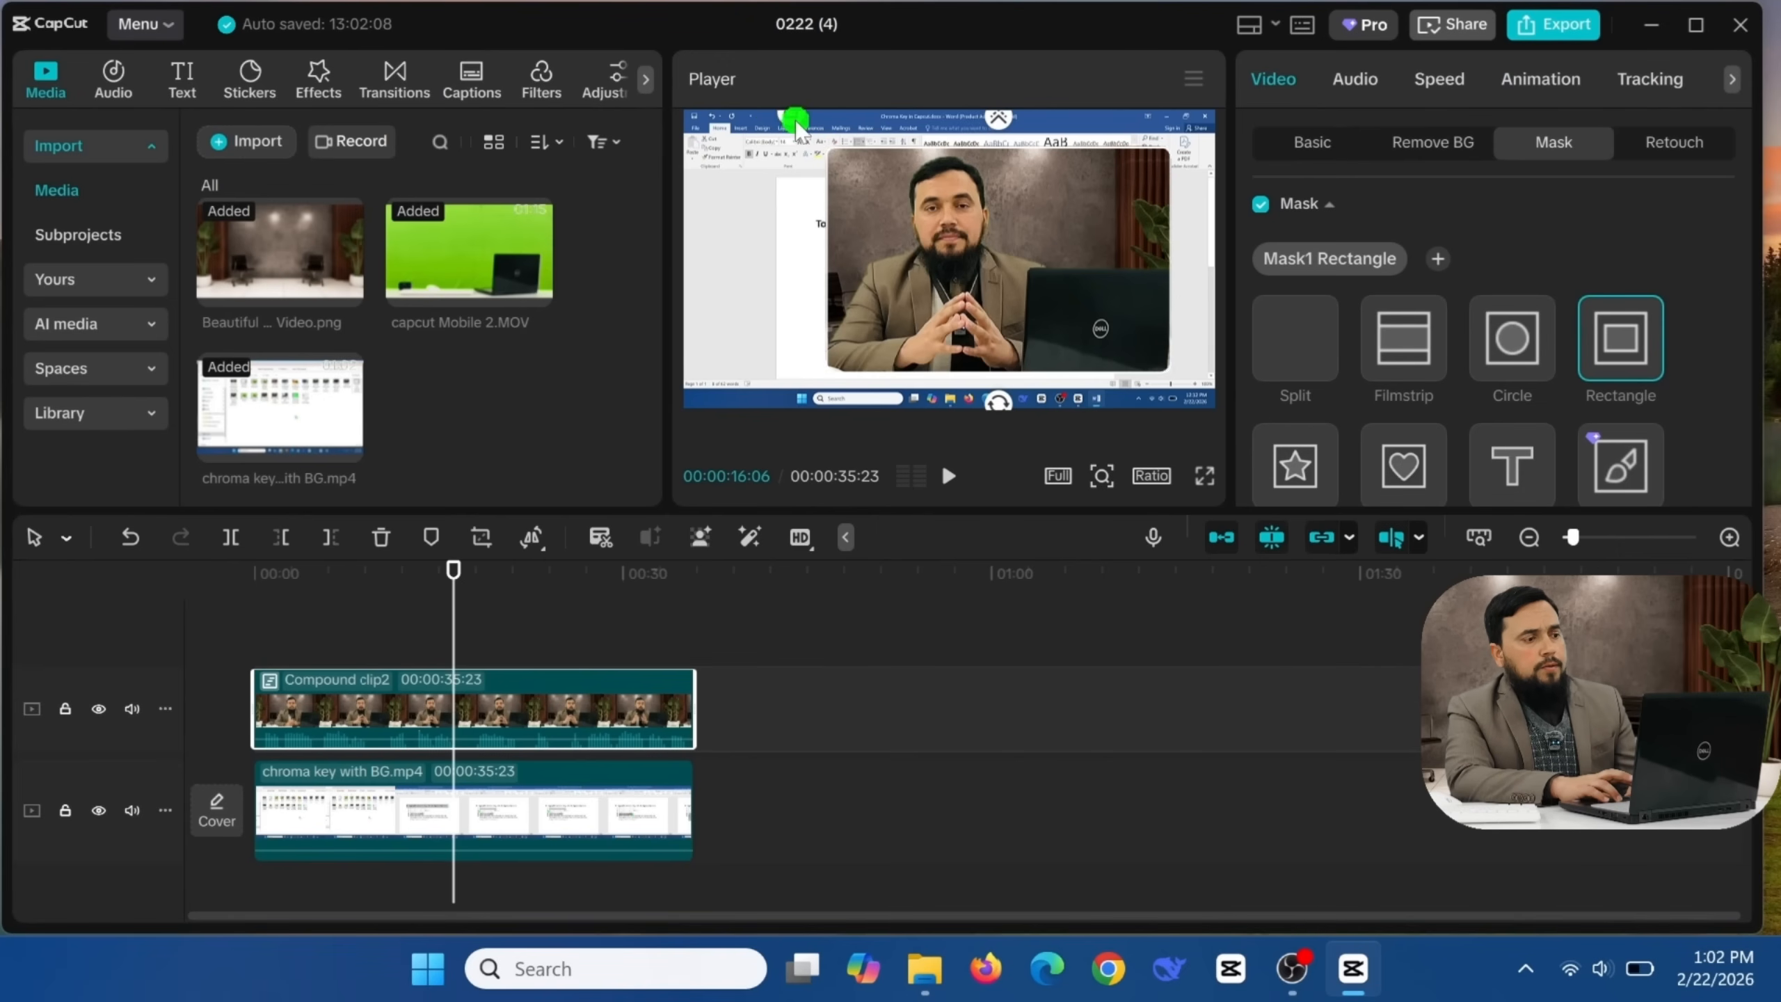
left_click_drag(810, 132, 766, 113)
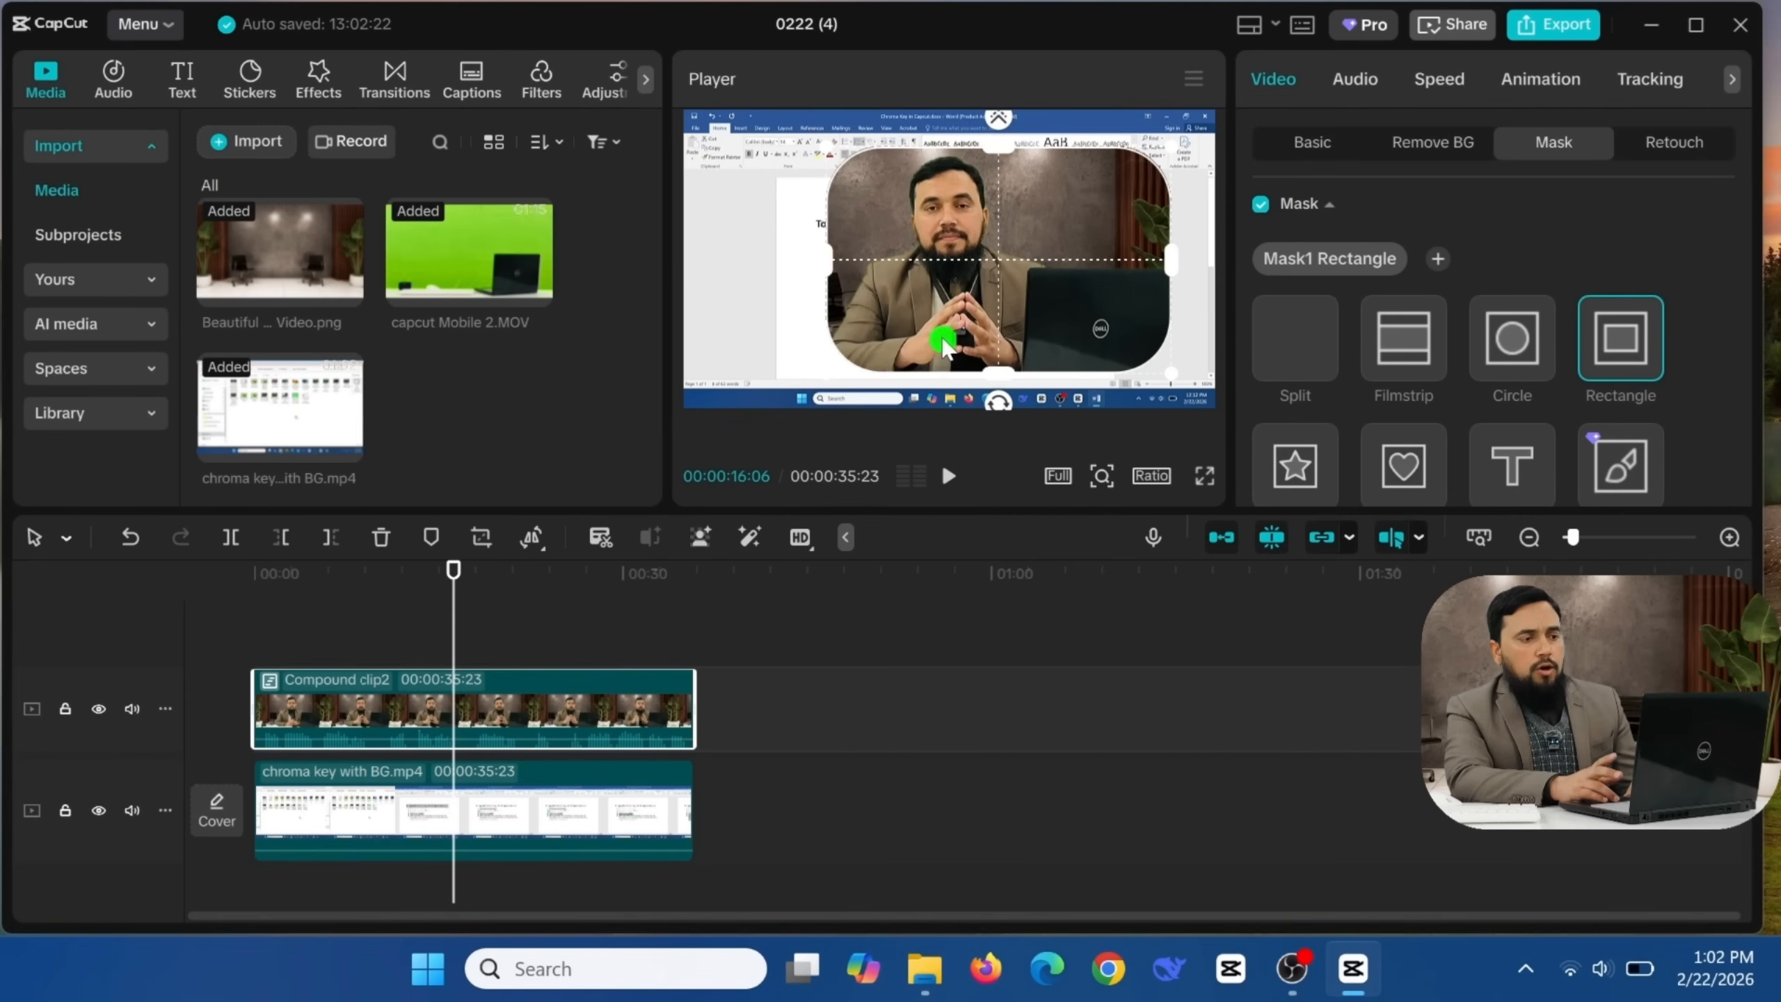
Step: Scale the compound clip down to 30% and place it in the lower-right corner of the screen recording at X 1412, Y -584
left_click(1316, 144)
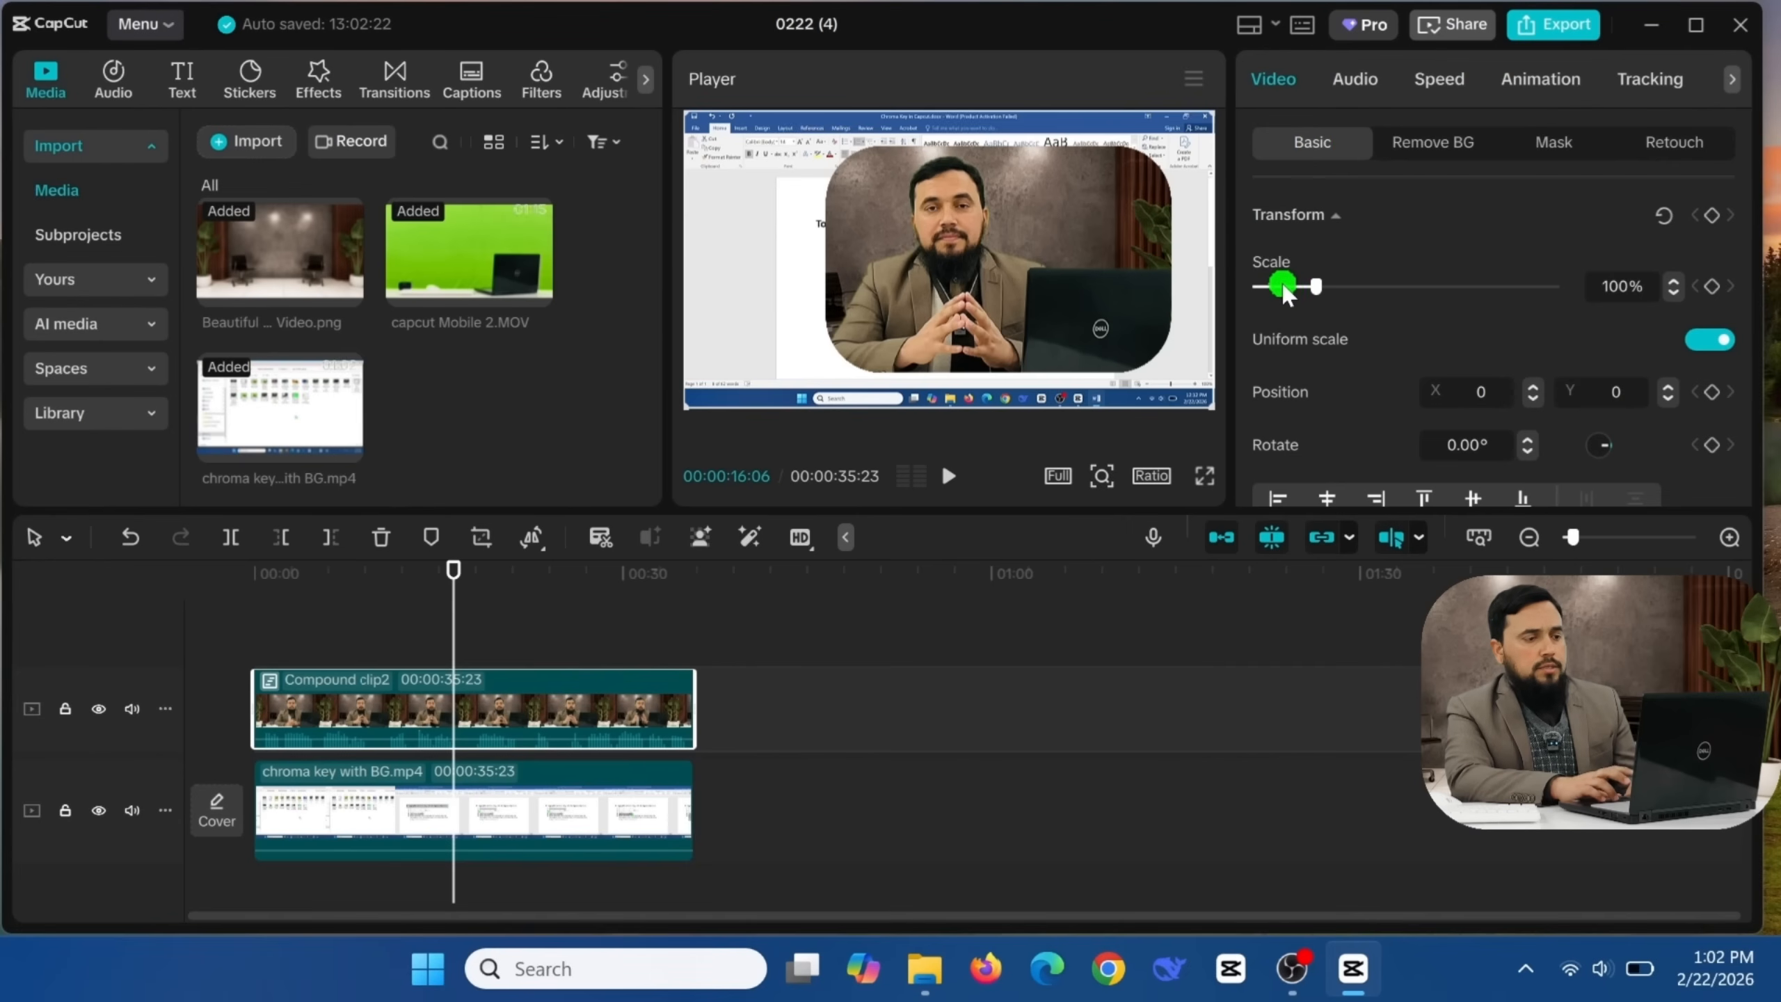
left_click(1283, 285)
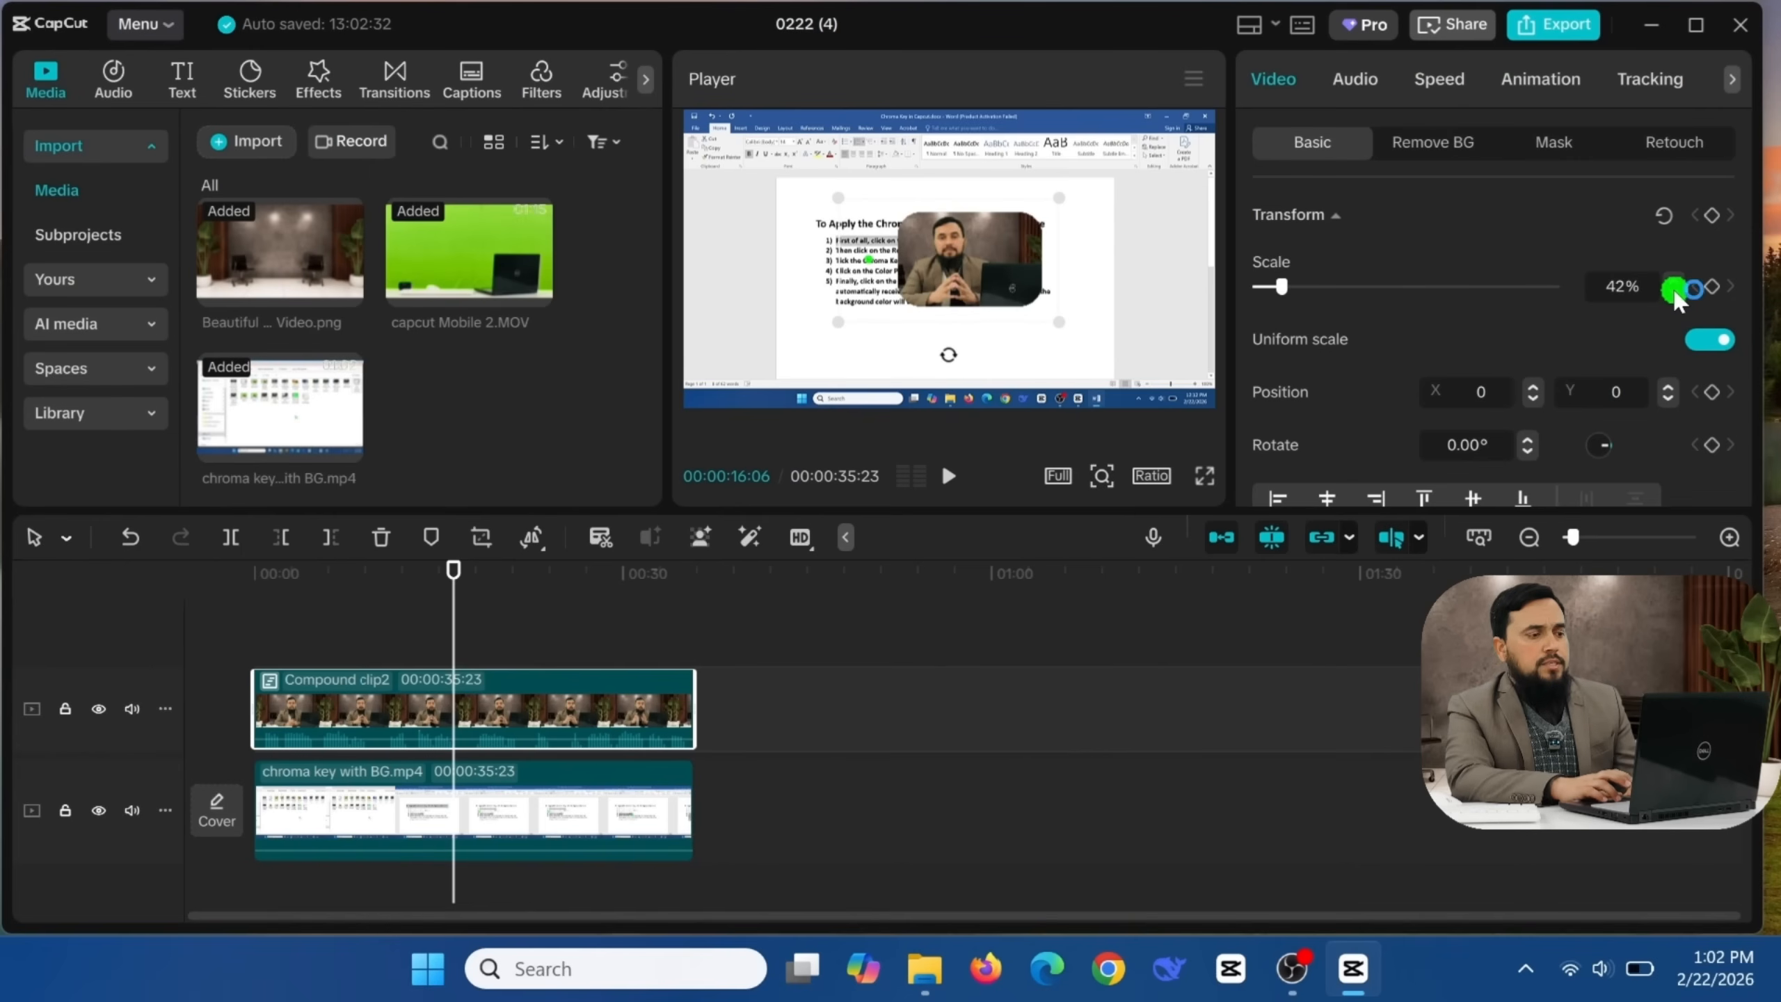
scroll(1676, 295, "down", 12)
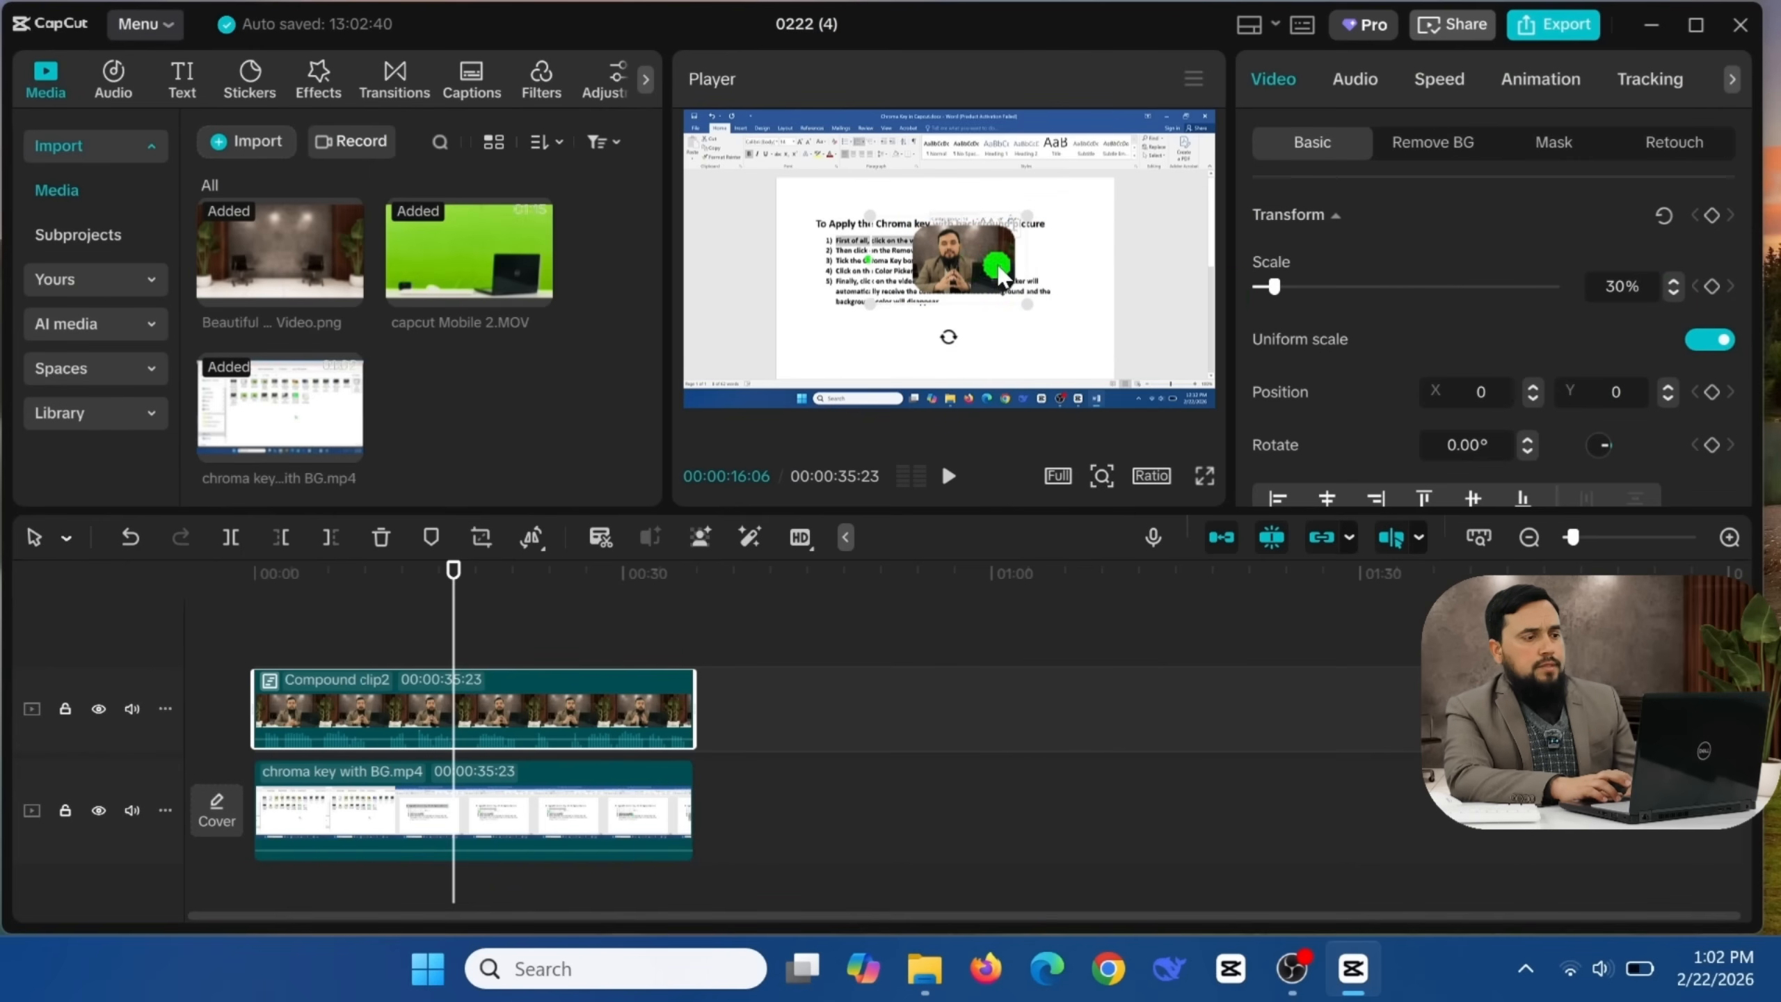
left_click_drag(1003, 277, 1173, 356)
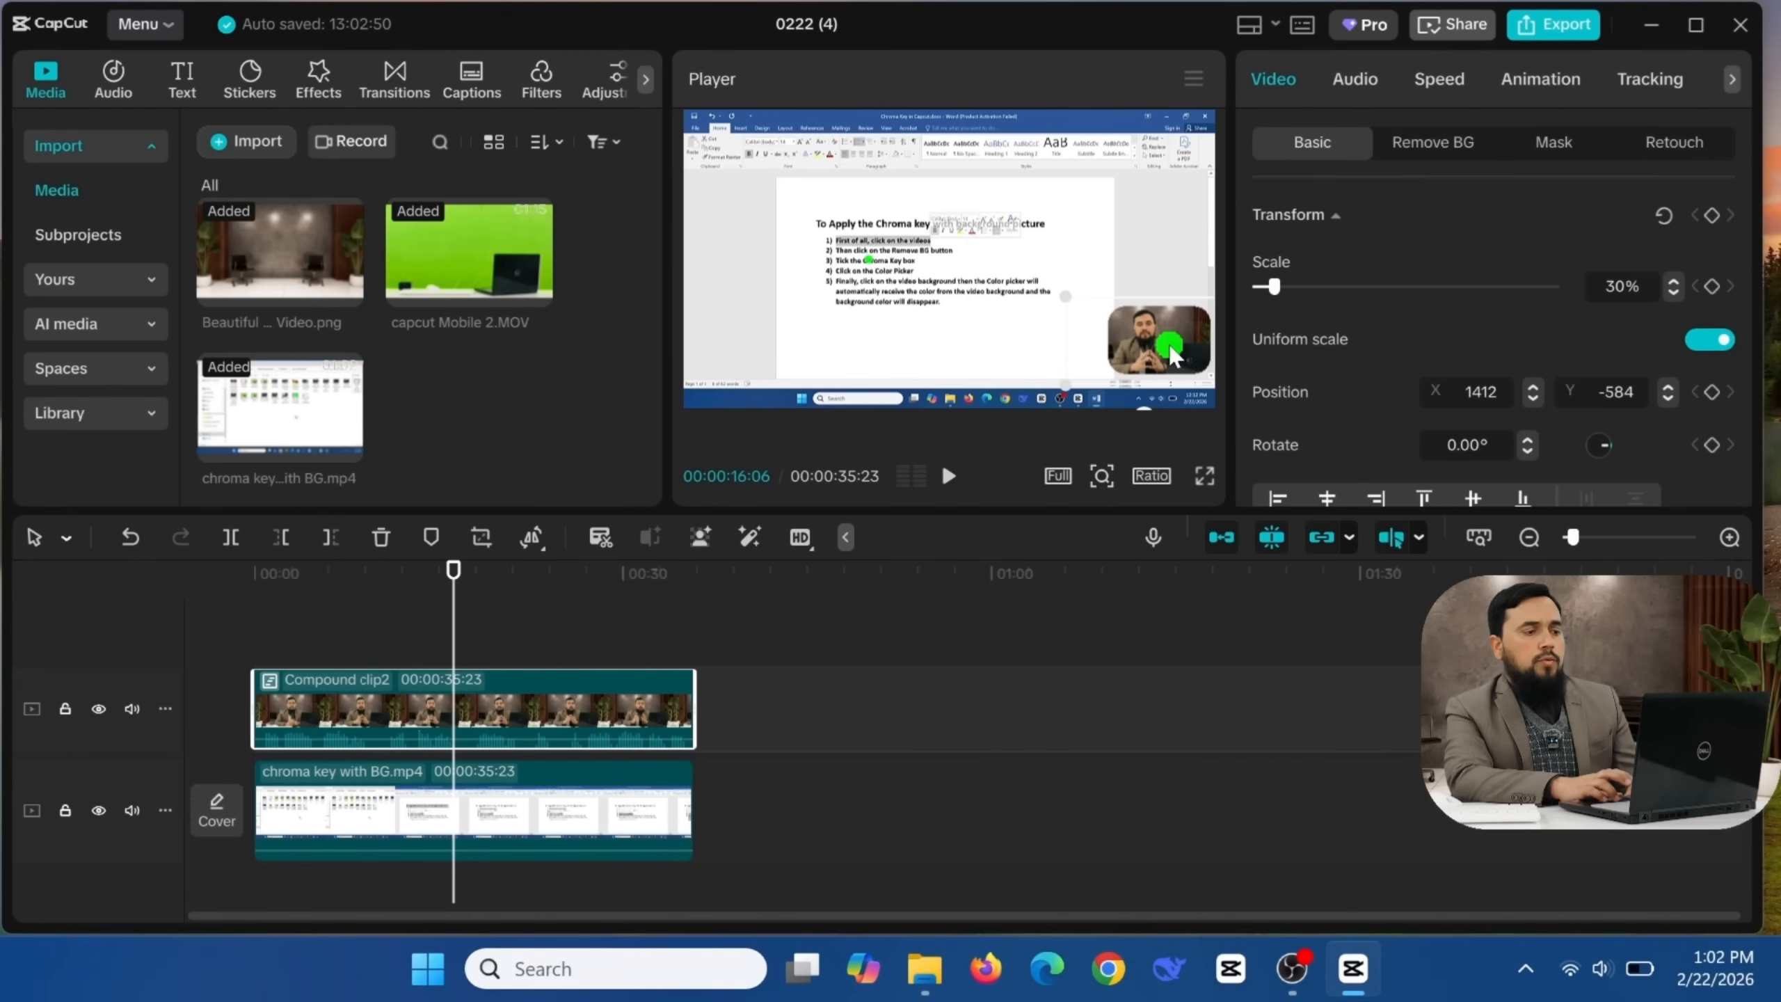
left_click(1029, 333)
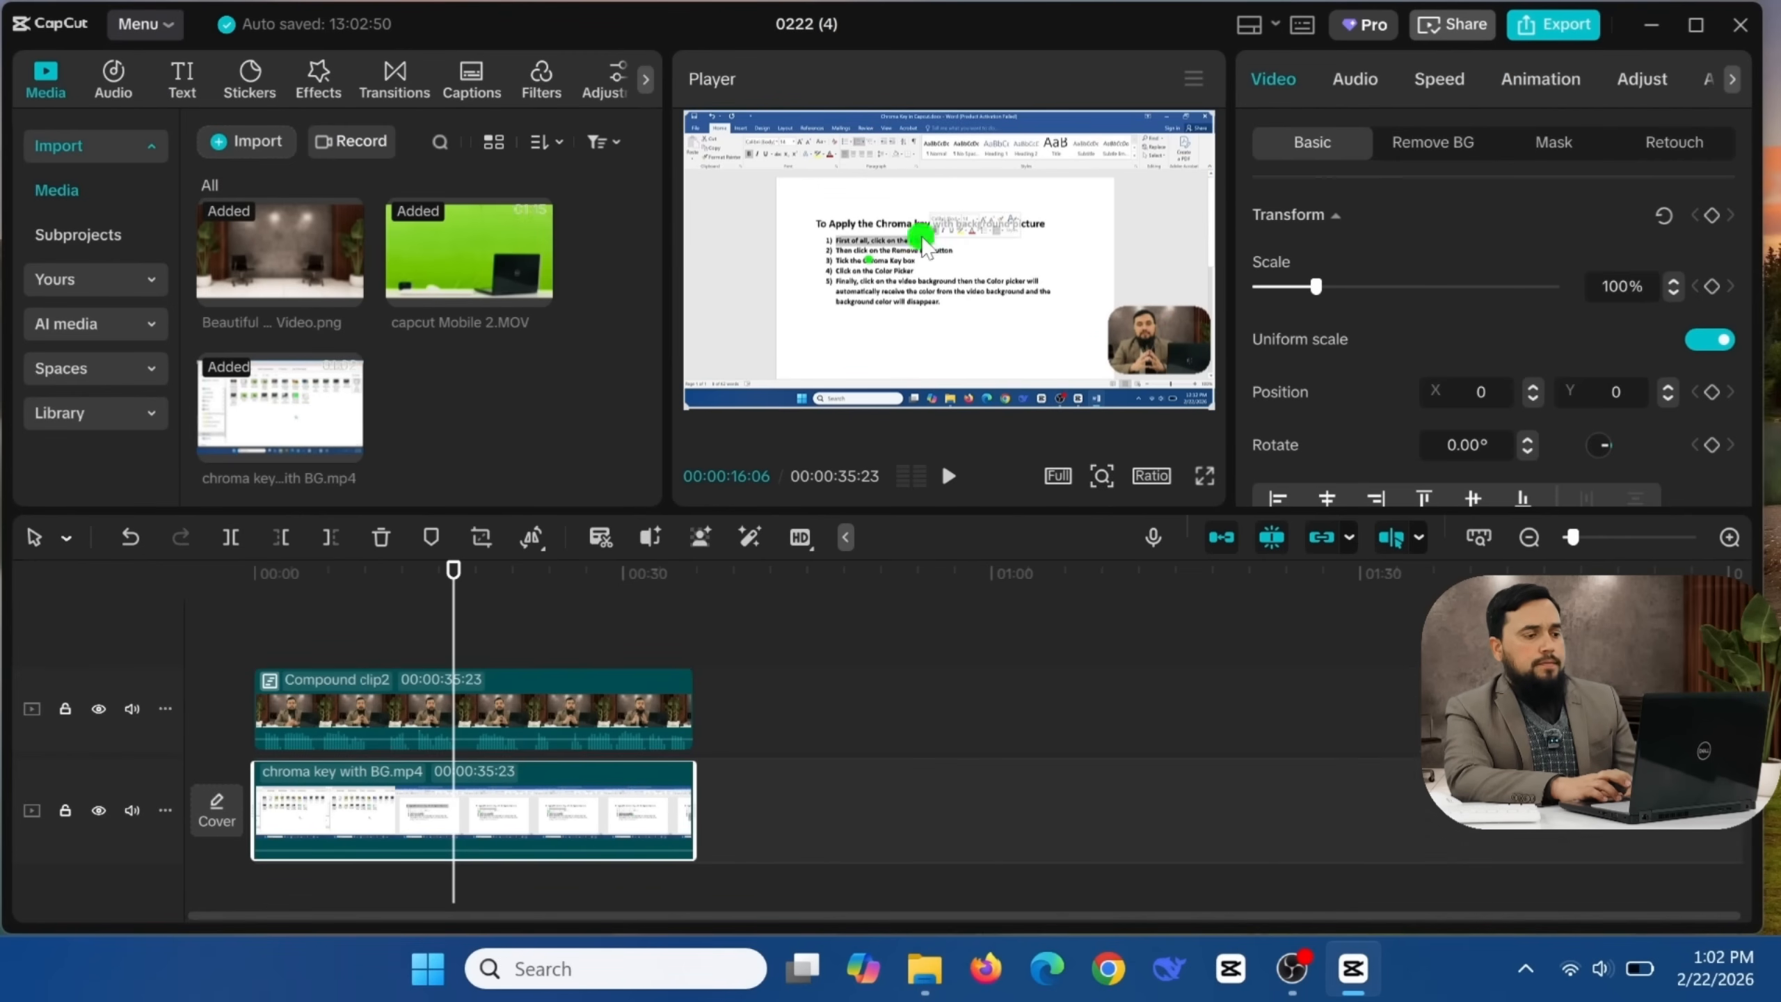
Step: Apply the Fragment entrance animation to the compound clip and lengthen the animation's duration
left_click(1142, 349)
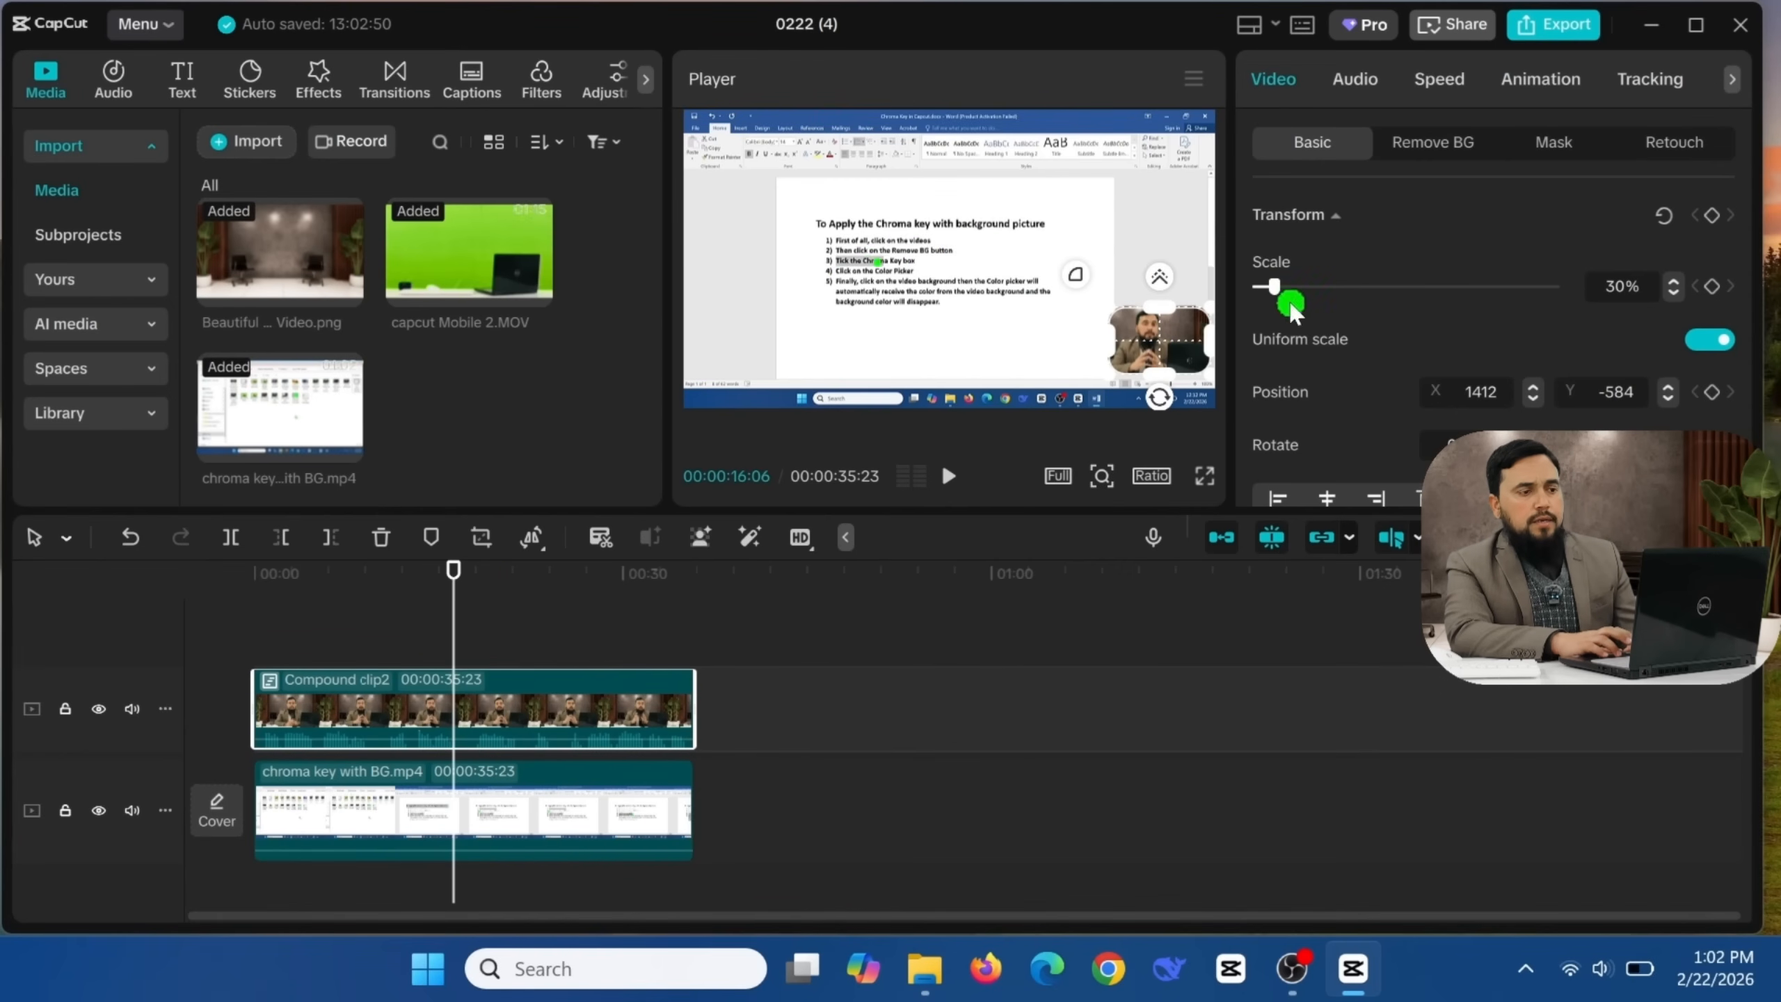
left_click(1545, 81)
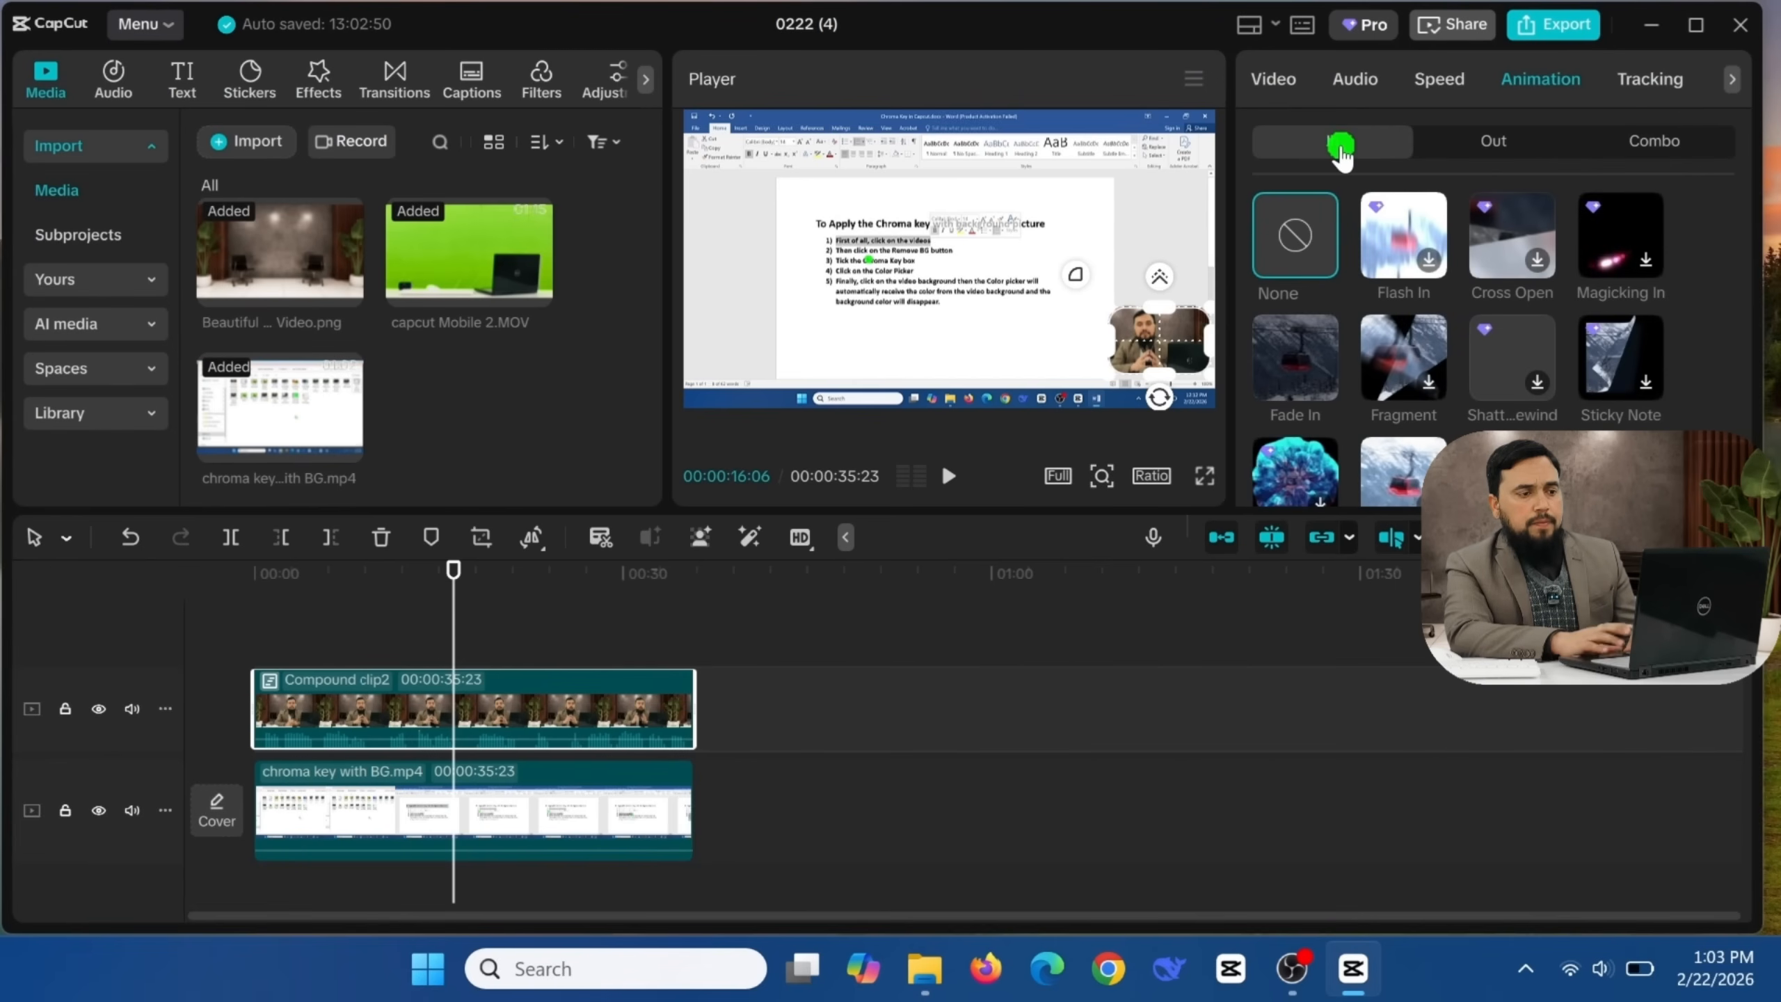
left_click(1387, 268)
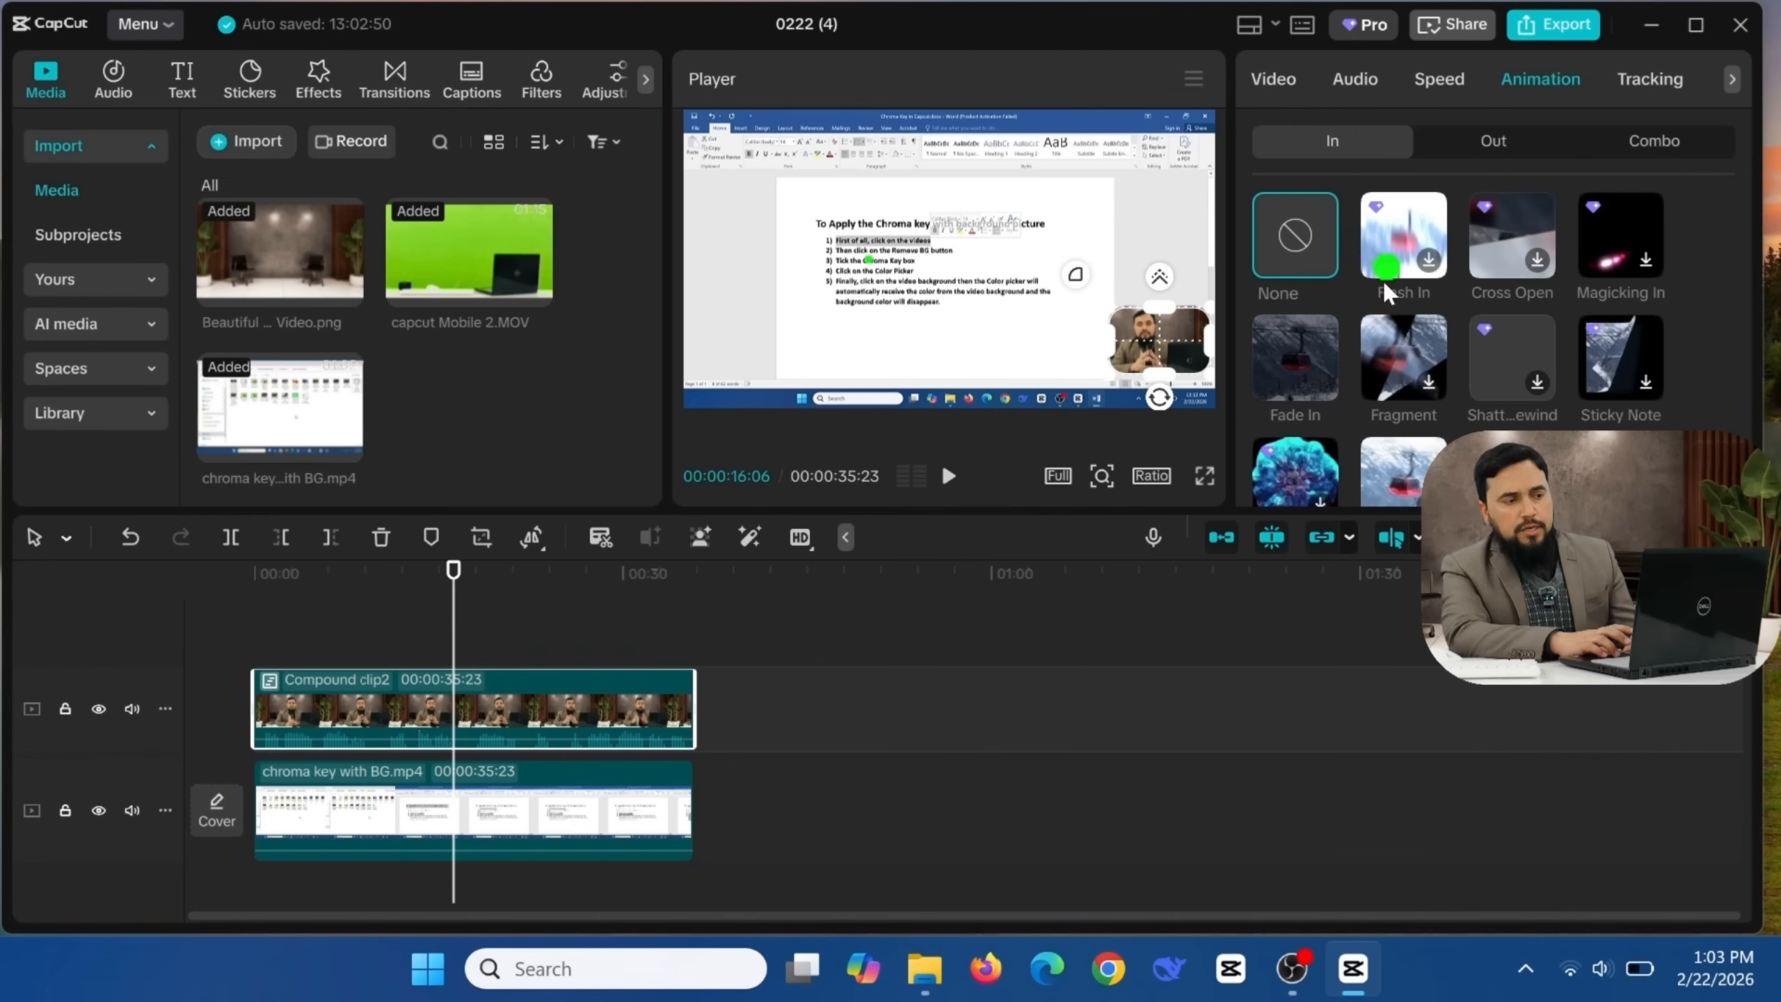
left_click(1392, 386)
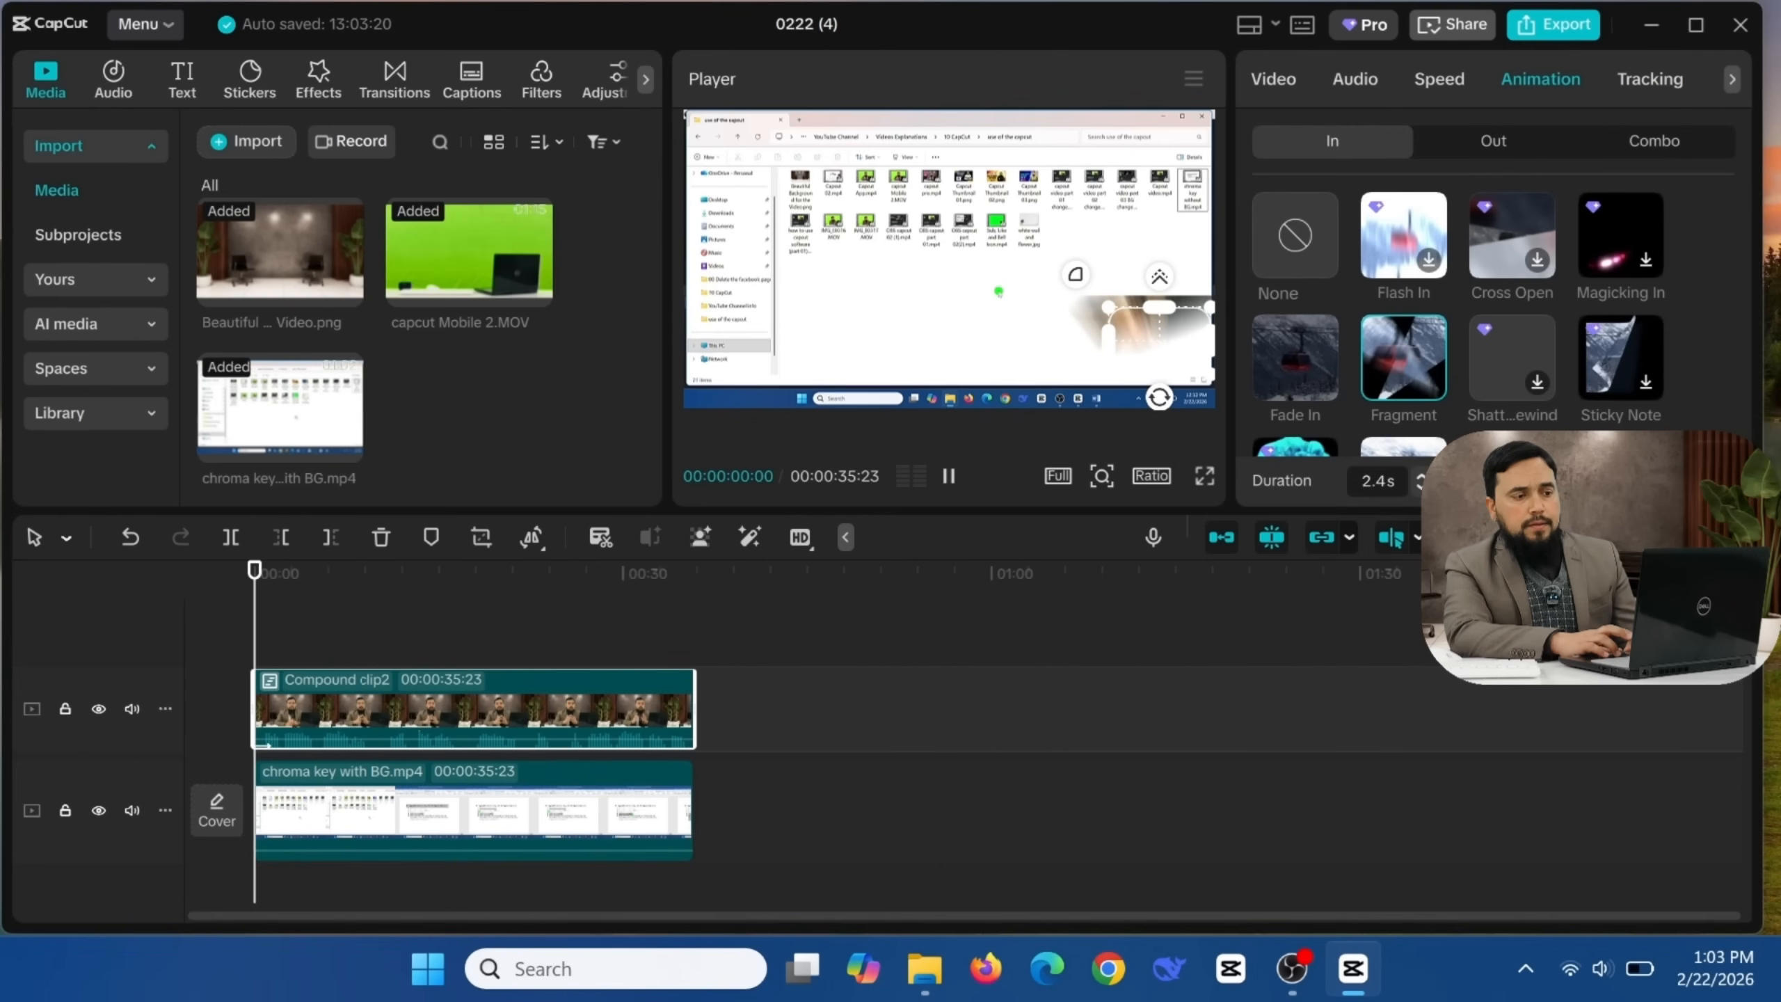
left_click(1420, 485)
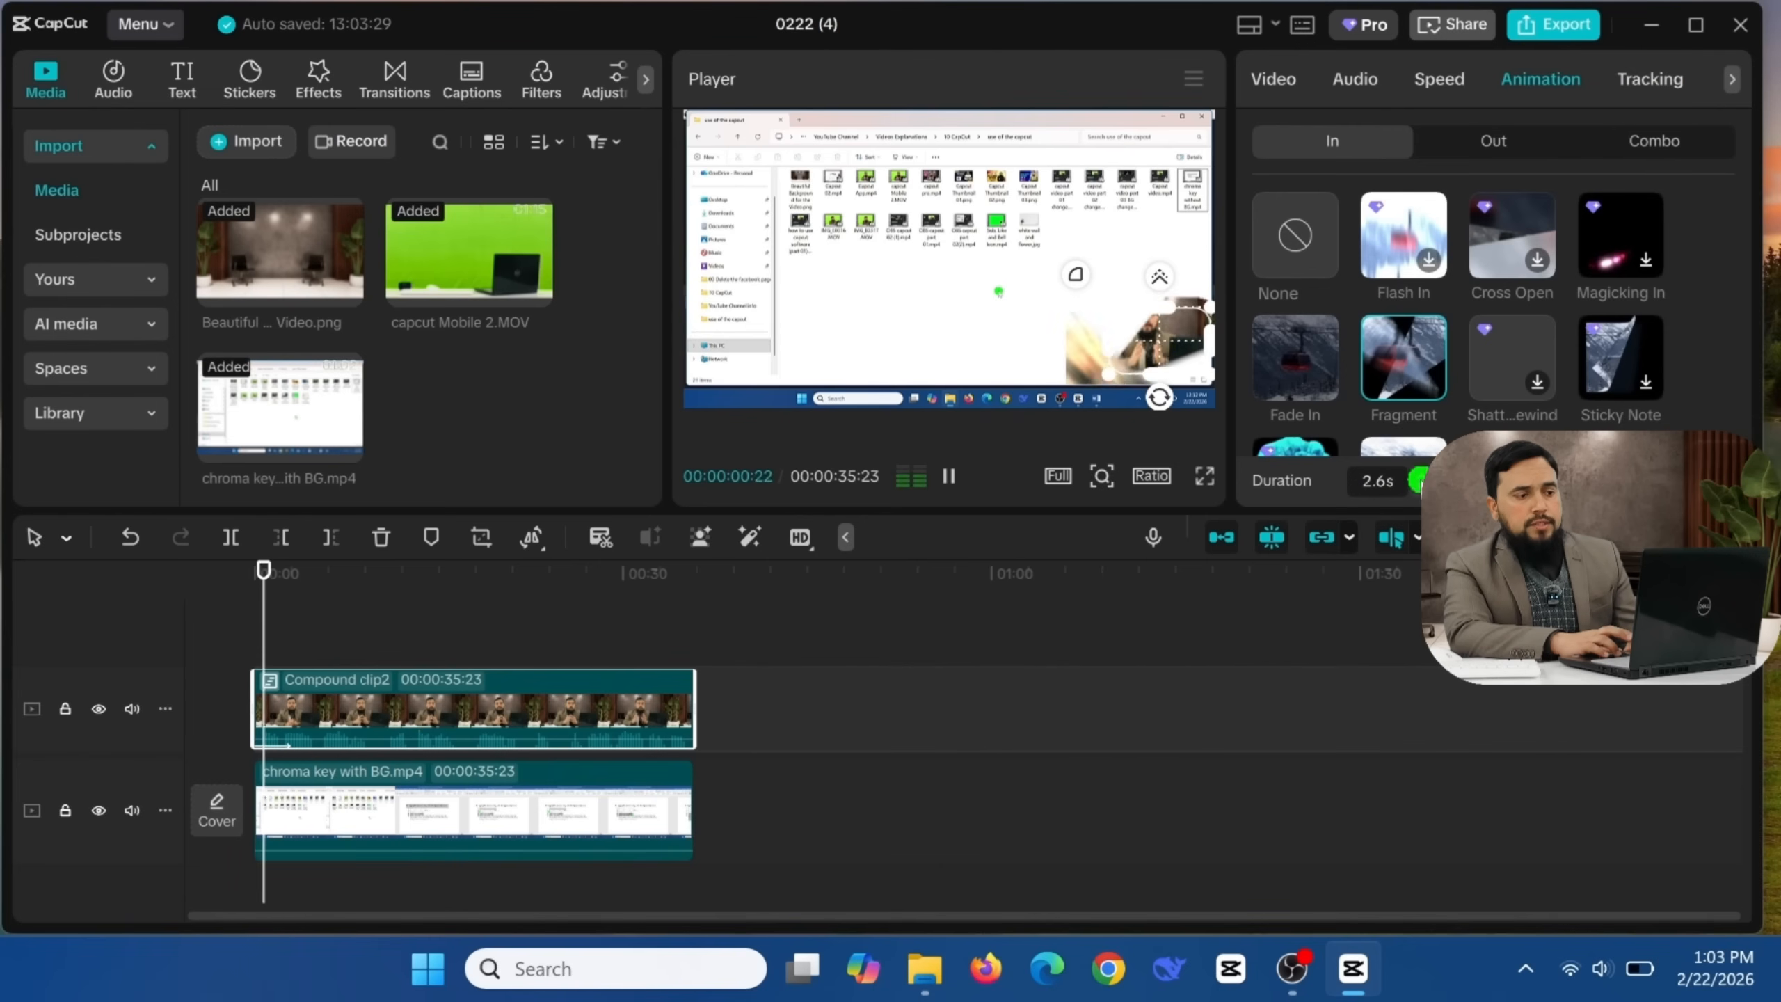
left_click_drag(1420, 481, 1454, 481)
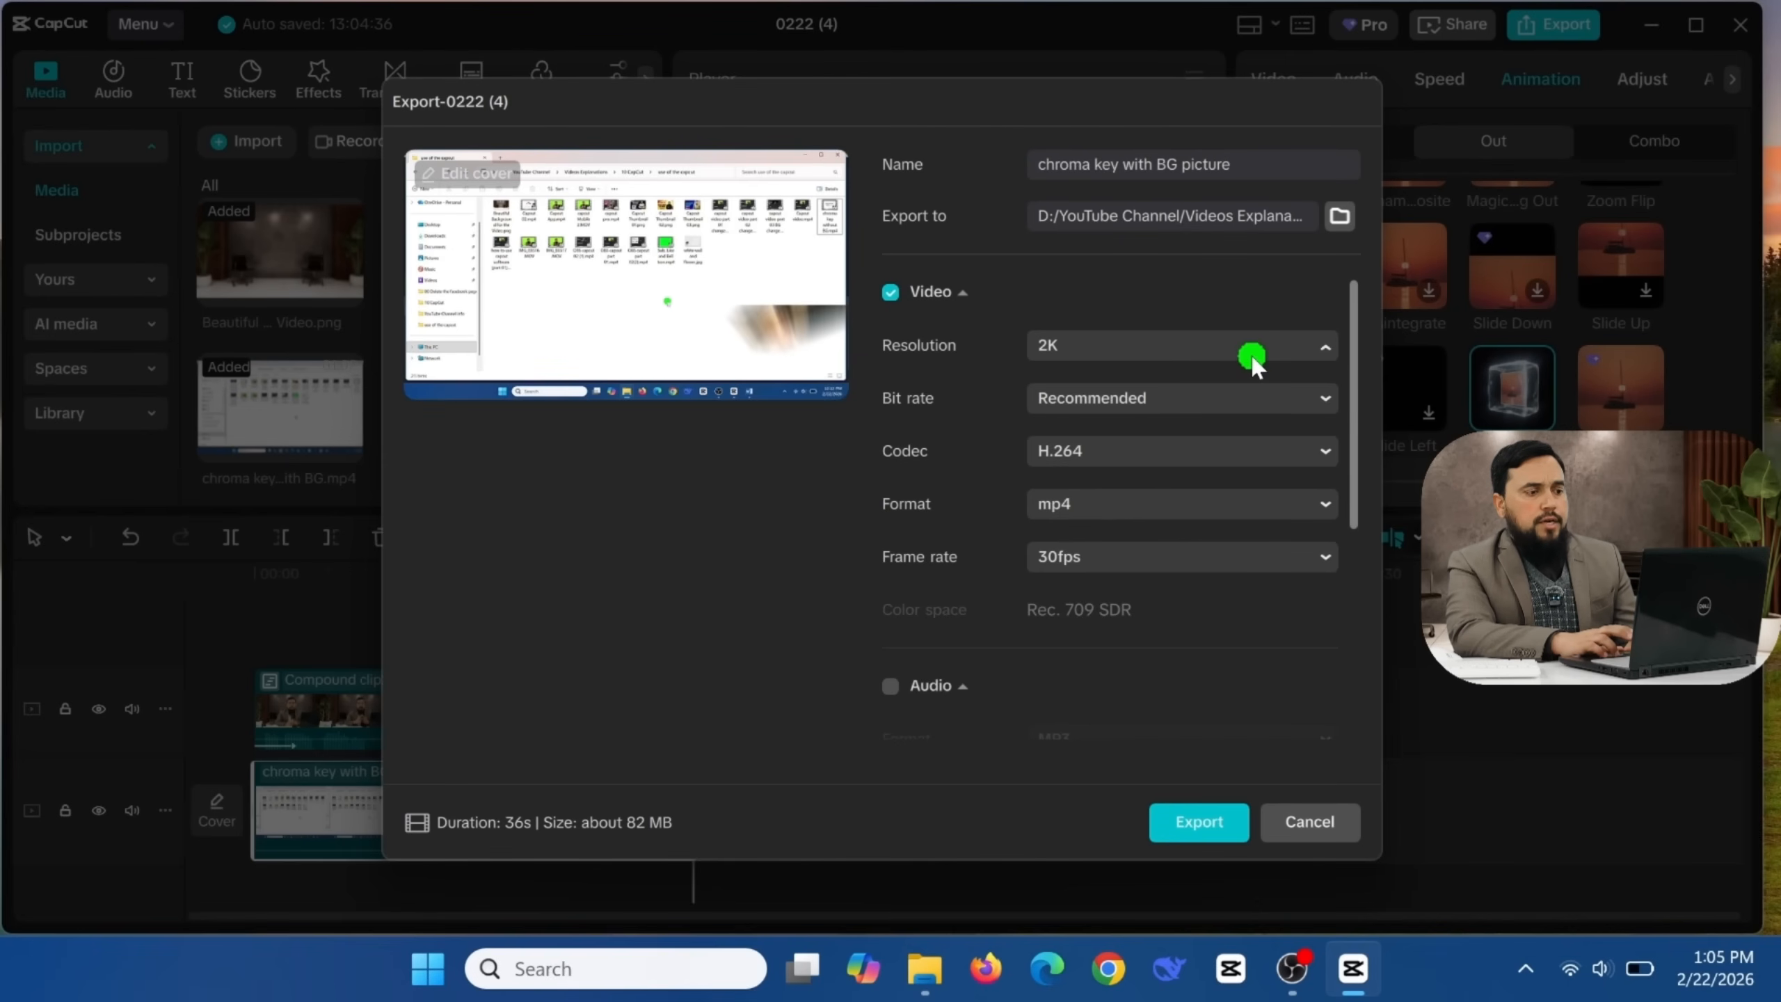
Step: Configure the video export for 2K resolution, mp4 format and a 30fps frame rate
left_click(1114, 572)
left_click(1096, 604)
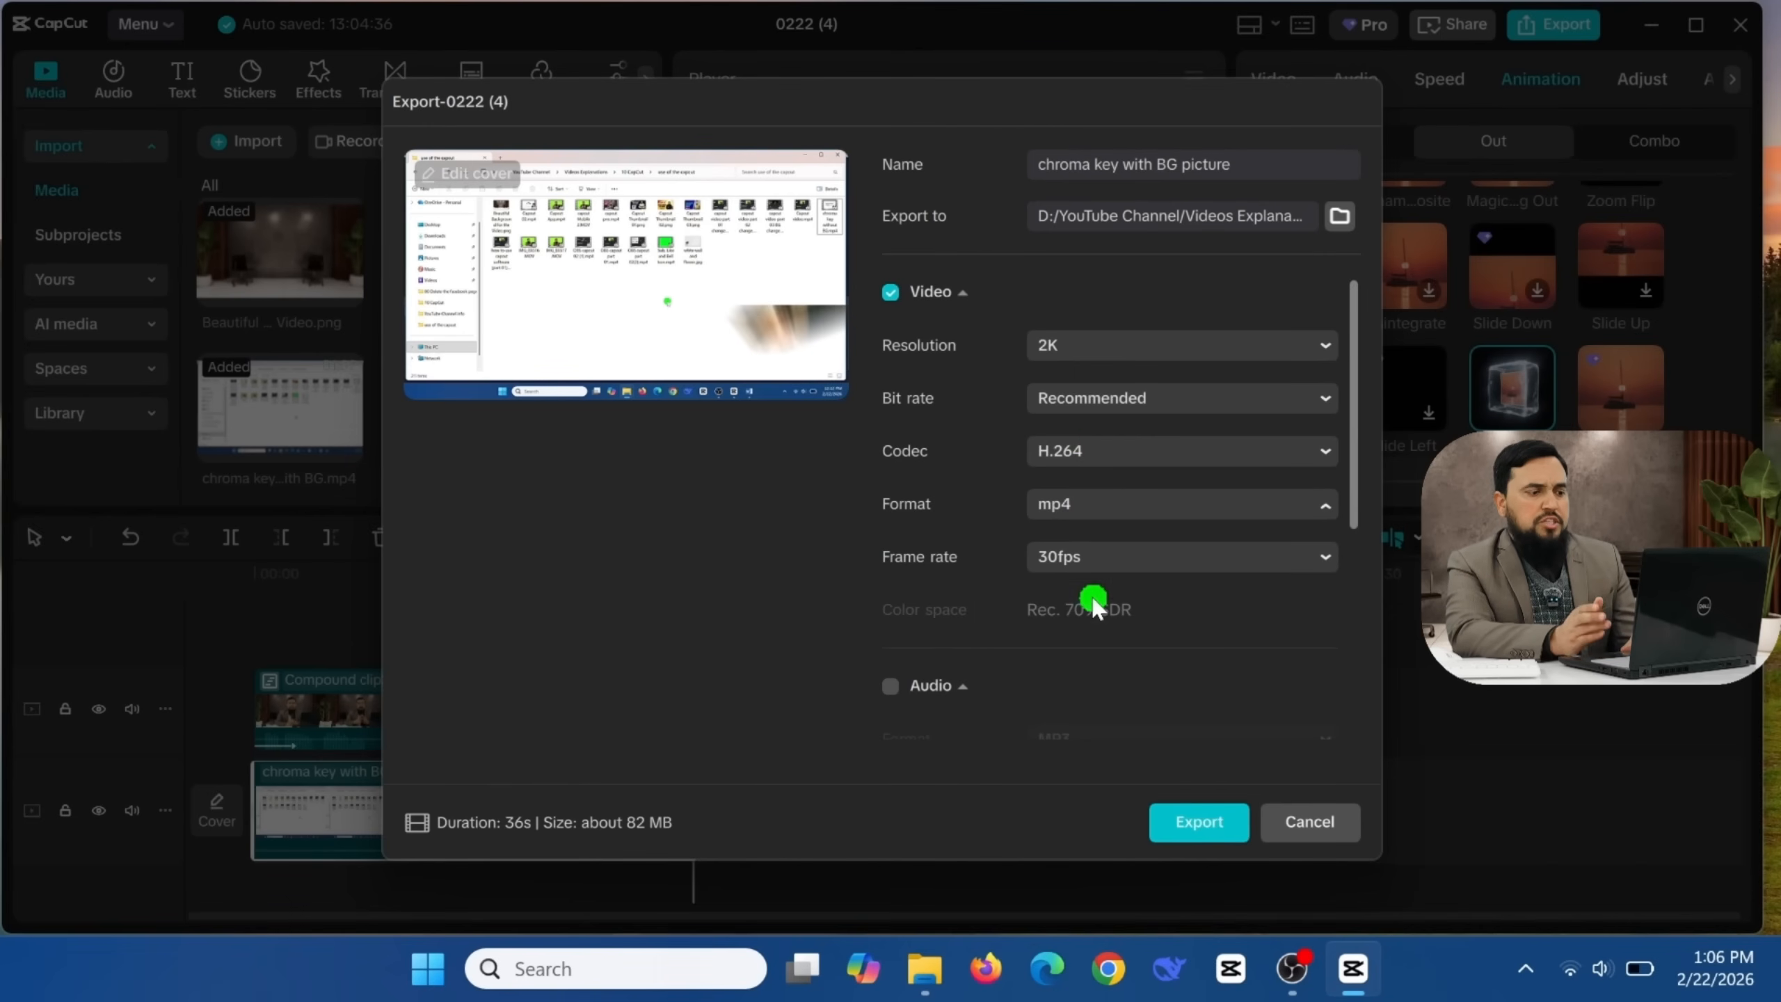
left_click(1109, 561)
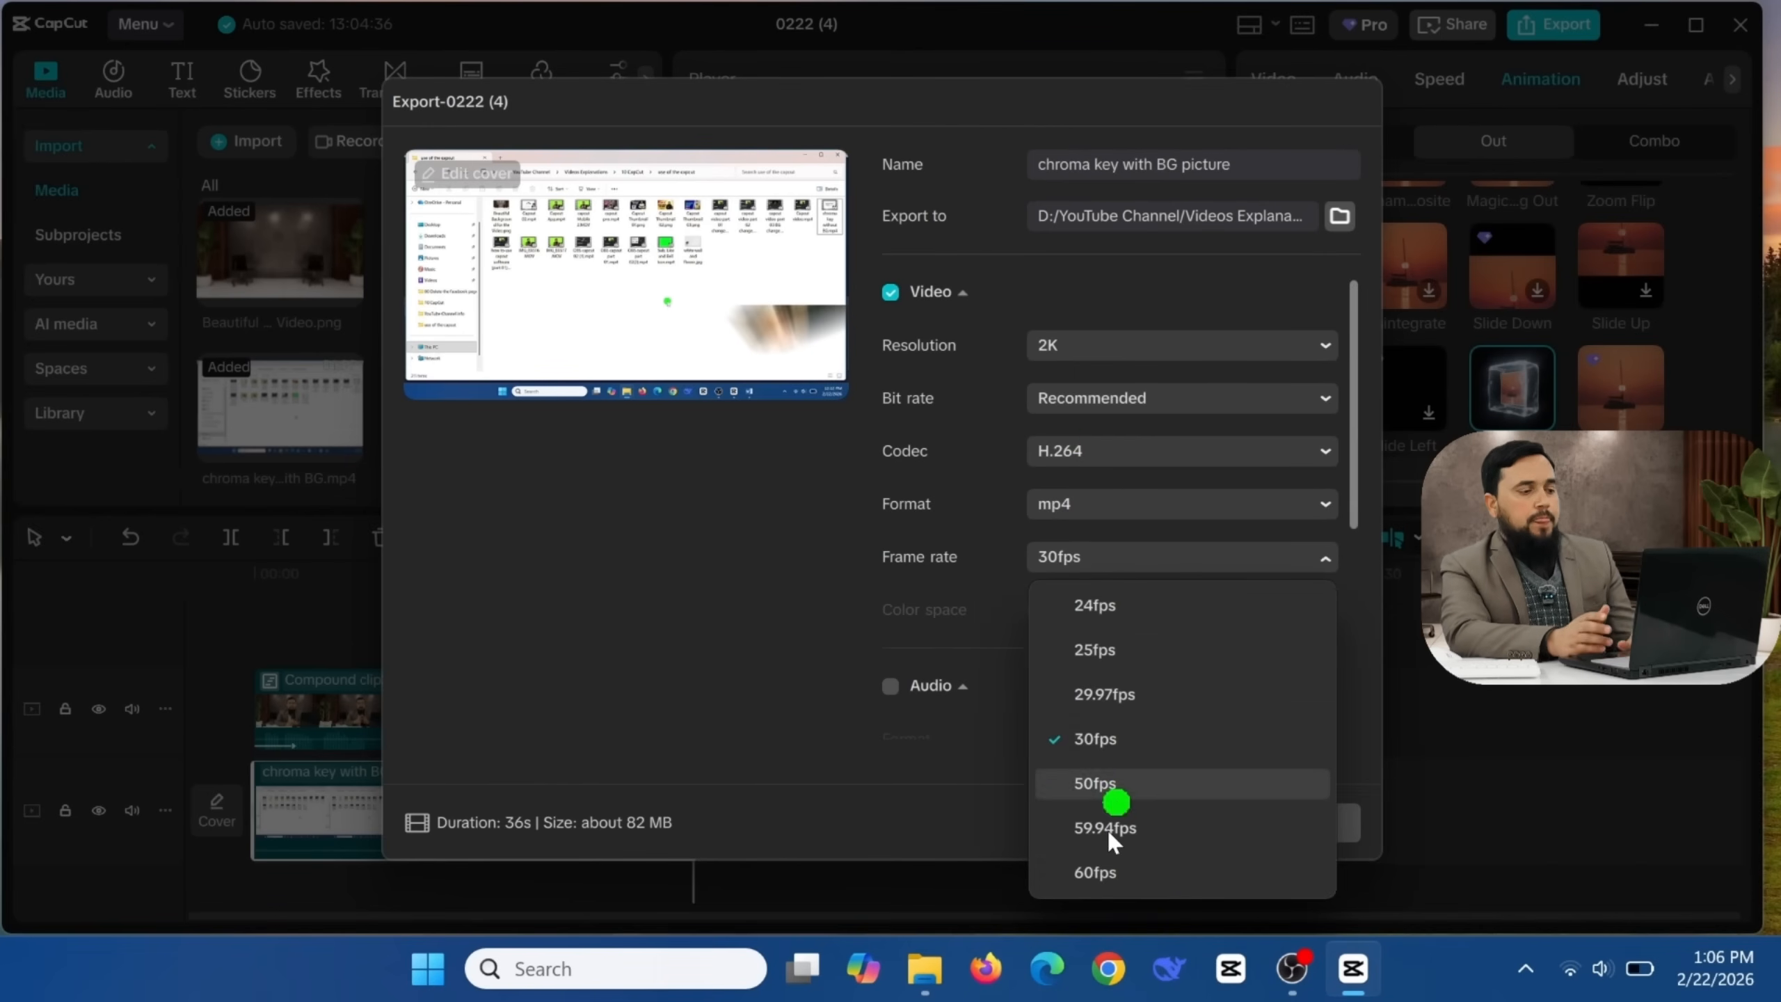
left_click(1111, 735)
Step: Export the video under the name chroma key with BG picture and dismiss the sharing options once it is saved
left_click(1184, 816)
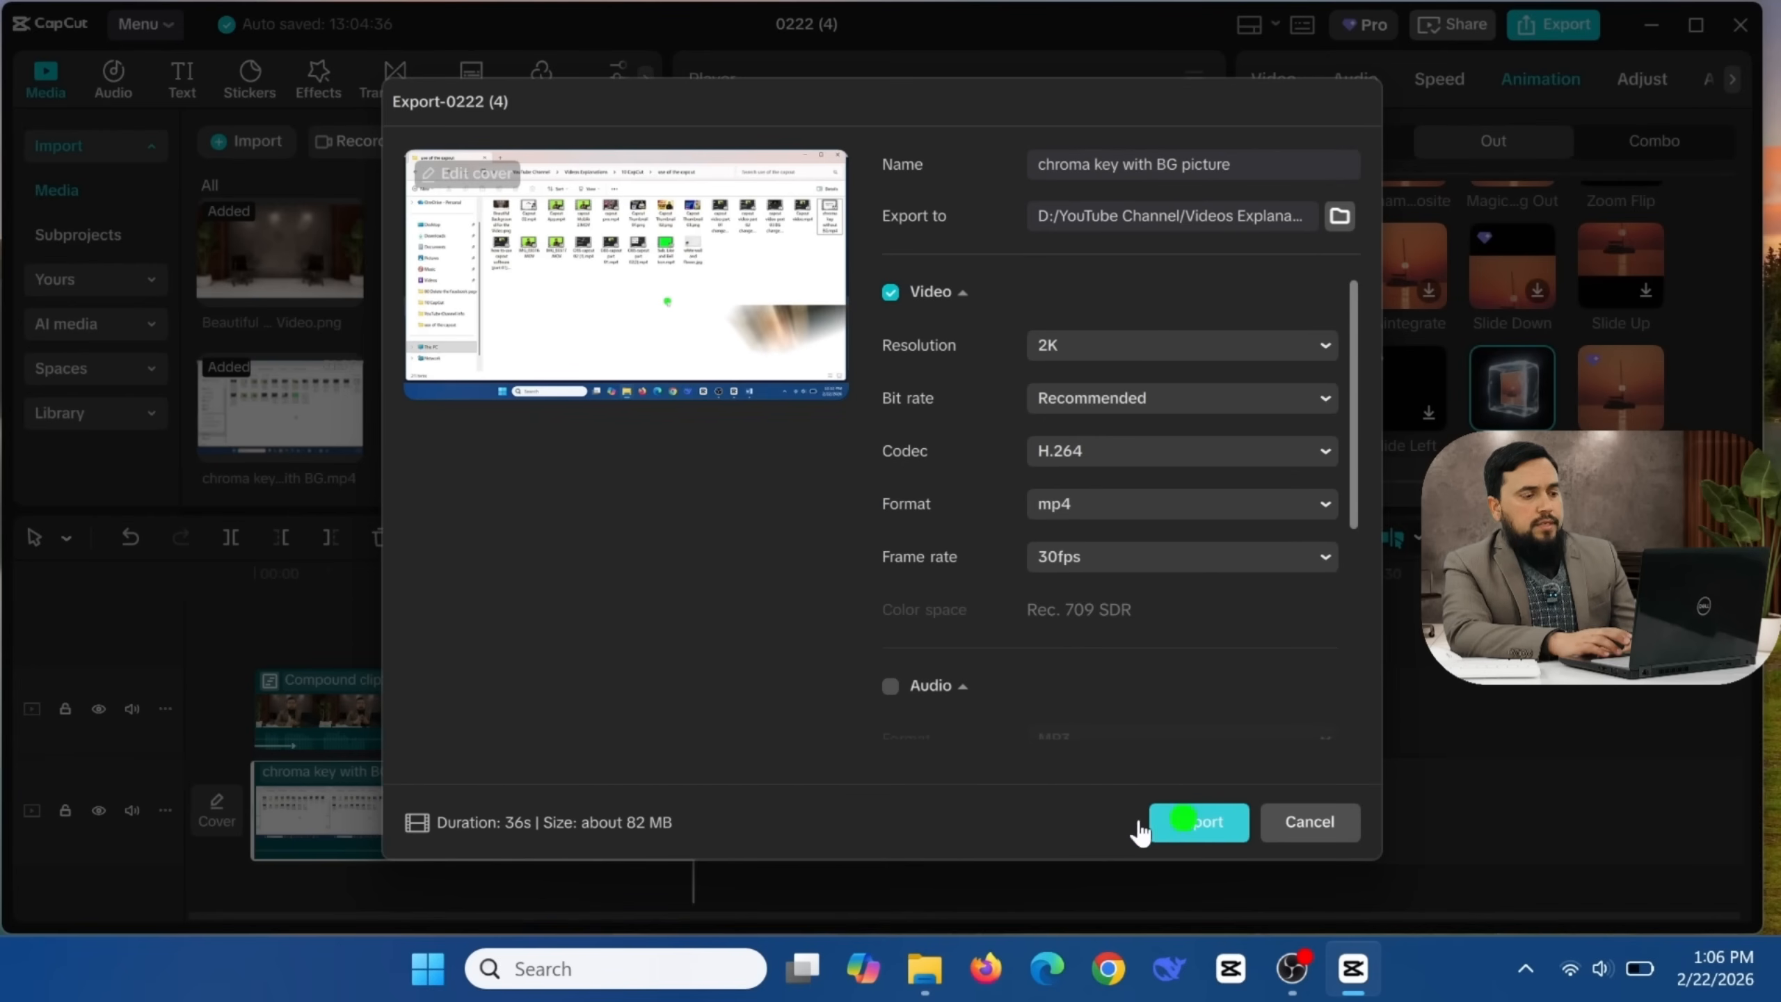
left_click(832, 777)
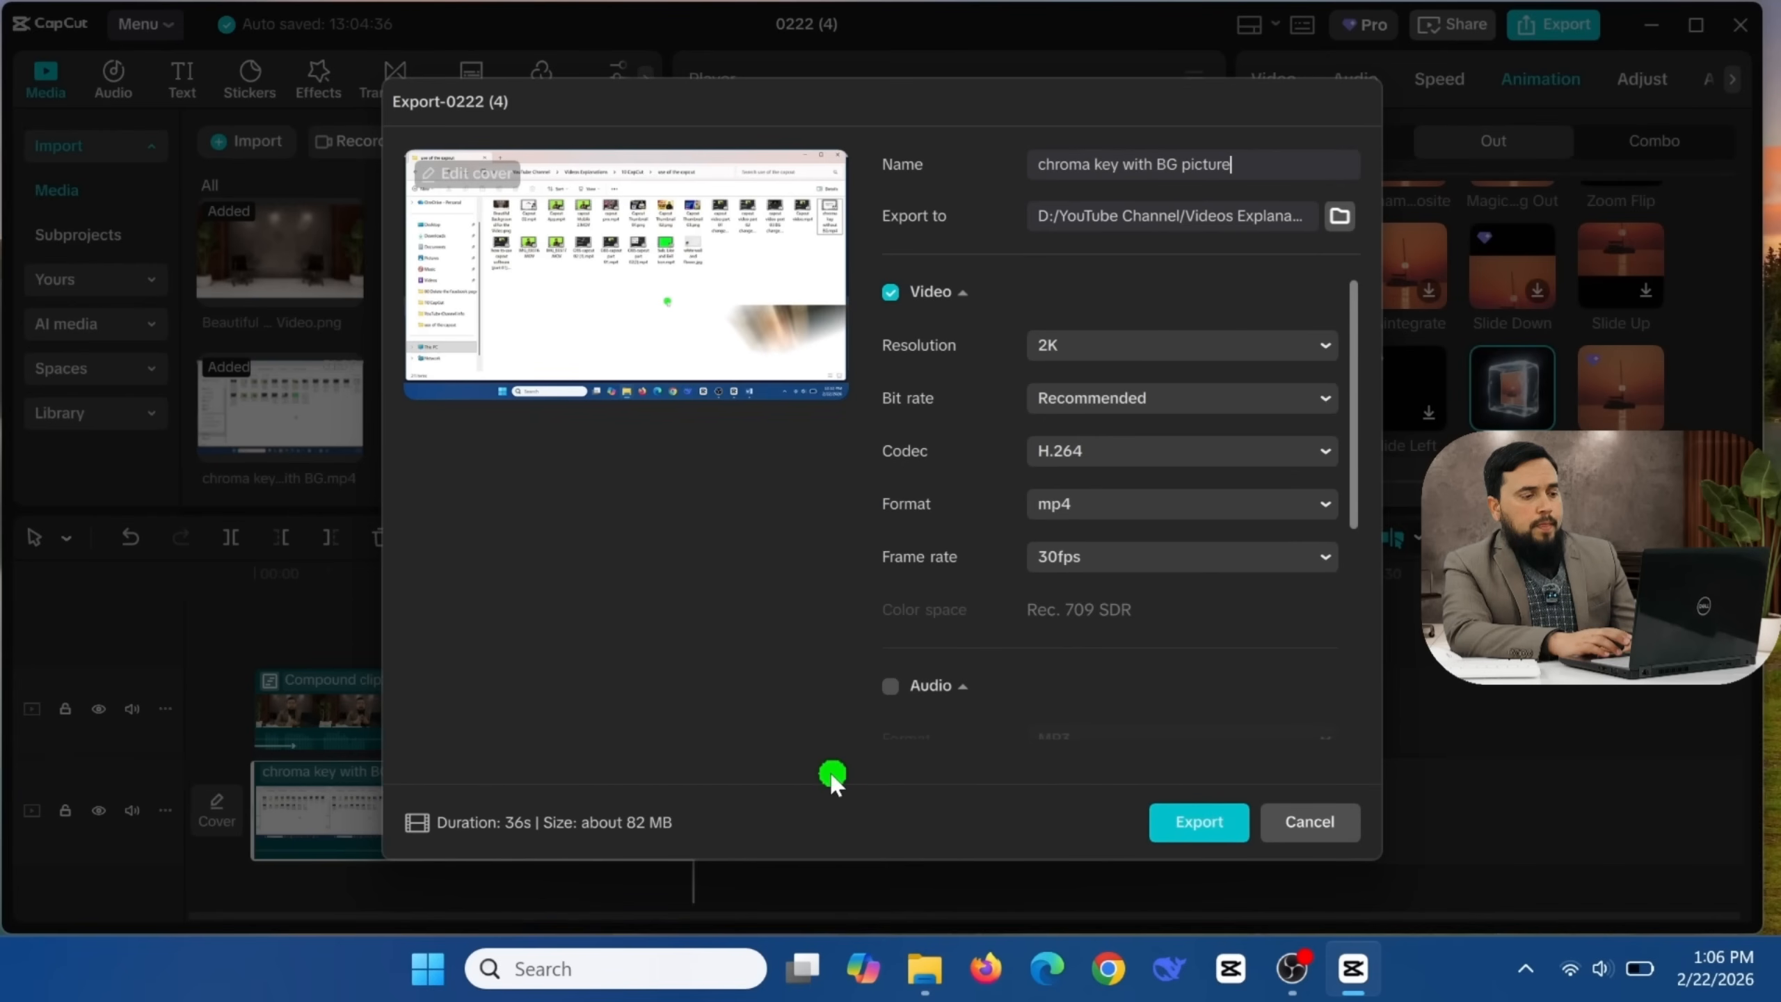
left_click(1185, 824)
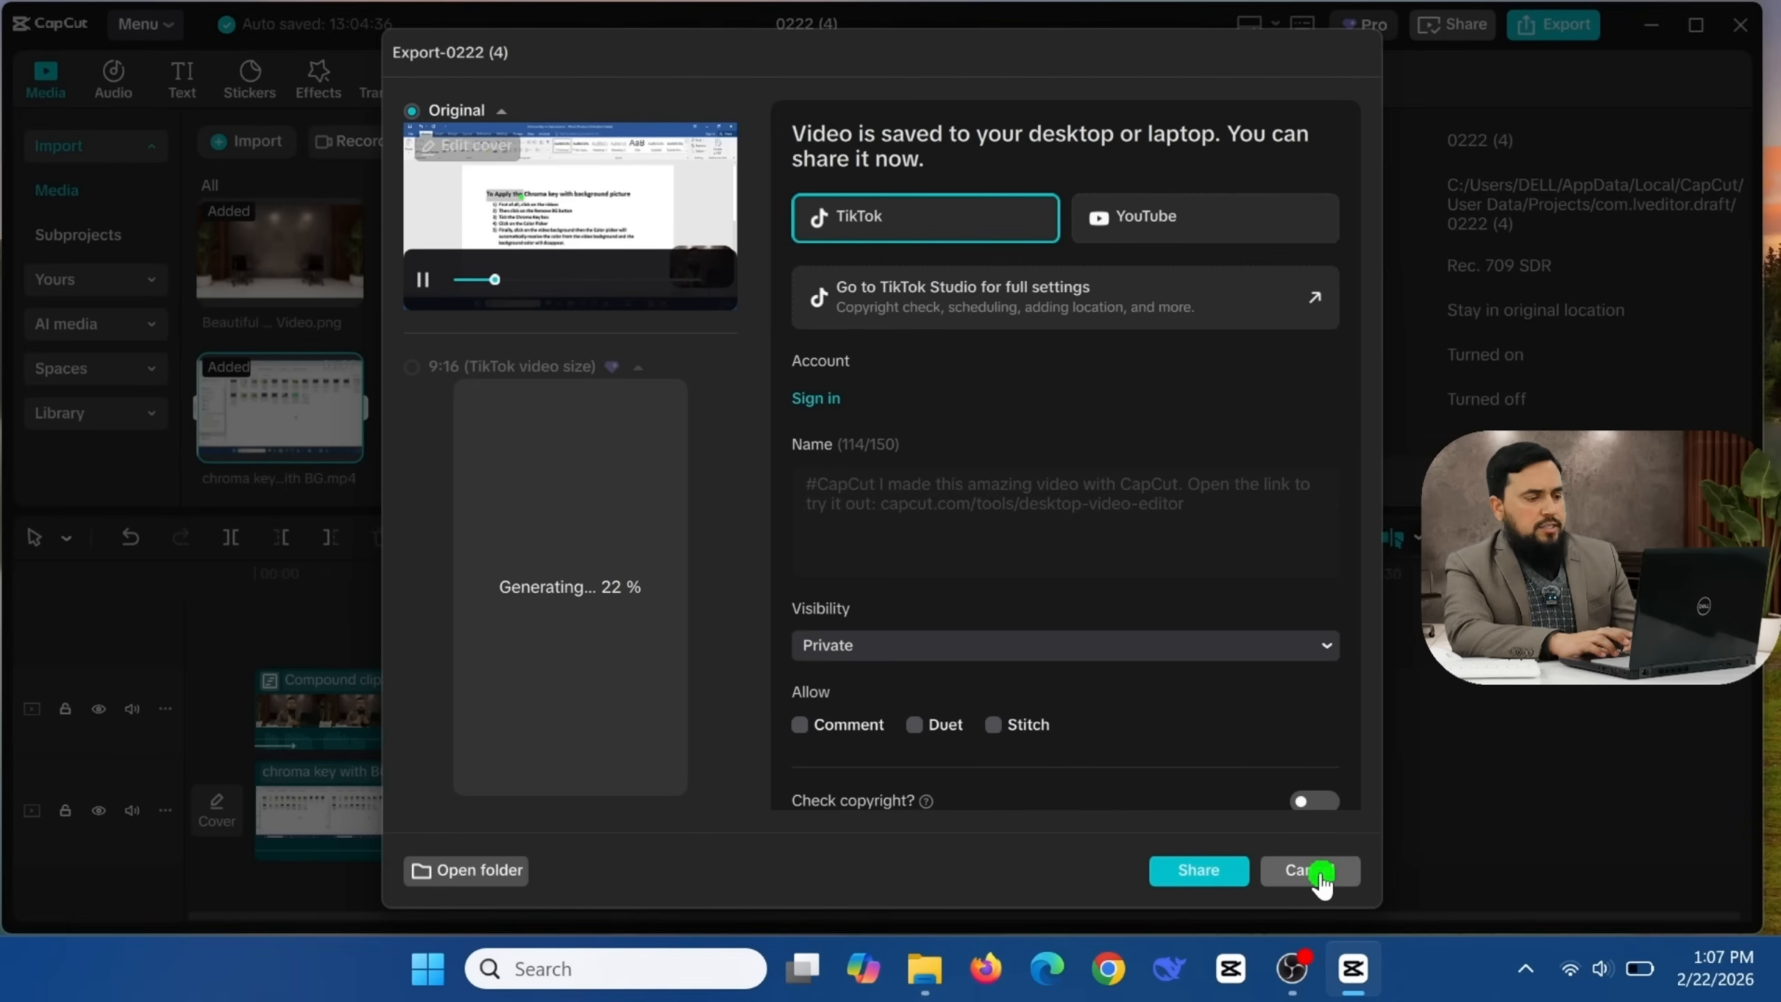
left_click(1318, 873)
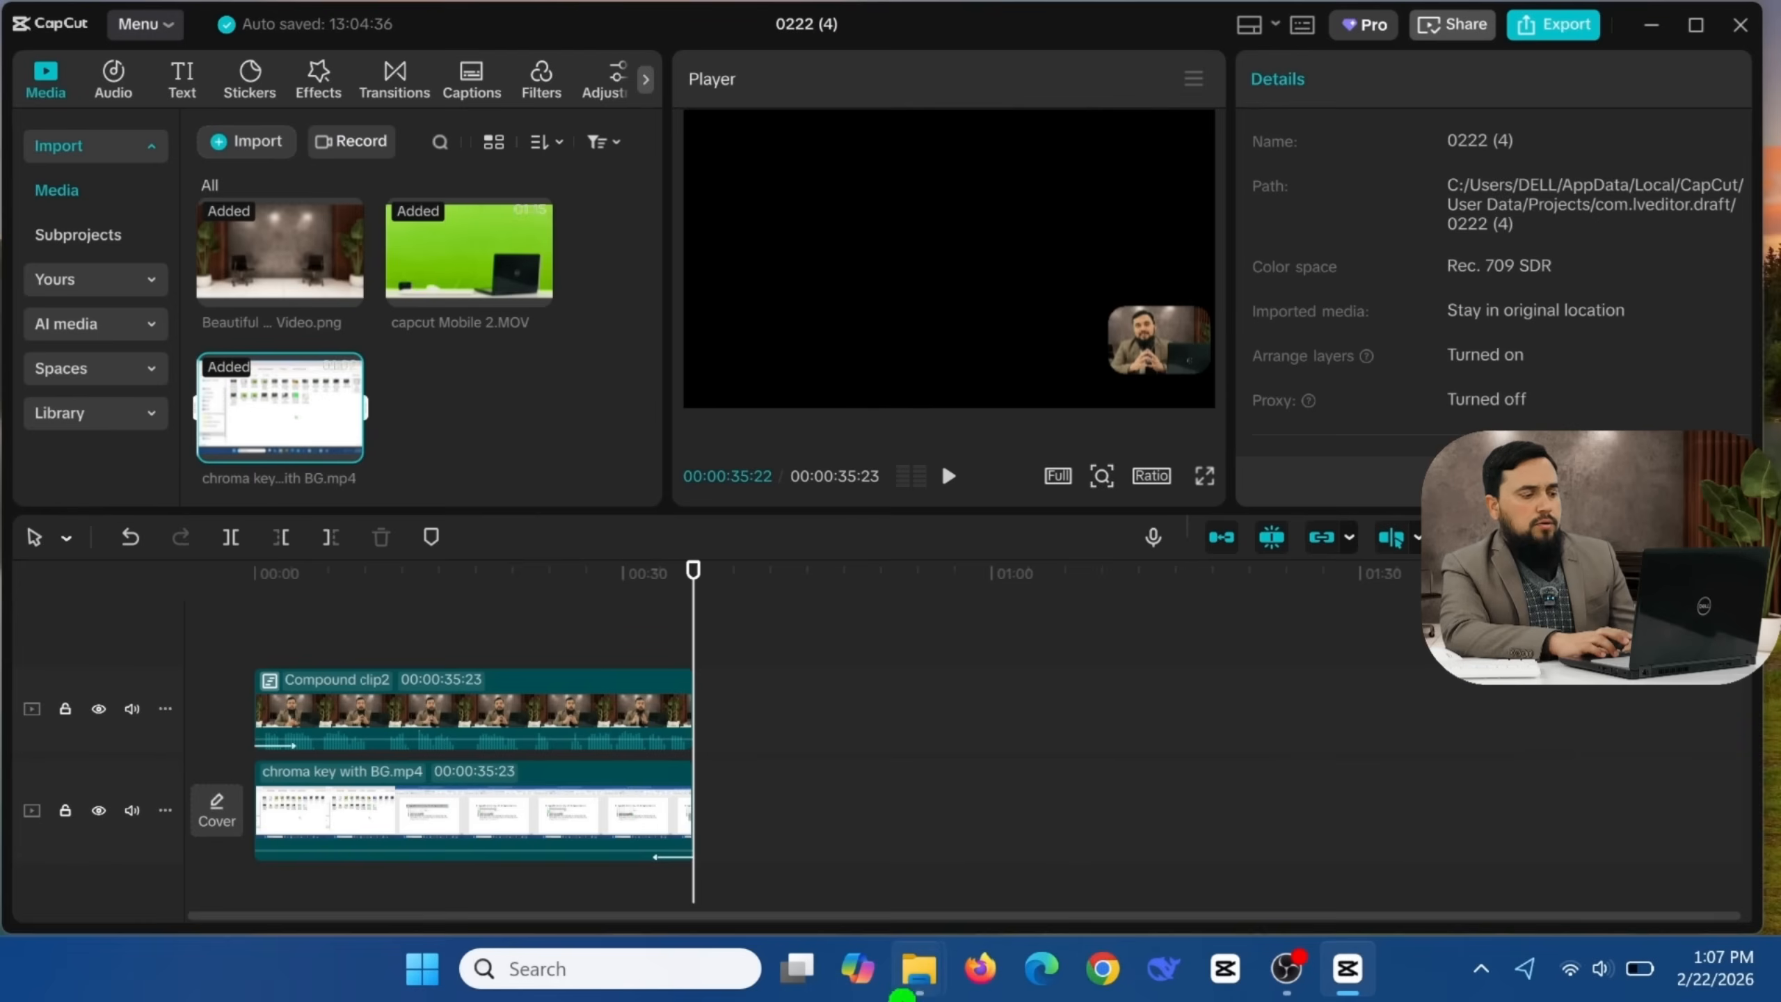
Step: Switch to File Explorer and open the exported chroma key with BG picture video from the use of the capcut folder
mouse_move(923, 986)
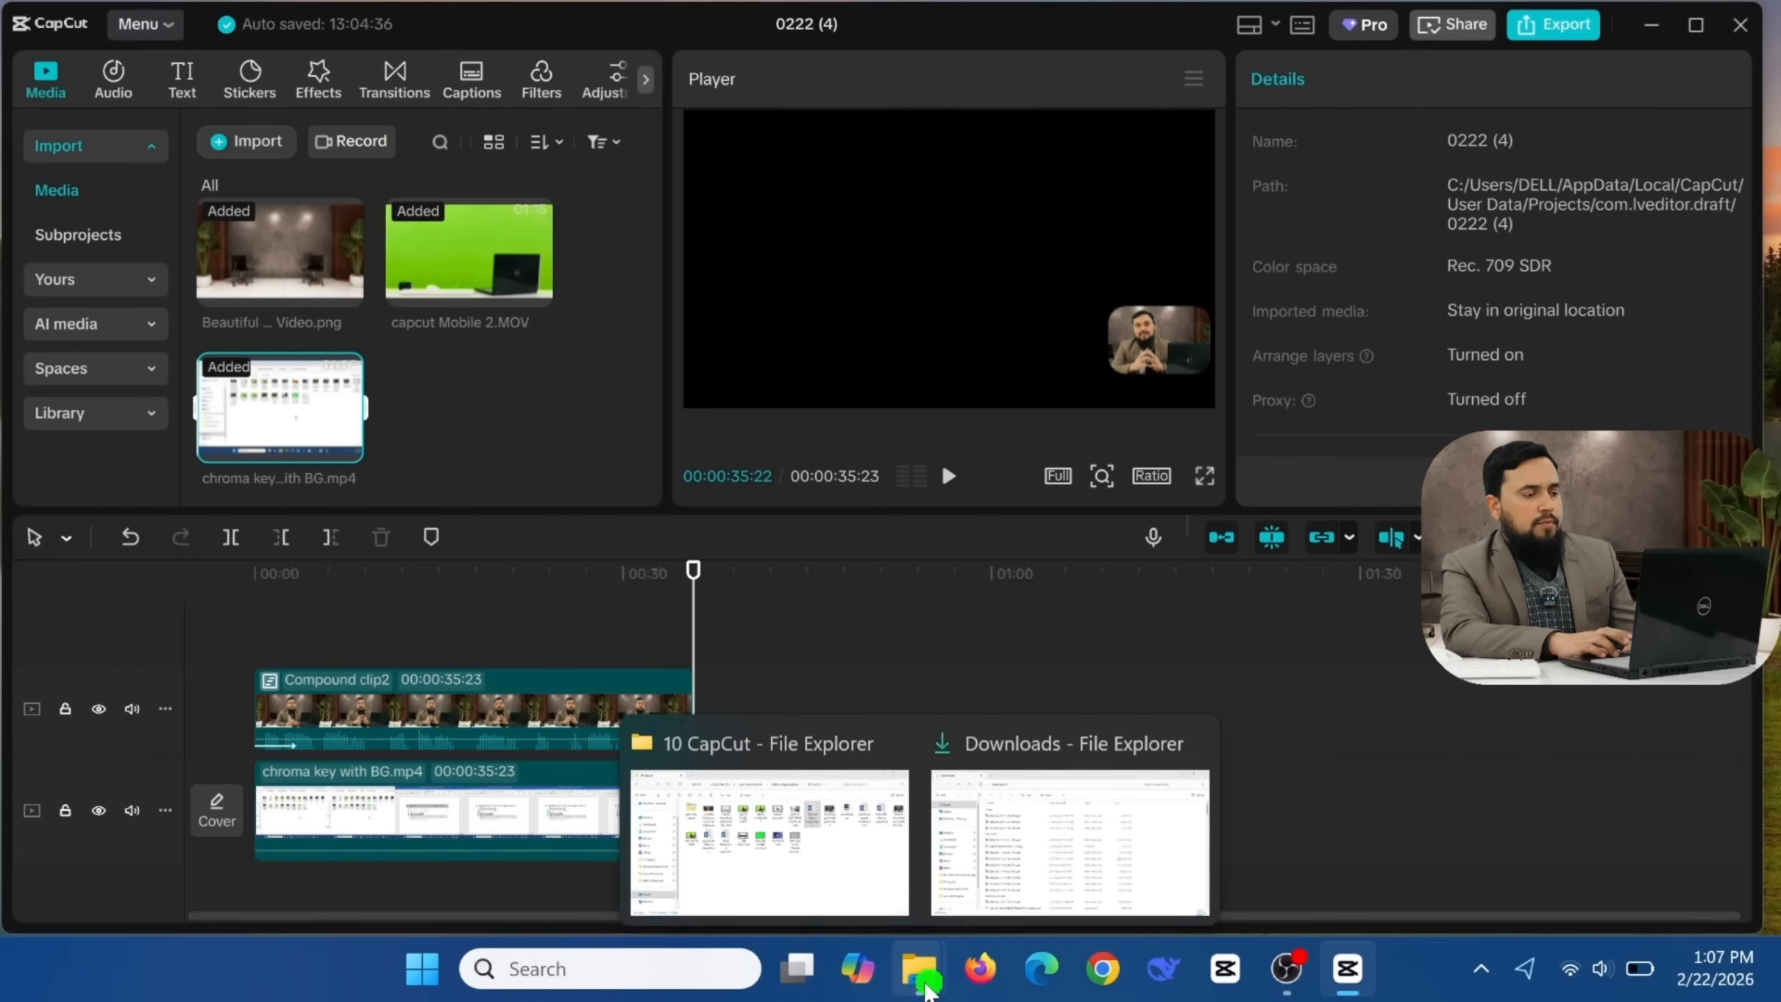
left_click(841, 852)
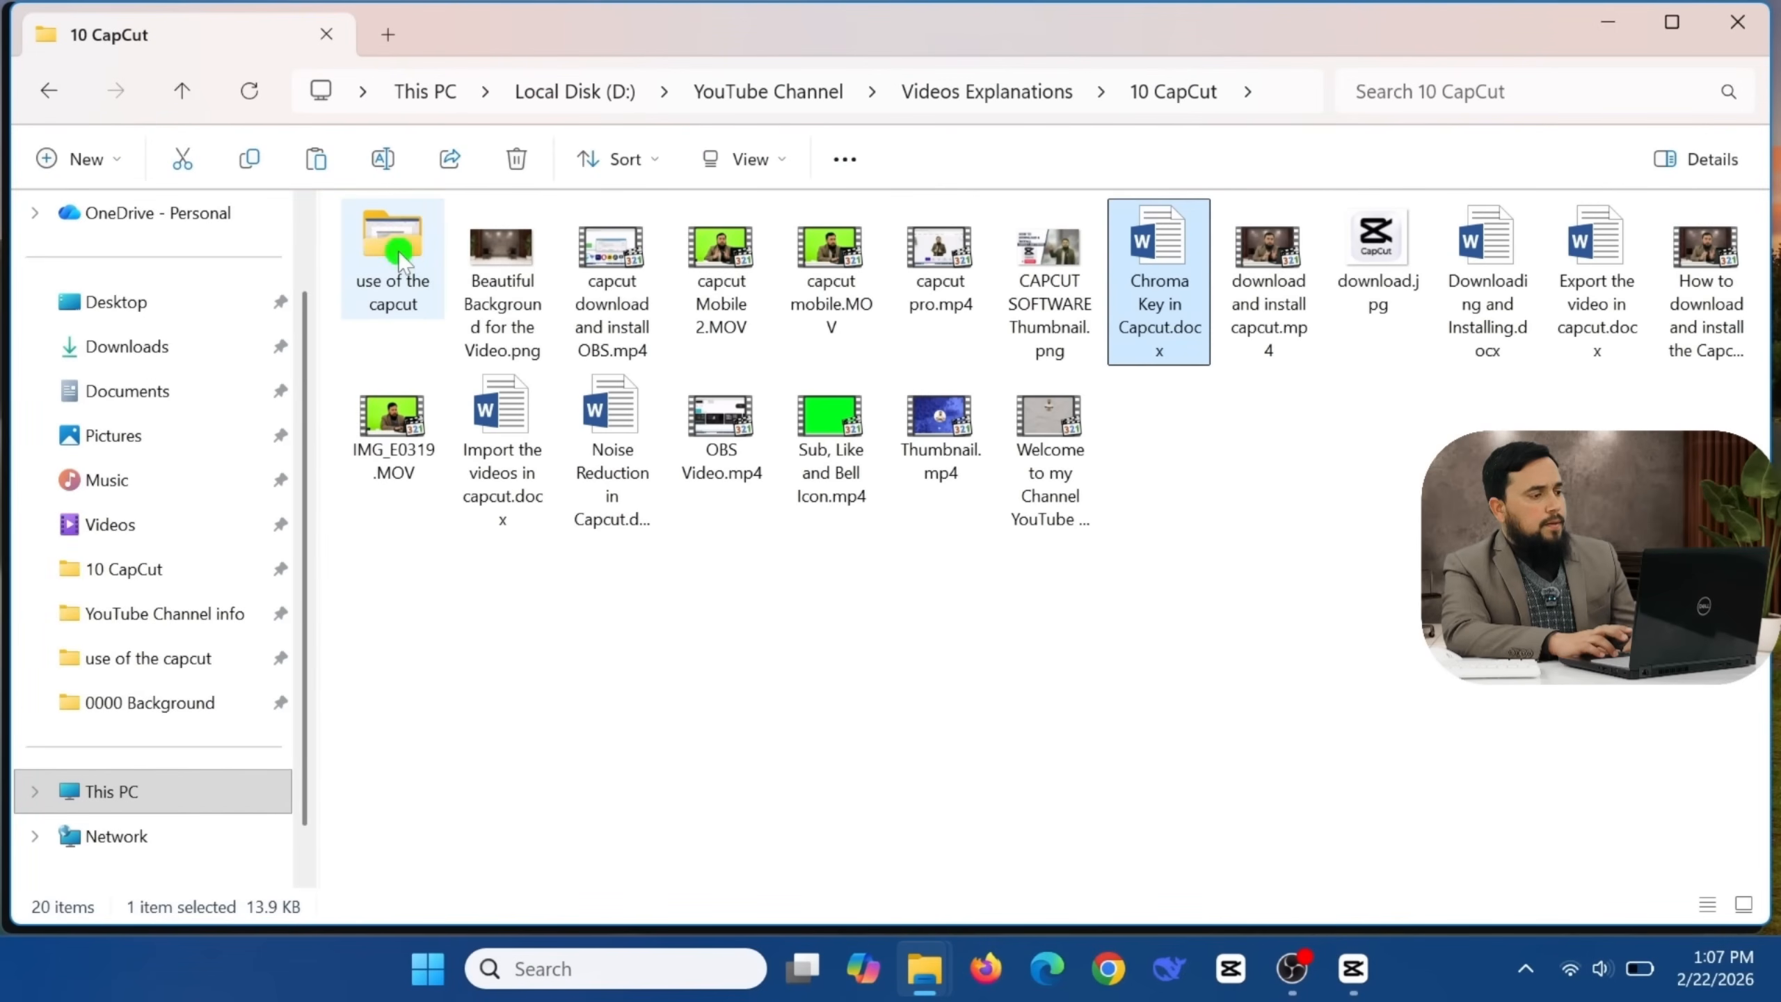
double_click(393, 247)
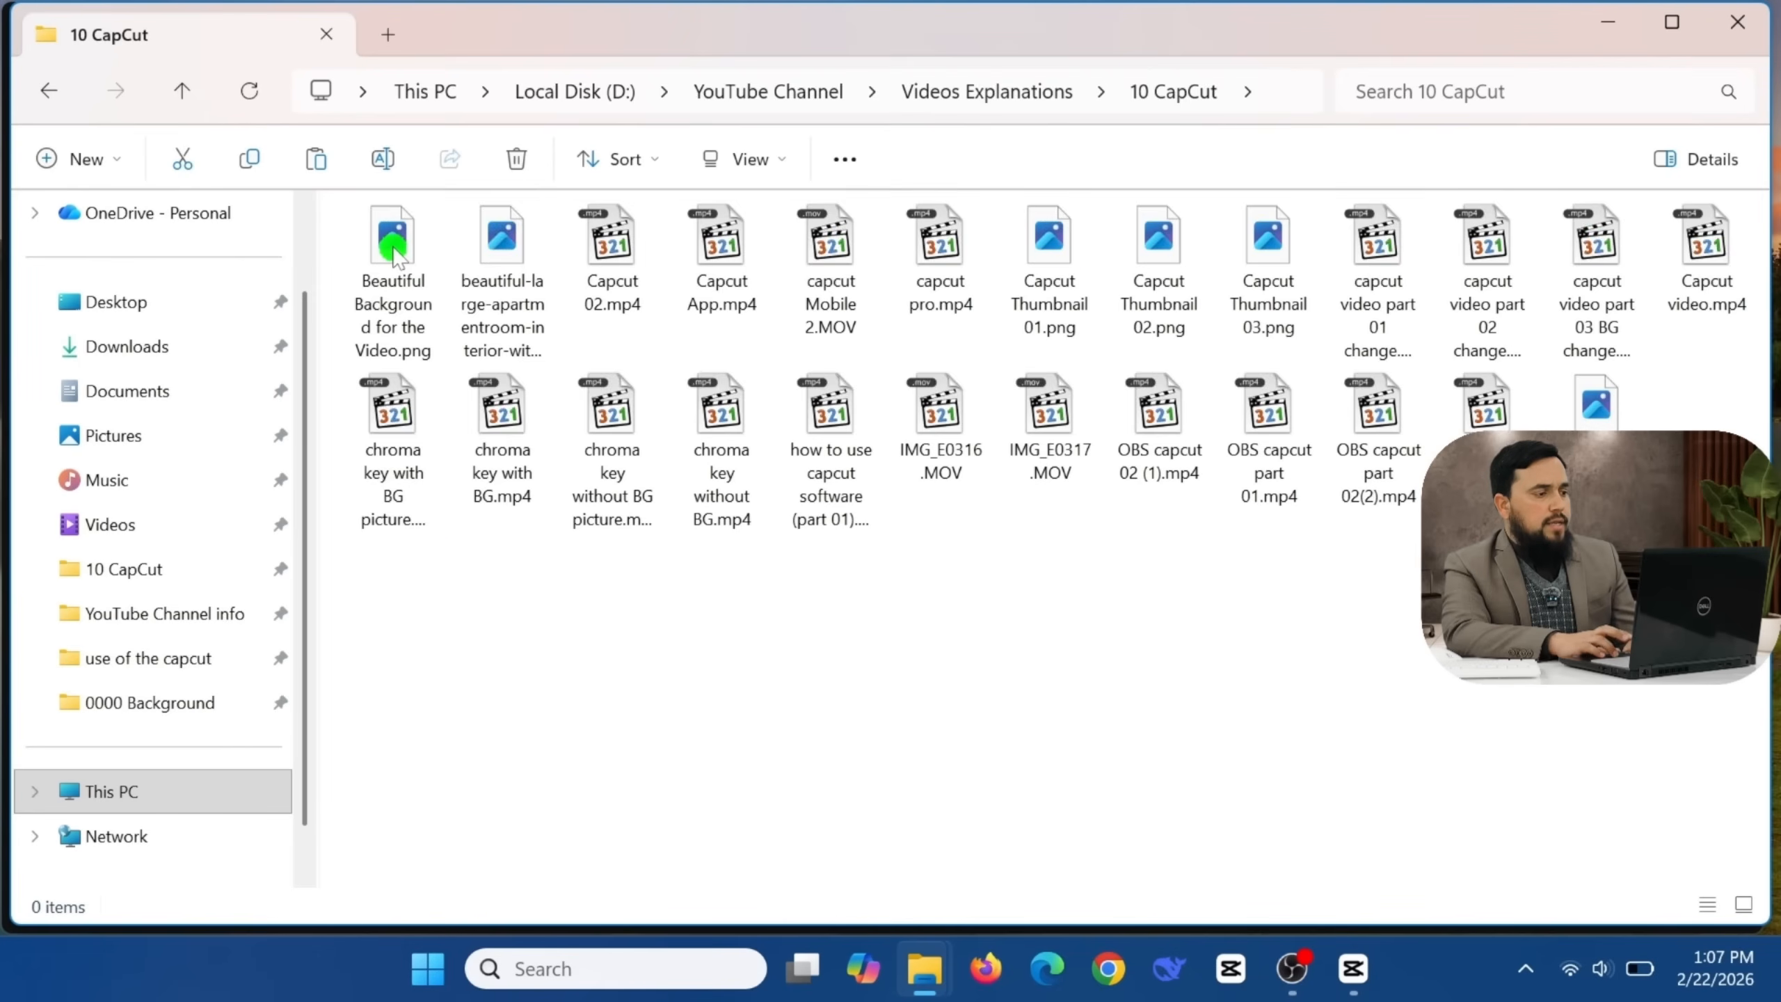
left_click(403, 452)
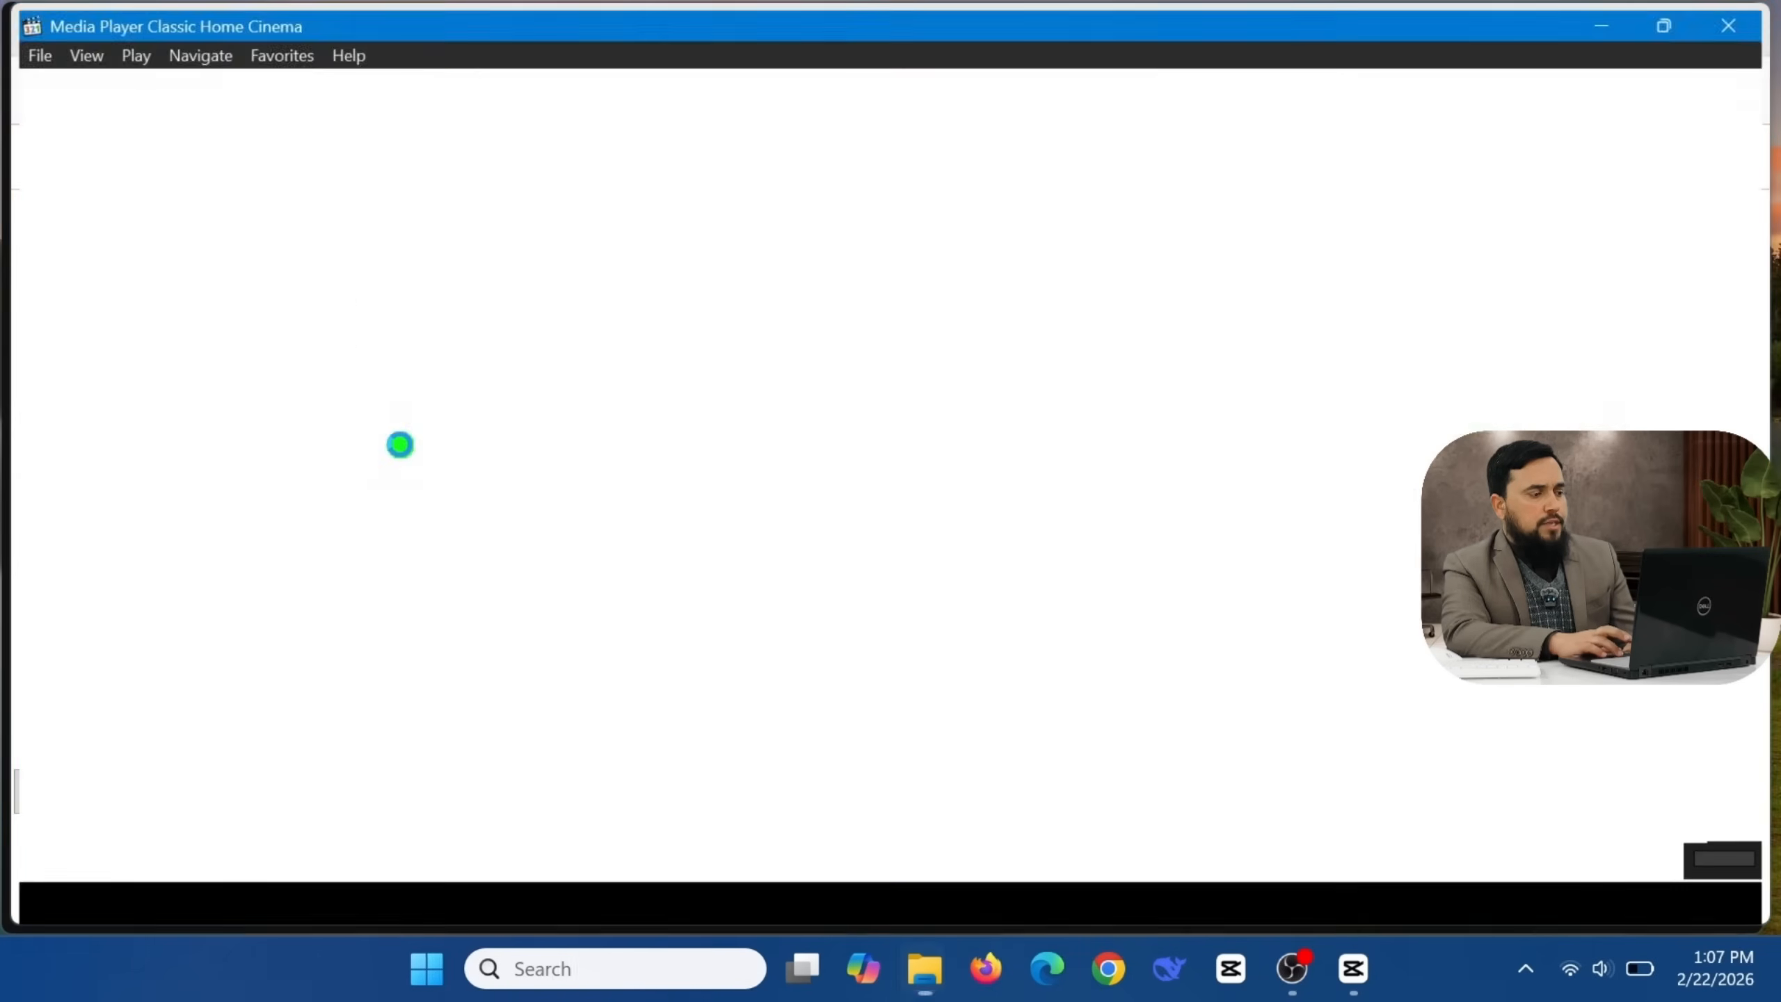